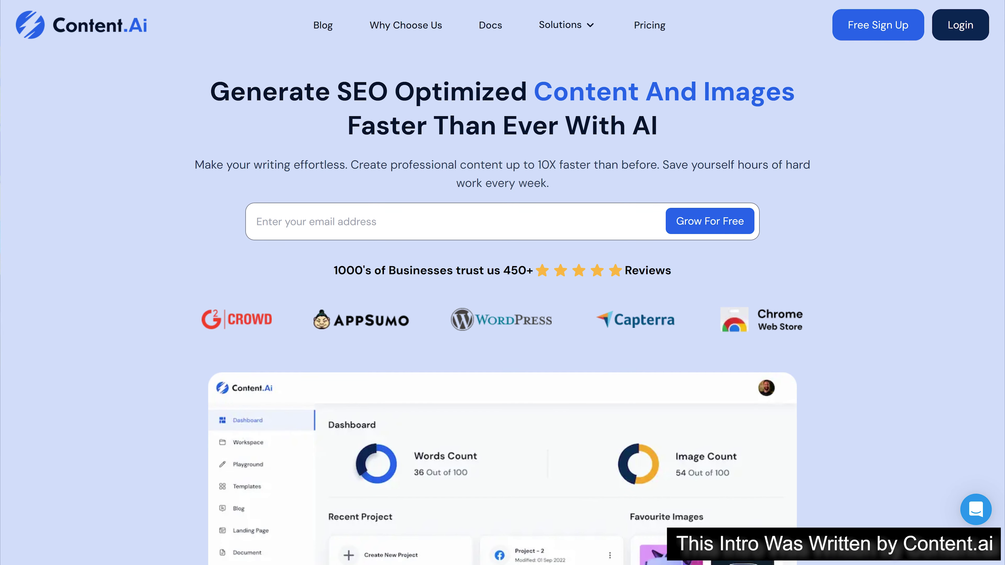
# Step: Review the Pricing plans, then switch to the AppSumo lifetime-deal tab ($49 License Tier 1)
pyautogui.scroll(-3, 503, 283)
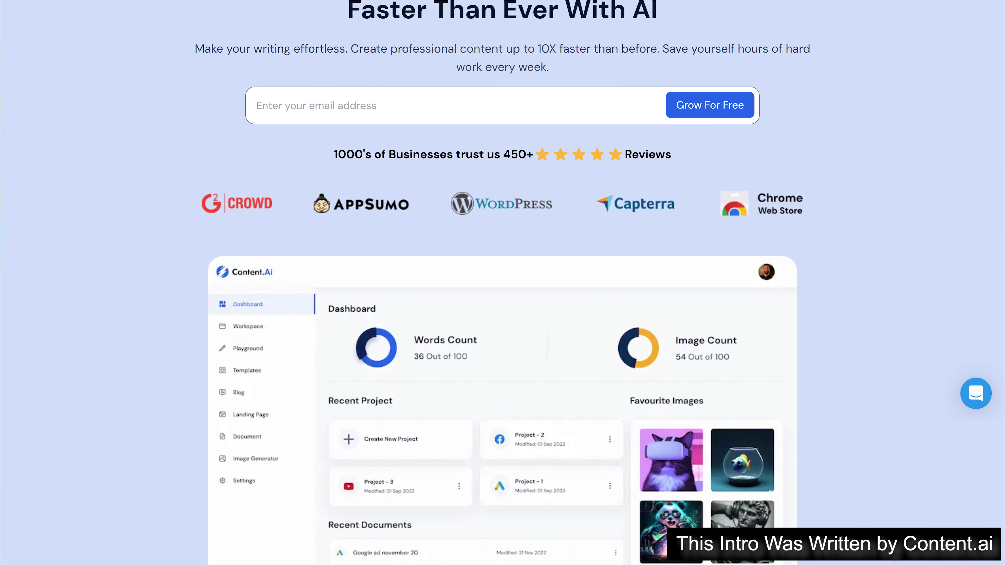
pyautogui.scroll(-3, 503, 283)
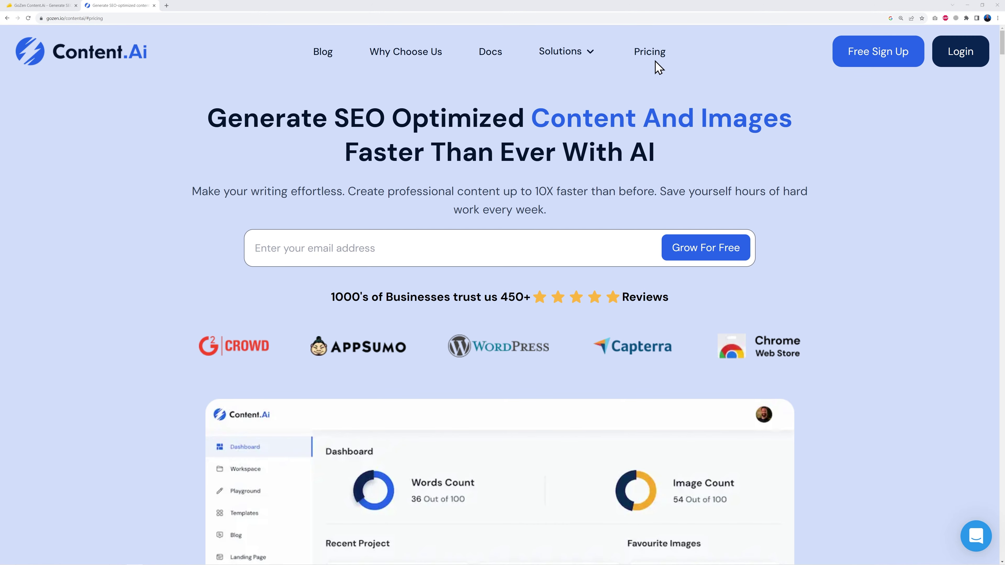
pyautogui.click(650, 52)
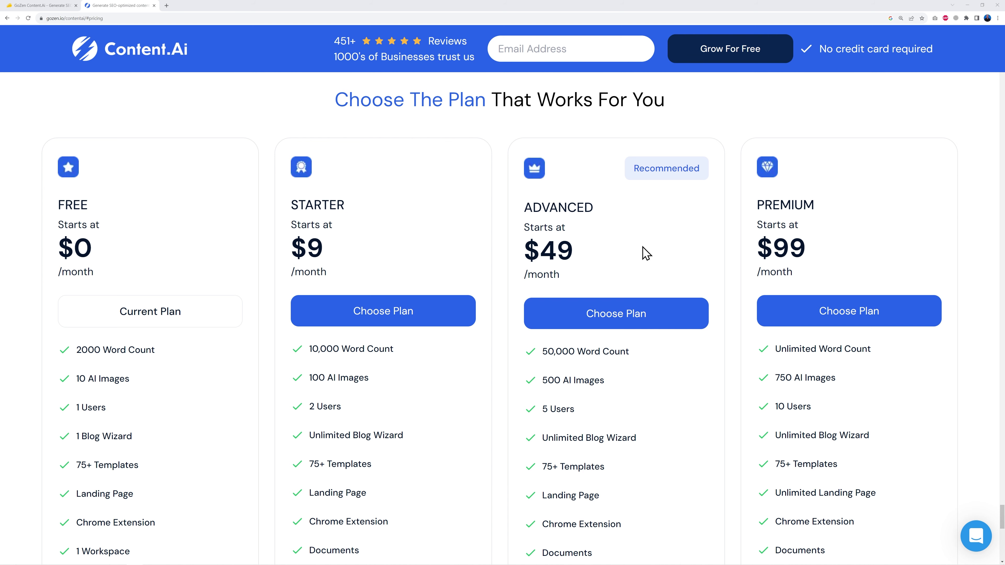
pyautogui.click(47, 6)
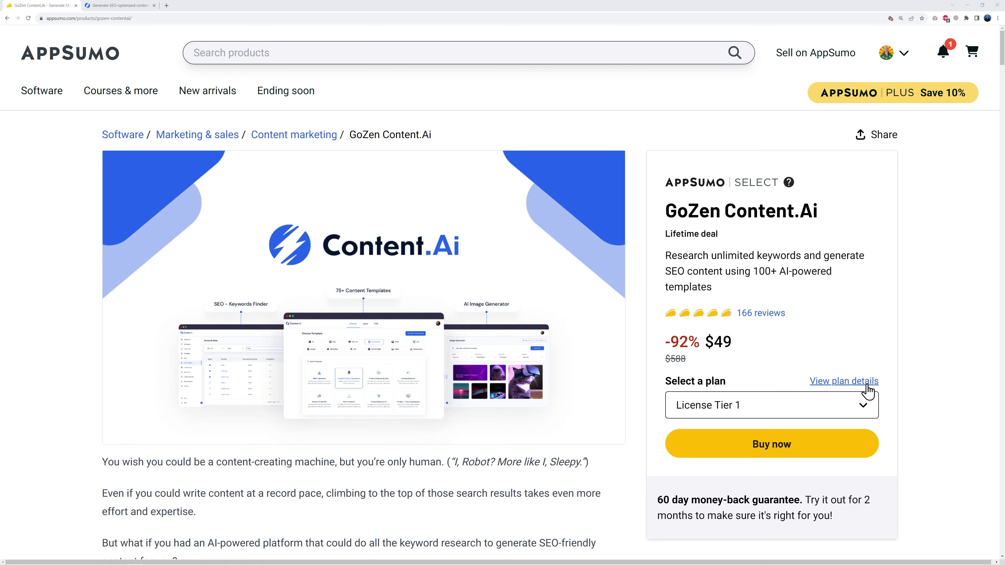
# Step: Jump to the License Tier plan cards on the AppSumo deal page
pyautogui.click(865, 386)
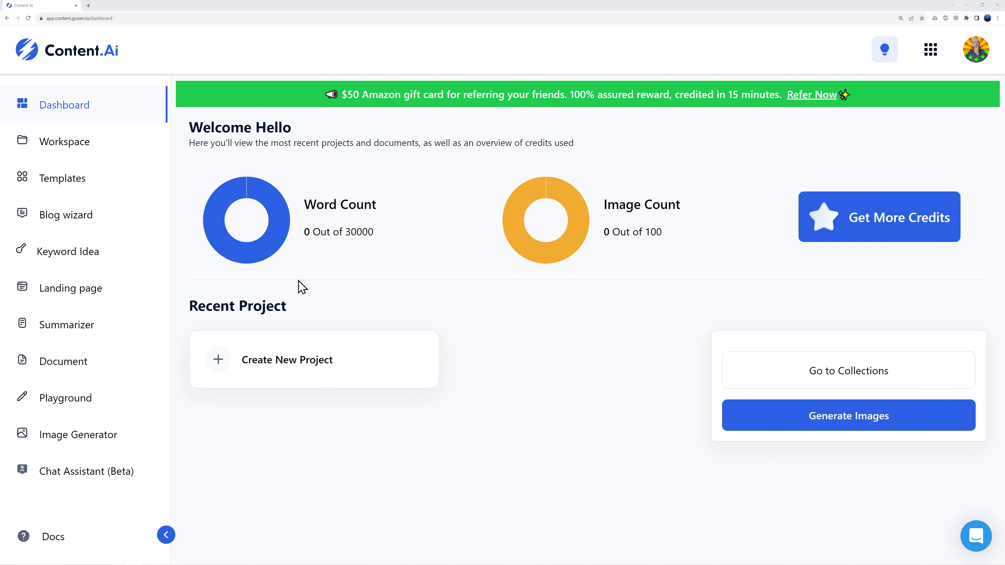
# Step: Start a new project, expand and collapse the sidebar, and filter templates to Blog
pyautogui.click(299, 364)
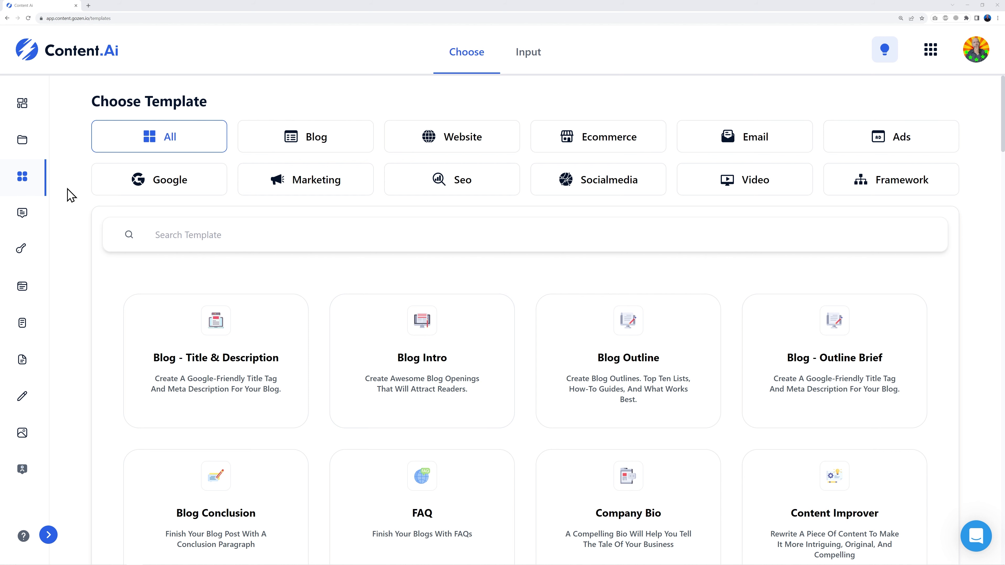
pyautogui.click(48, 535)
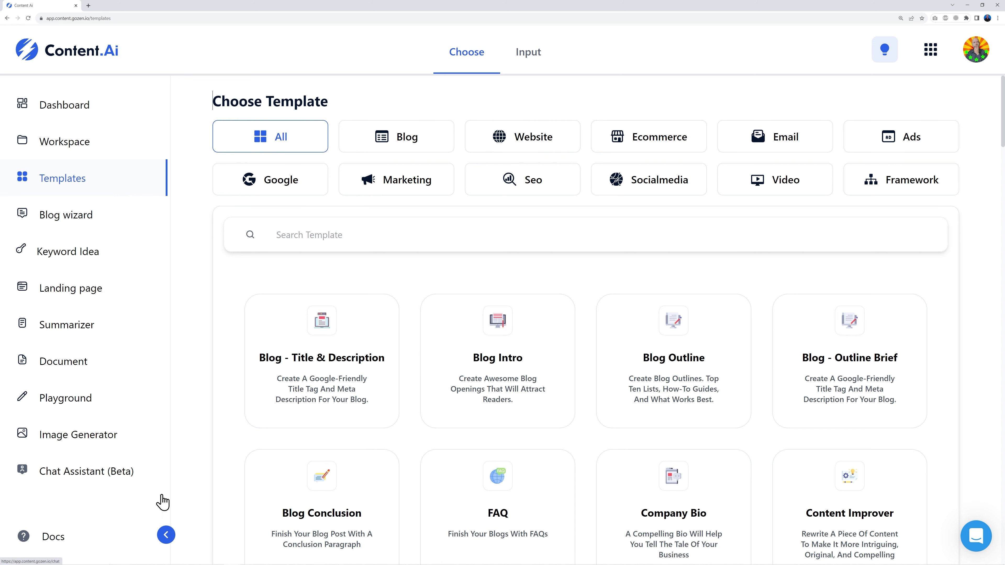
pyautogui.click(166, 535)
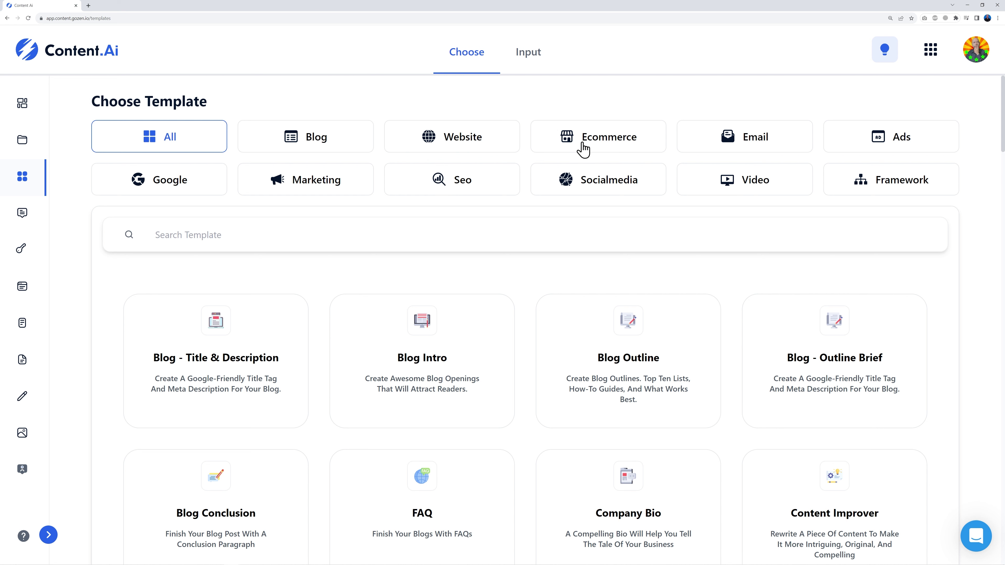
pyautogui.click(321, 145)
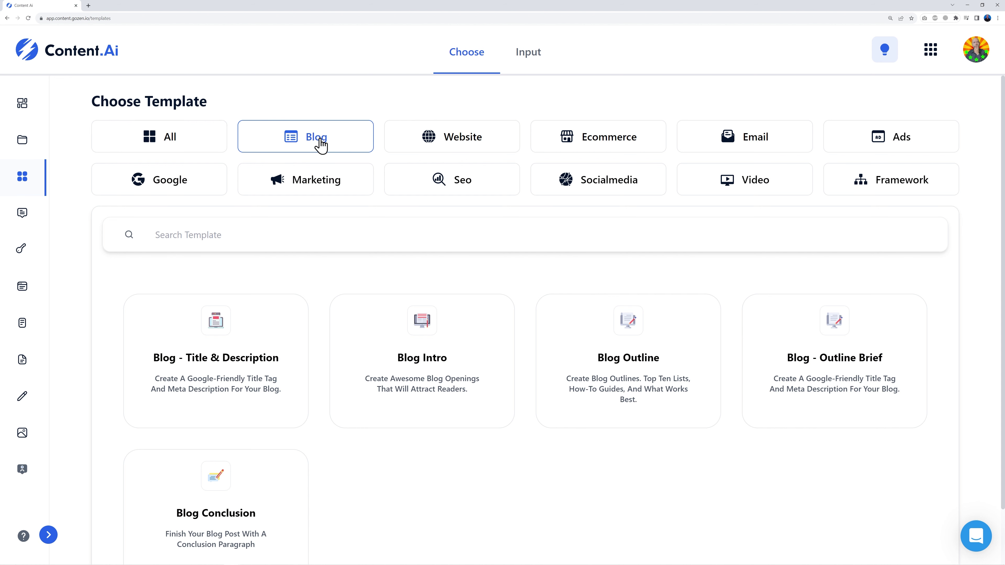
pyautogui.scroll(-1, 466, 477)
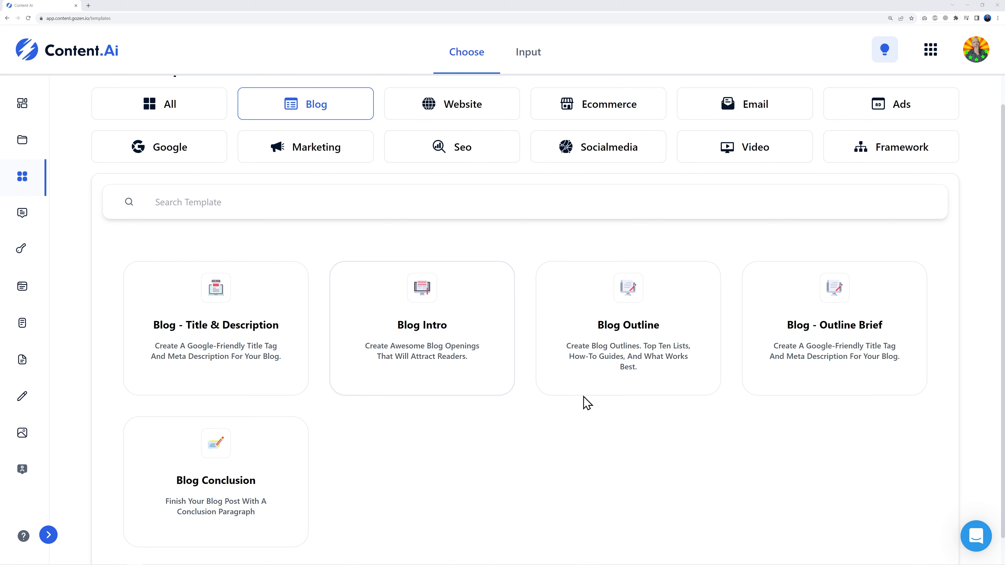
# Step: Start a Blog Intro project with a pasted audience description, Both genders, ages 18–55
pyautogui.click(430, 335)
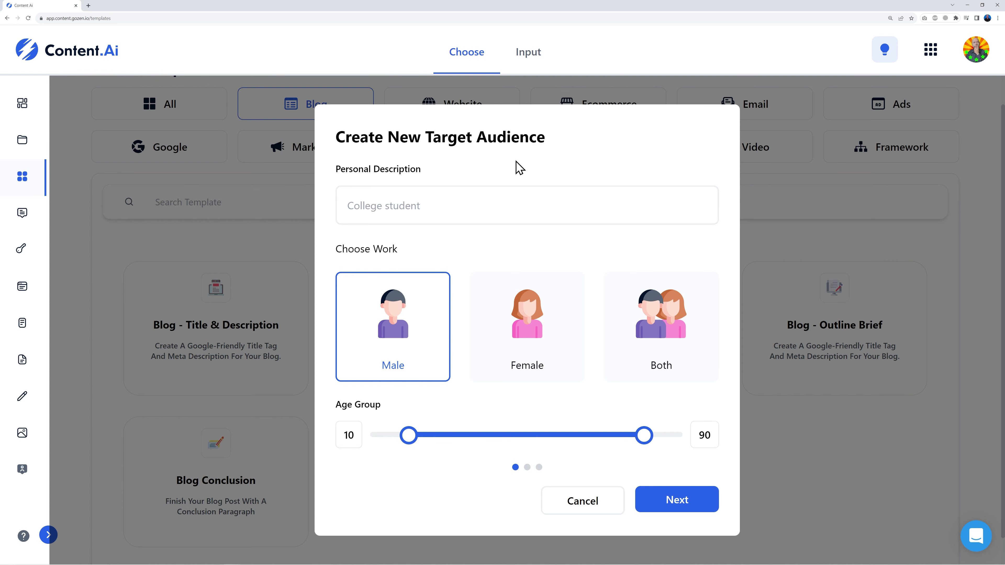
pyautogui.click(438, 210)
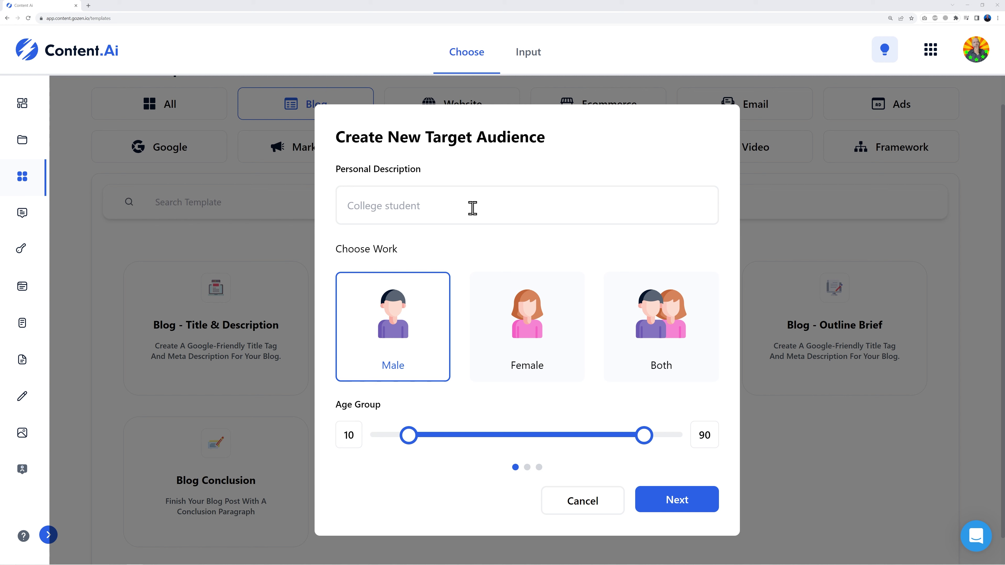
pyautogui.click(472, 207)
pyautogui.write('Anyone wanting to learn how to build websites')
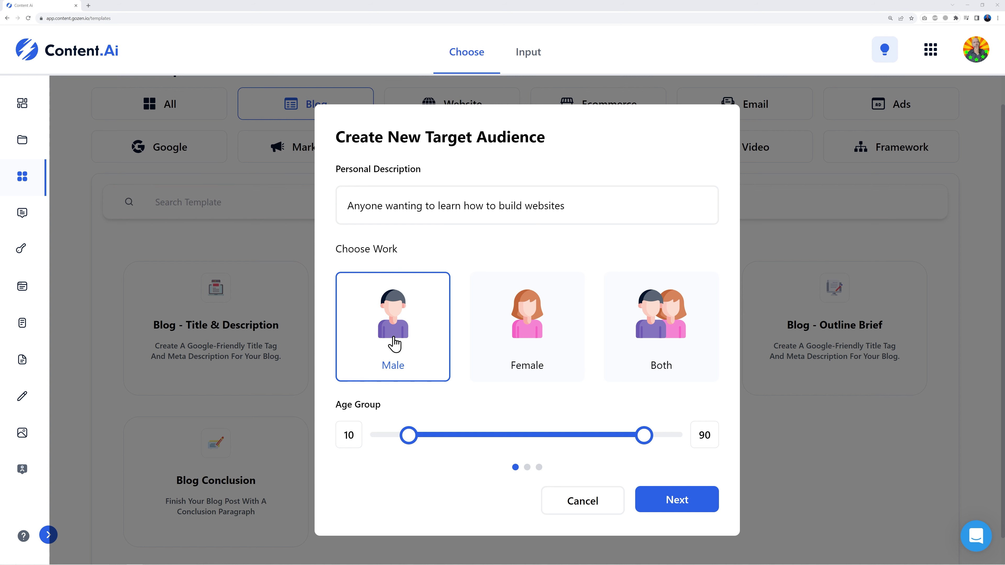
pyautogui.click(656, 334)
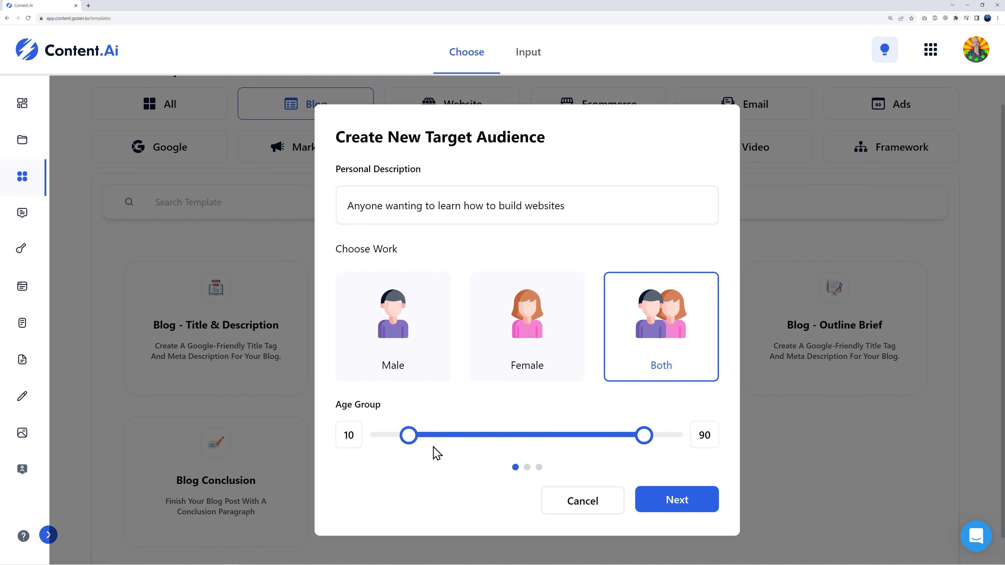
pyautogui.moveTo(408, 435); pyautogui.dragTo(431, 436)
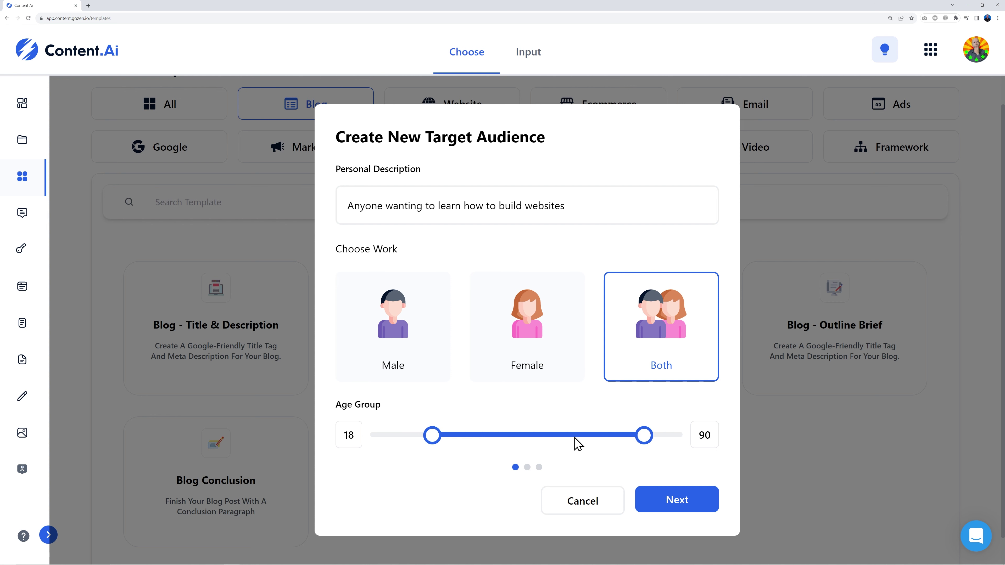
pyautogui.moveTo(642, 437); pyautogui.dragTo(540, 438)
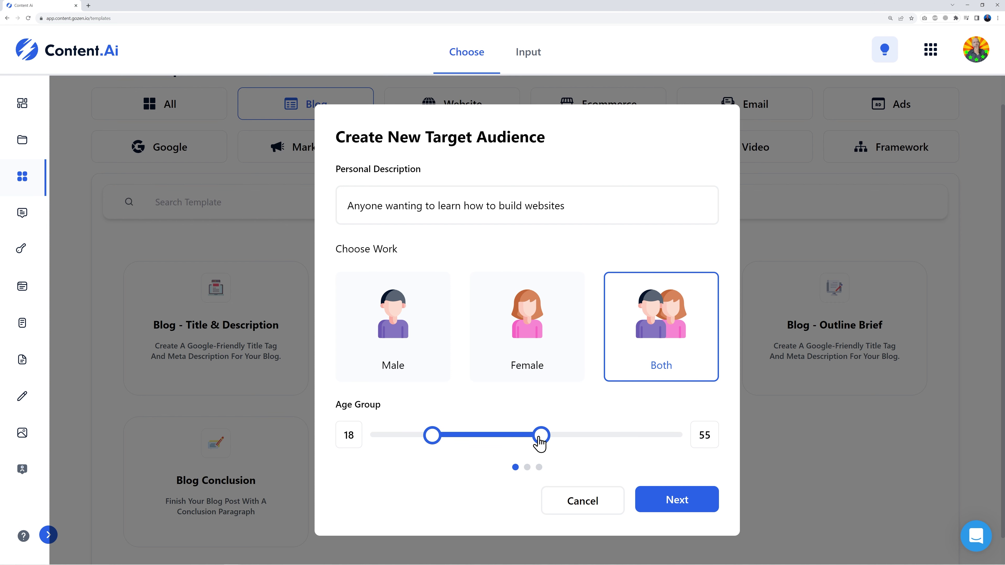
# Step: Keep My workspace, rename the project 'Blog Intro - ( Title of your blog)' and create it
pyautogui.click(682, 509)
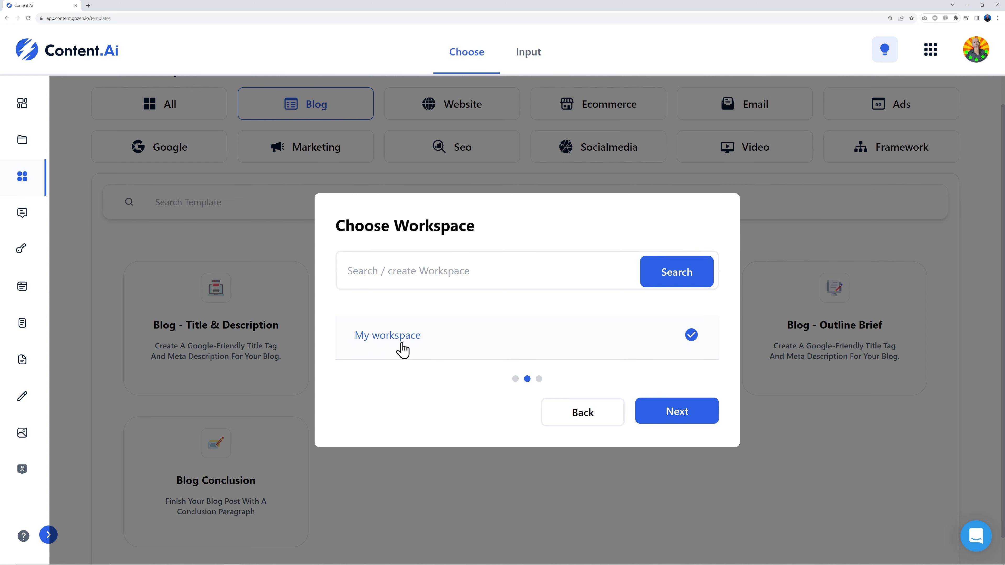
pyautogui.click(679, 419)
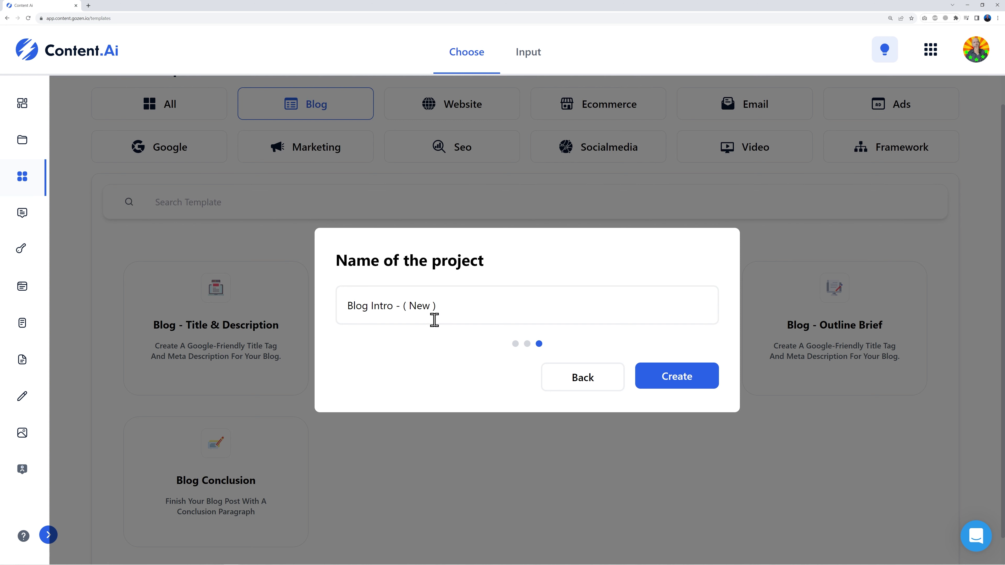
pyautogui.click(419, 308)
pyautogui.doubleClick(418, 308)
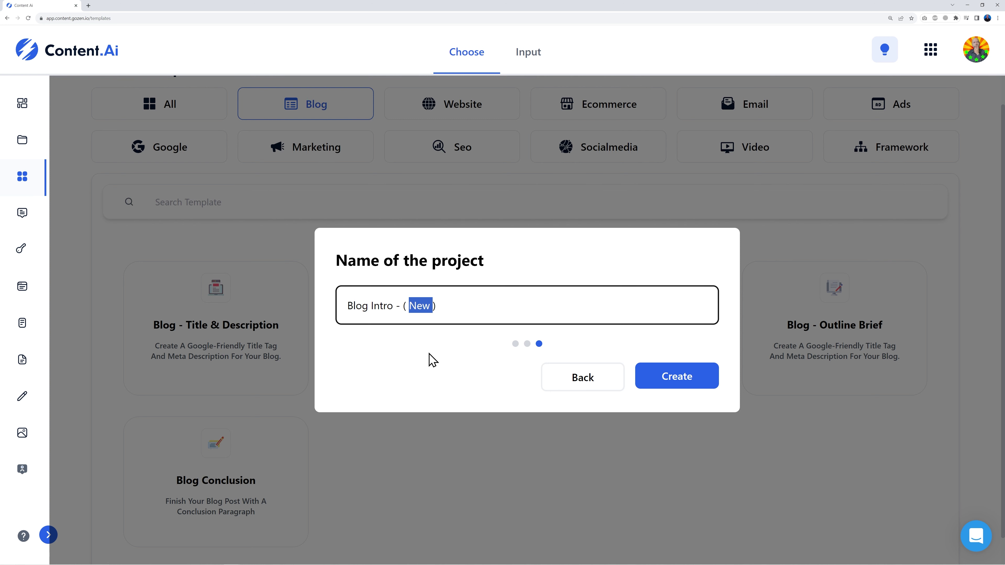
pyautogui.write('Title of your blog')
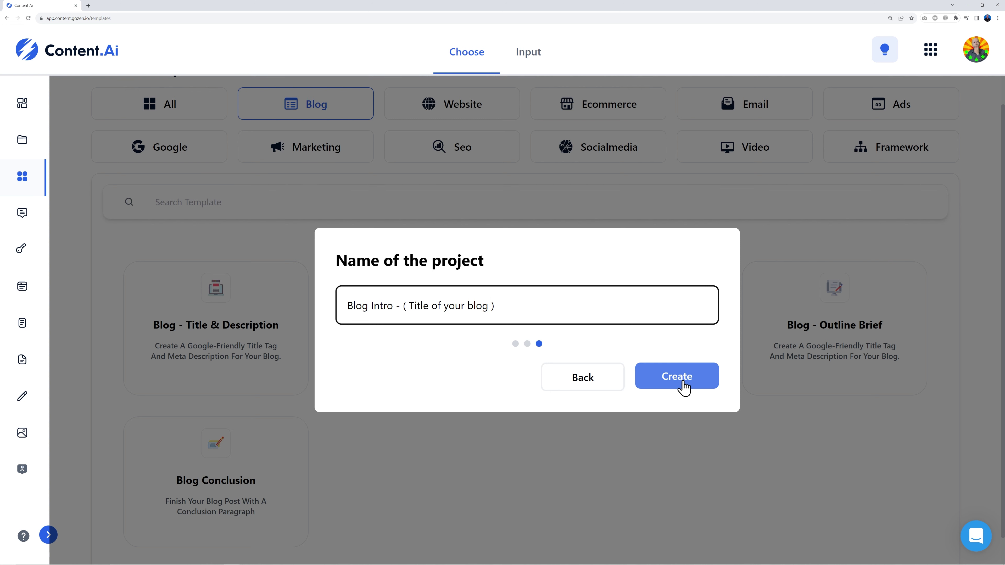
pyautogui.click(681, 382)
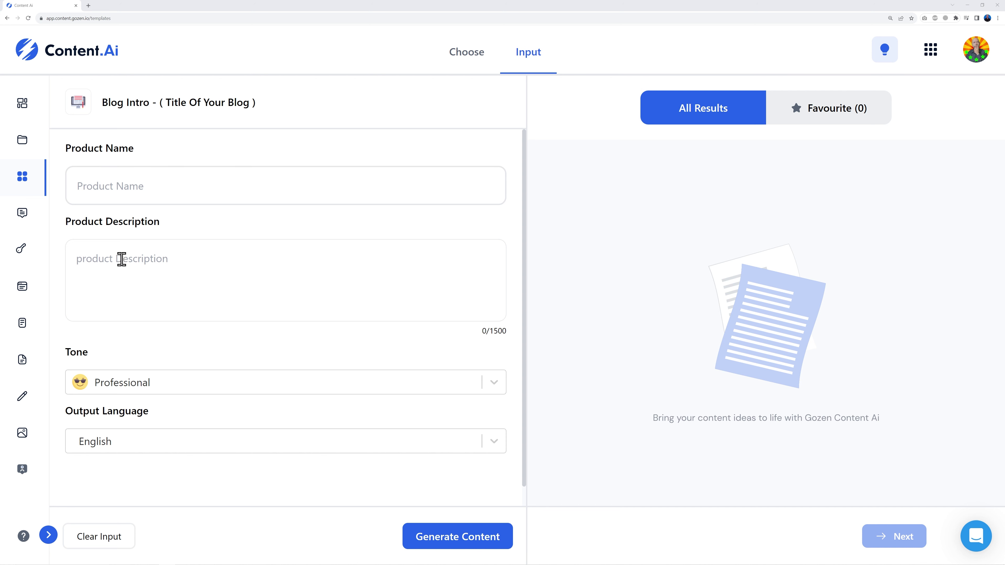
# Step: Enter product name 'How to create a WordPress website for free.' and its description
pyautogui.click(122, 185)
pyautogui.write('How to create a WordPress website for free.')
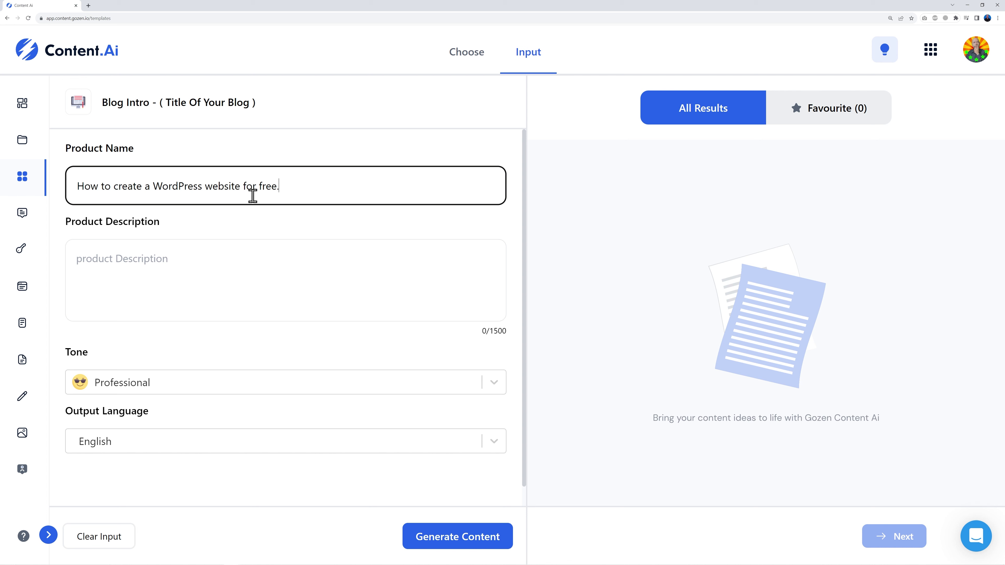
pyautogui.click(121, 286)
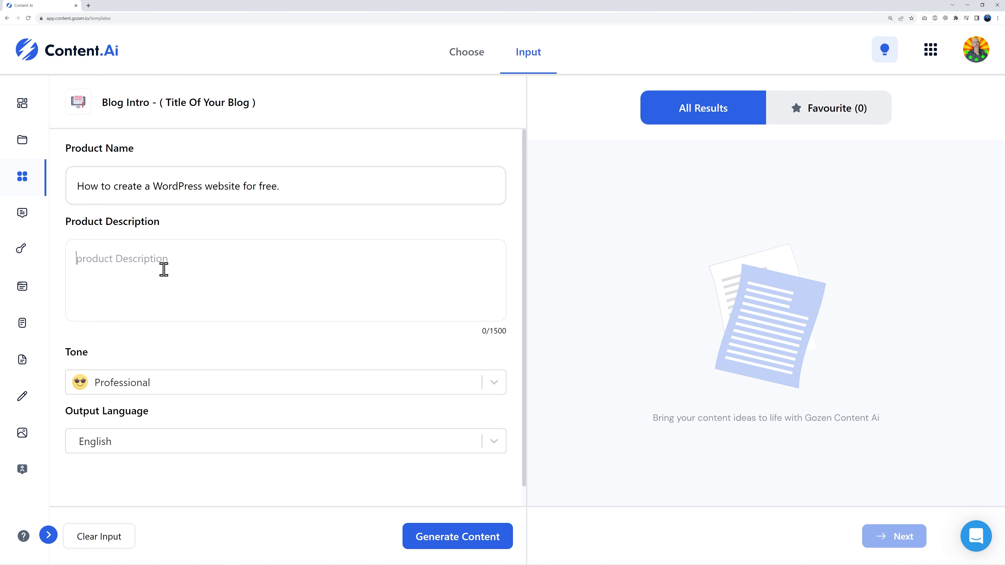
pyautogui.write("In this blog post we'll show you how to build a website using today's most popular platform: WordPress. We'll only use free resources.")
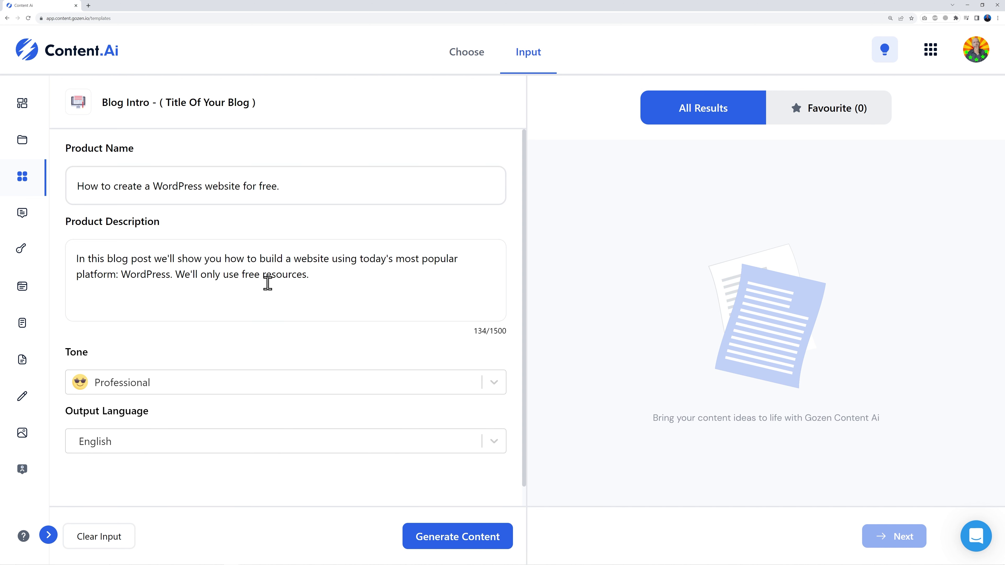
pyautogui.click(303, 274)
# Step: Keep the tone as Professional and the output language as English
pyautogui.click(494, 383)
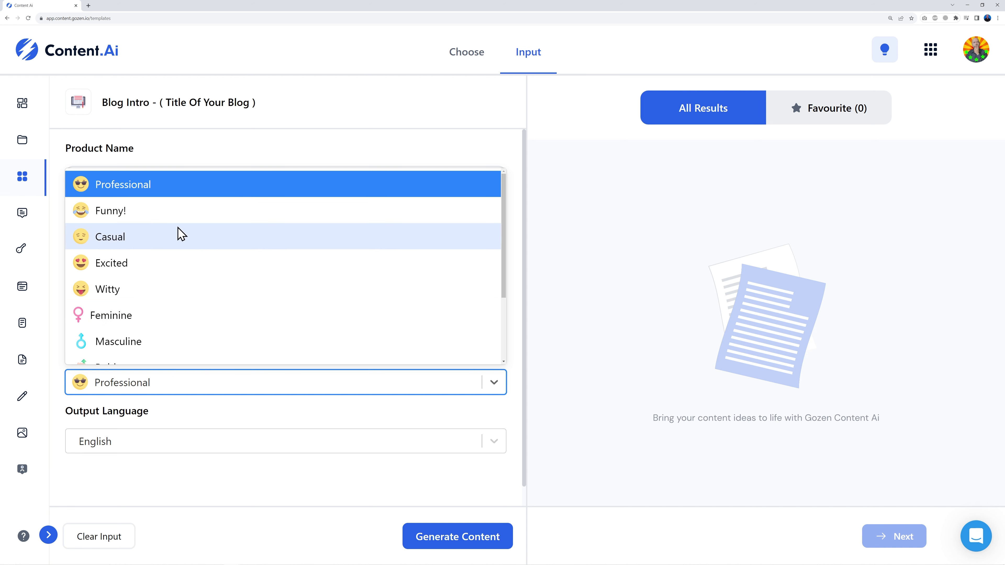
pyautogui.scroll(-2, 239, 308)
pyautogui.scroll(-1, 240, 307)
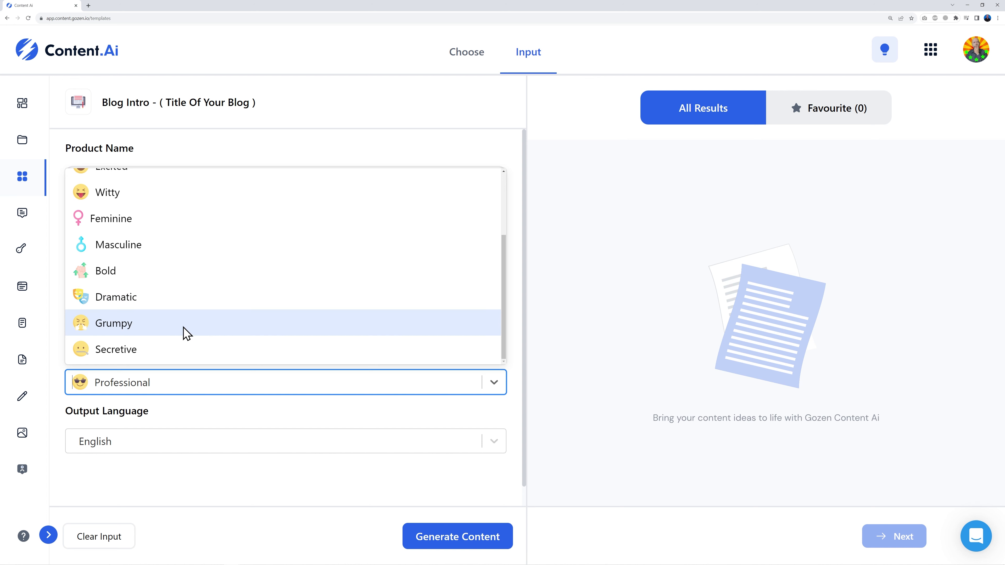
pyautogui.scroll(4, 236, 338)
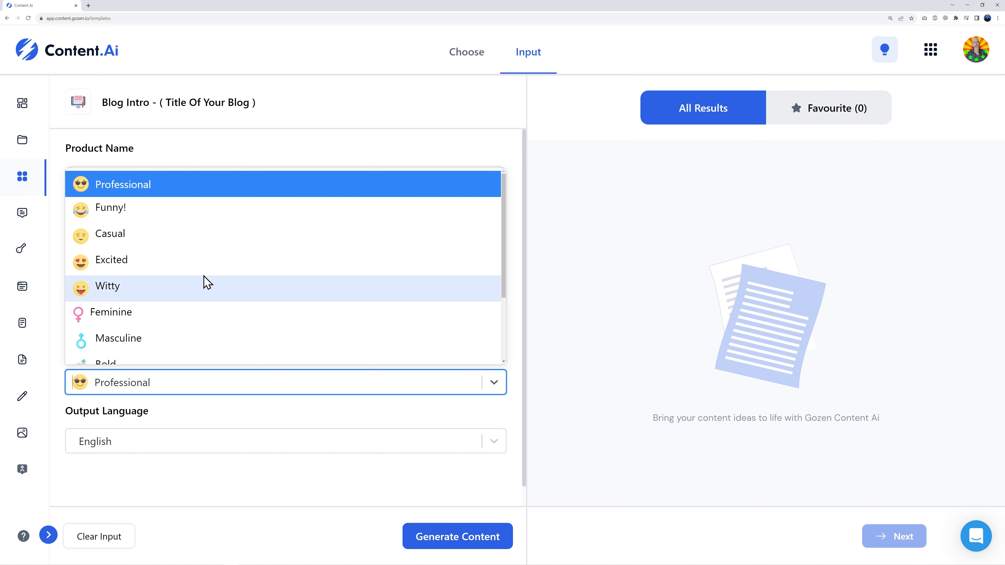
pyautogui.click(170, 186)
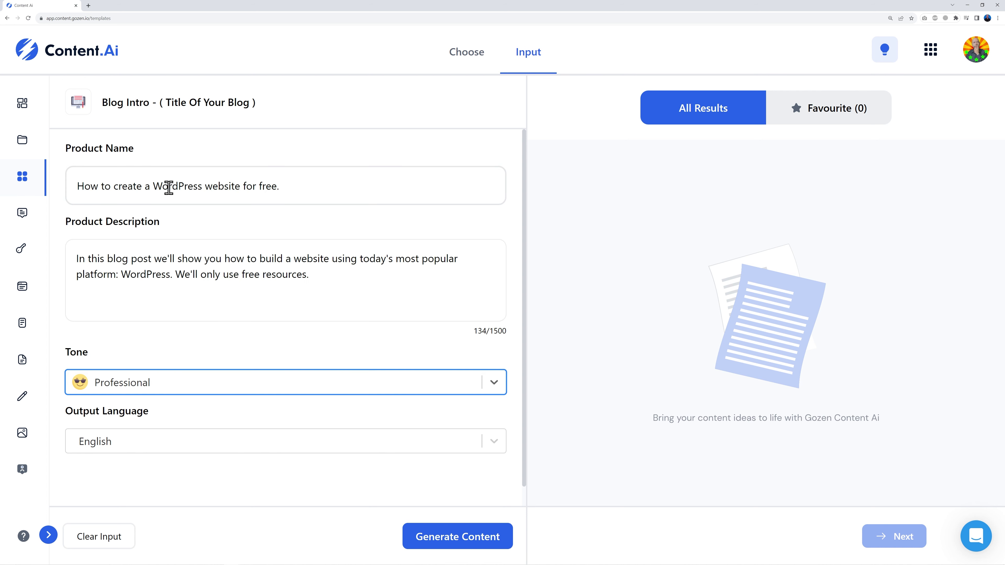
pyautogui.click(489, 444)
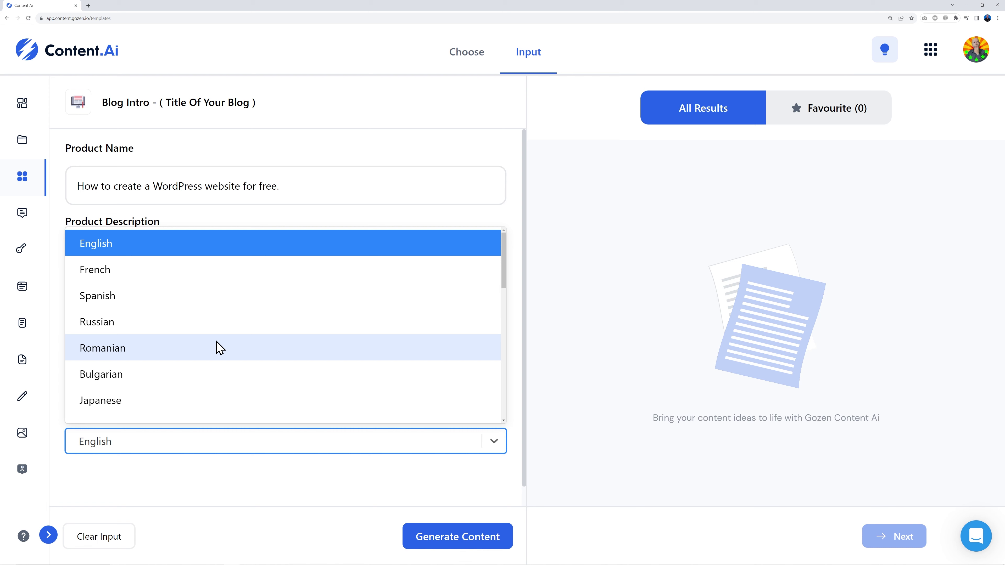
pyautogui.scroll(-4, 220, 348)
pyautogui.scroll(-7, 220, 348)
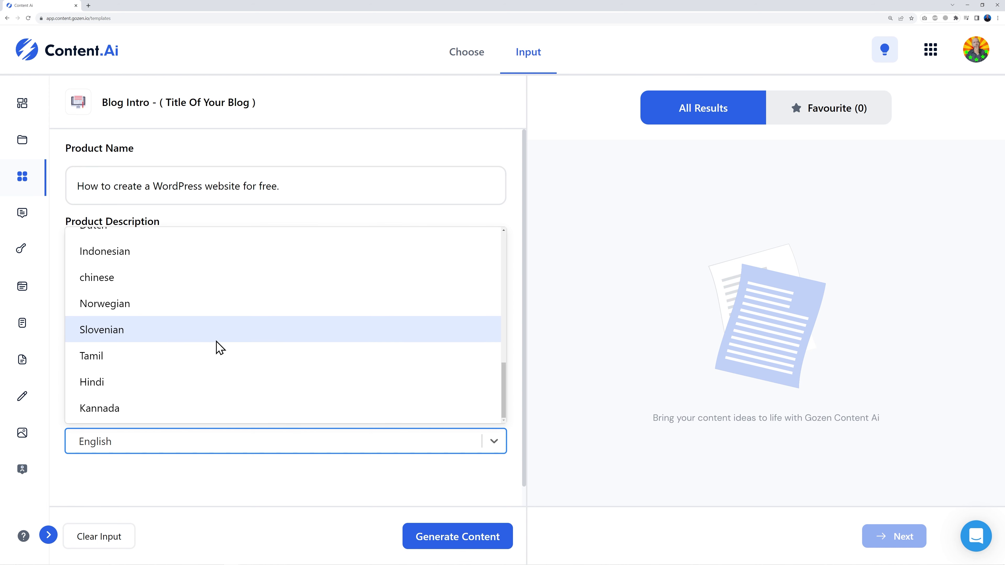
pyautogui.scroll(11, 220, 349)
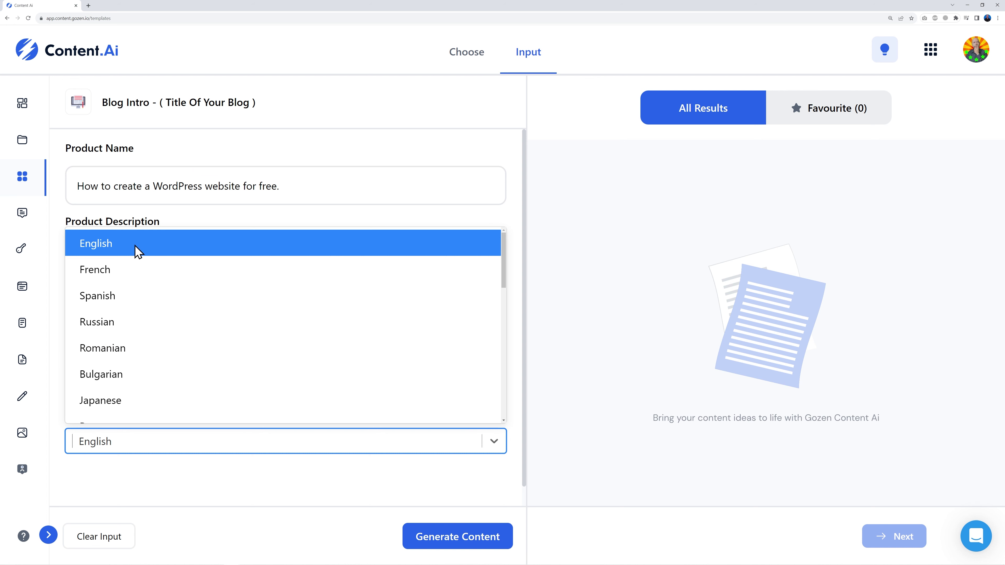
pyautogui.click(136, 250)
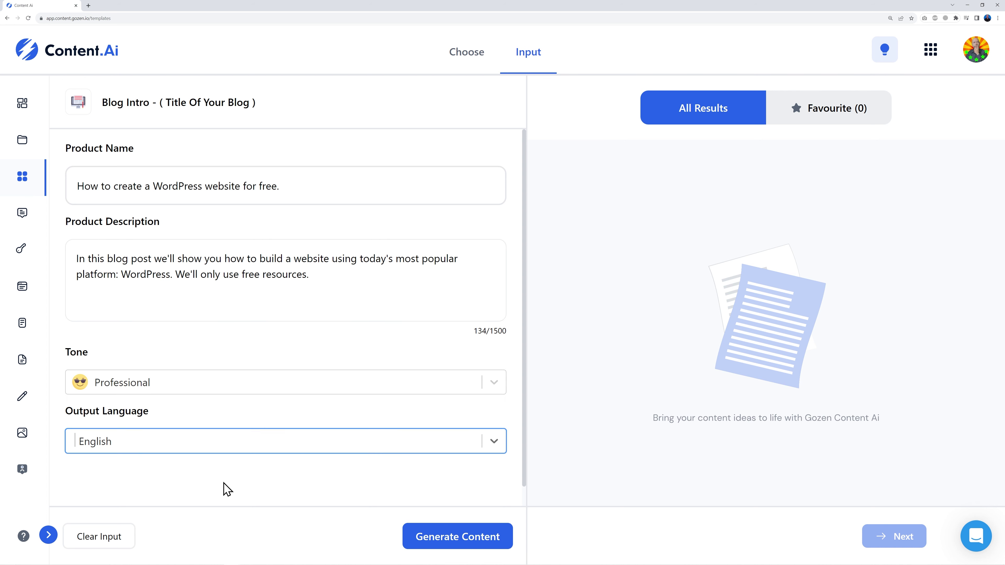
# Step: Generate the blog intro, regenerate it in a Funny! tone, then return to template selection
pyautogui.click(466, 536)
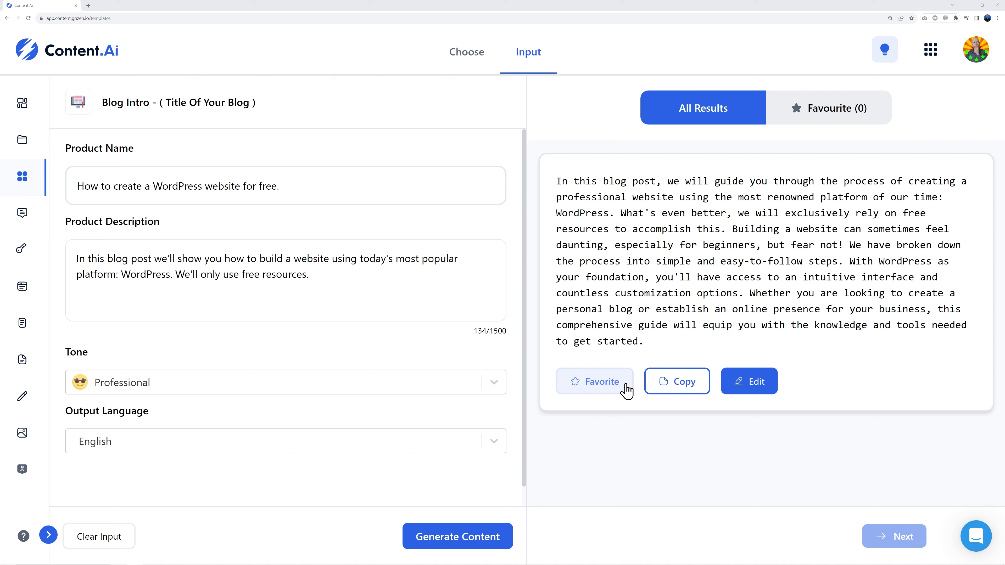
pyautogui.click(495, 383)
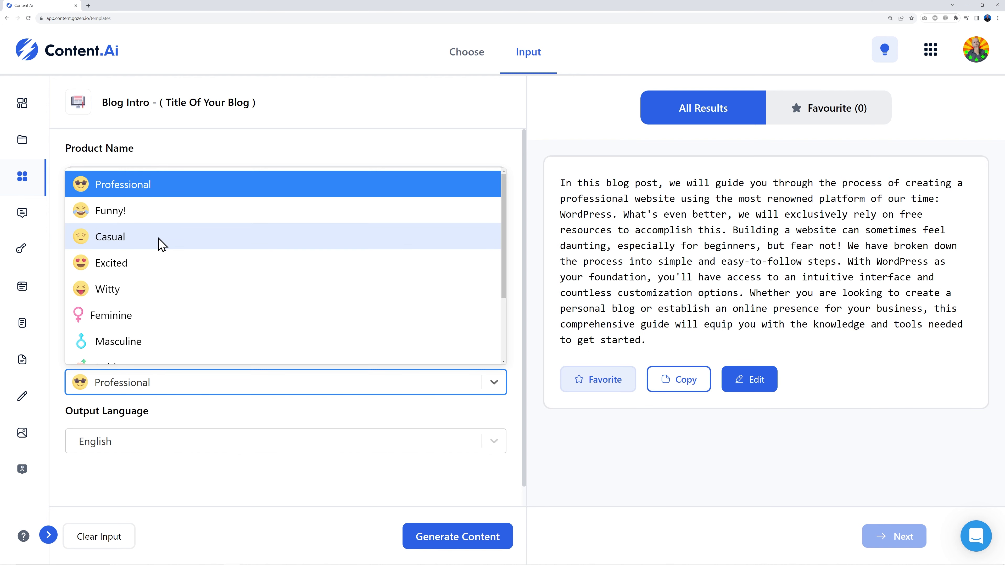
pyautogui.click(131, 218)
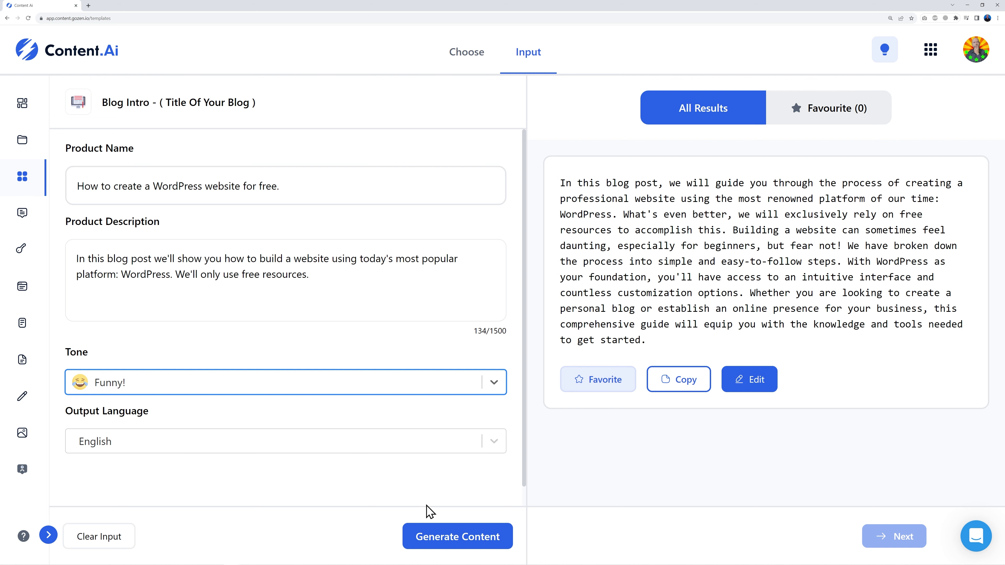
pyautogui.click(450, 536)
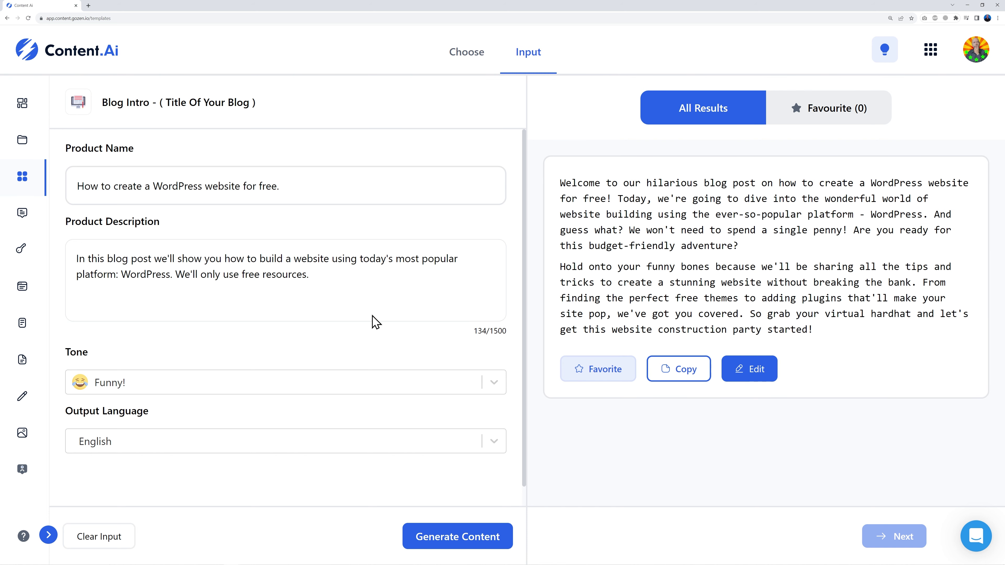
pyautogui.click(471, 61)
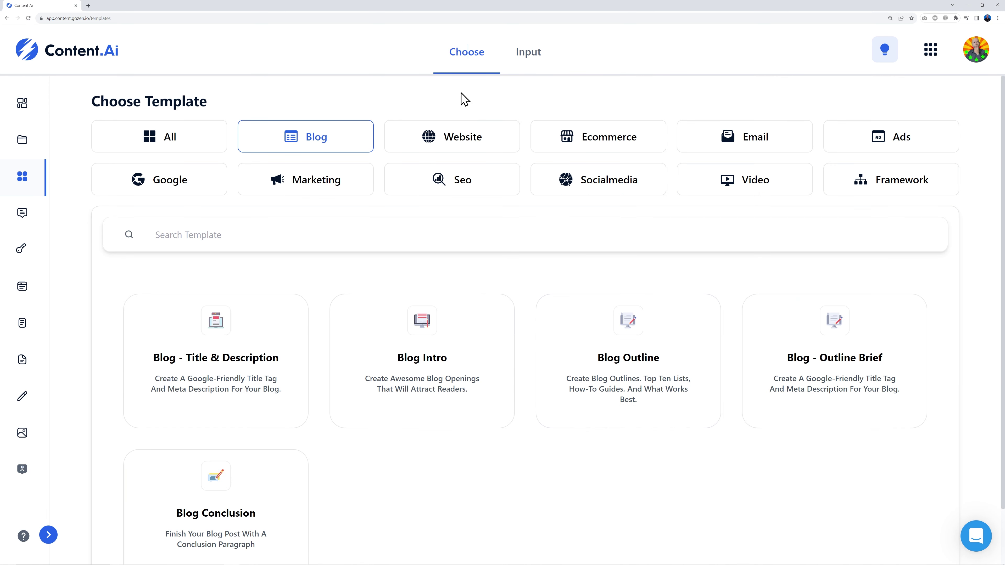
# Step: Filter templates to Website and browse down to Unique Value Propositions and Website Sub-Headline
pyautogui.click(455, 146)
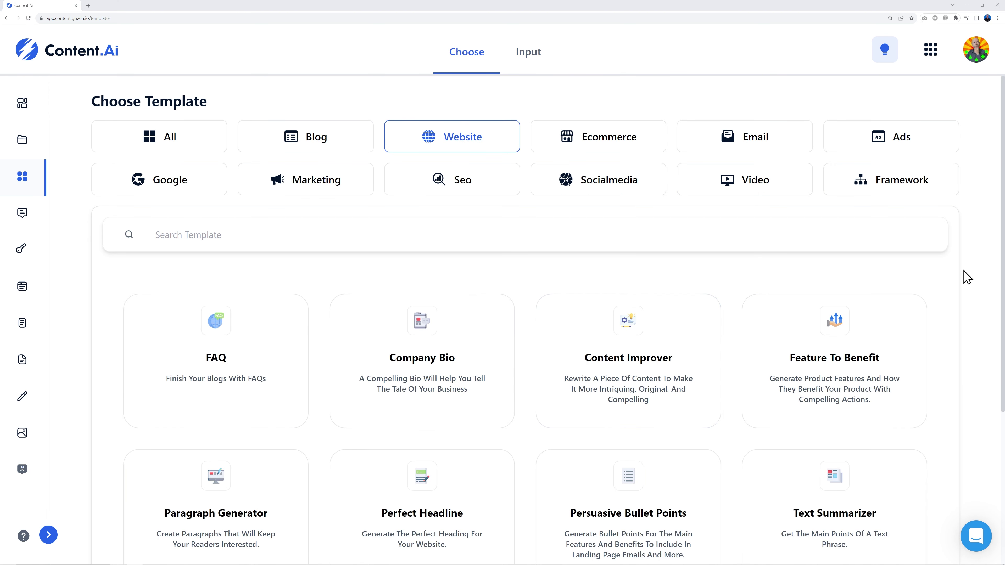
pyautogui.scroll(-2, 966, 277)
pyautogui.scroll(-3, 966, 278)
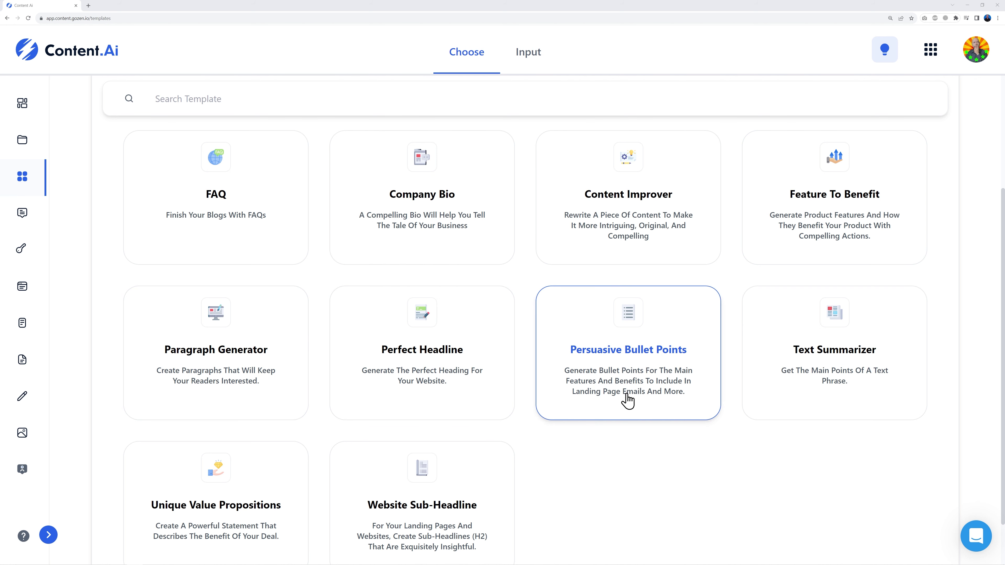
pyautogui.scroll(-2, 821, 396)
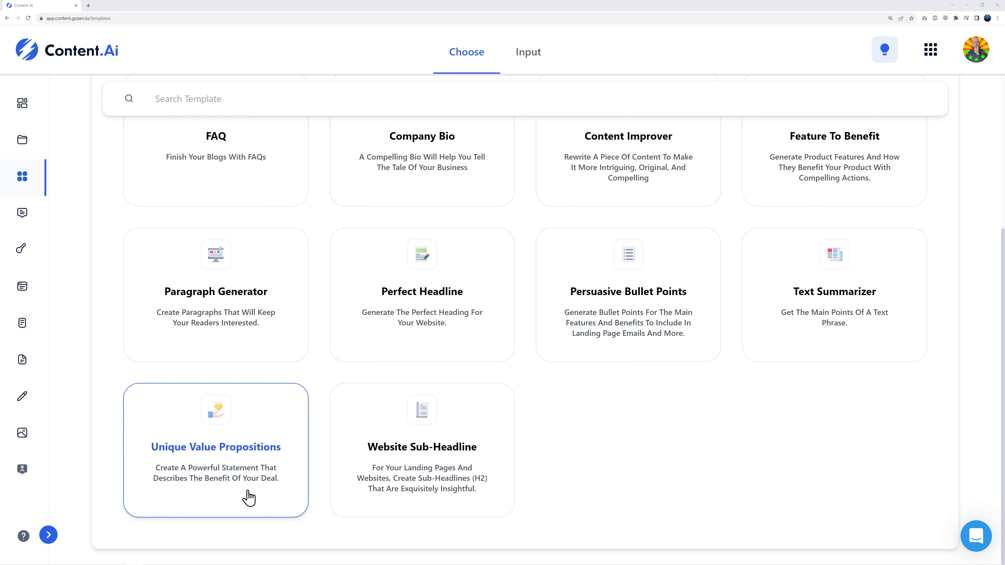
pyautogui.scroll(1, 752, 396)
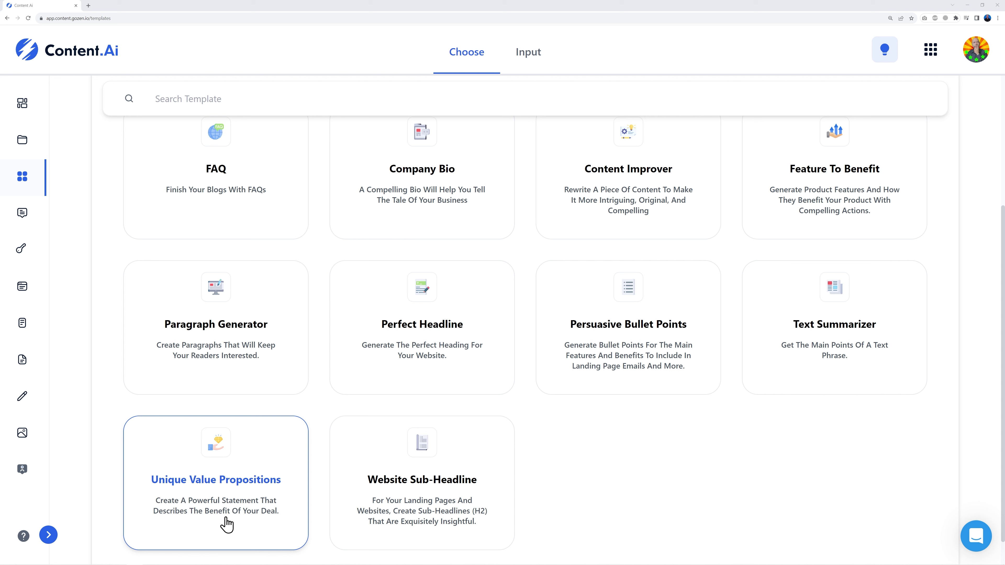
# Step: Create a Unique Value Propositions project for anyone visiting our website, keeping My workspace and the name
pyautogui.click(223, 485)
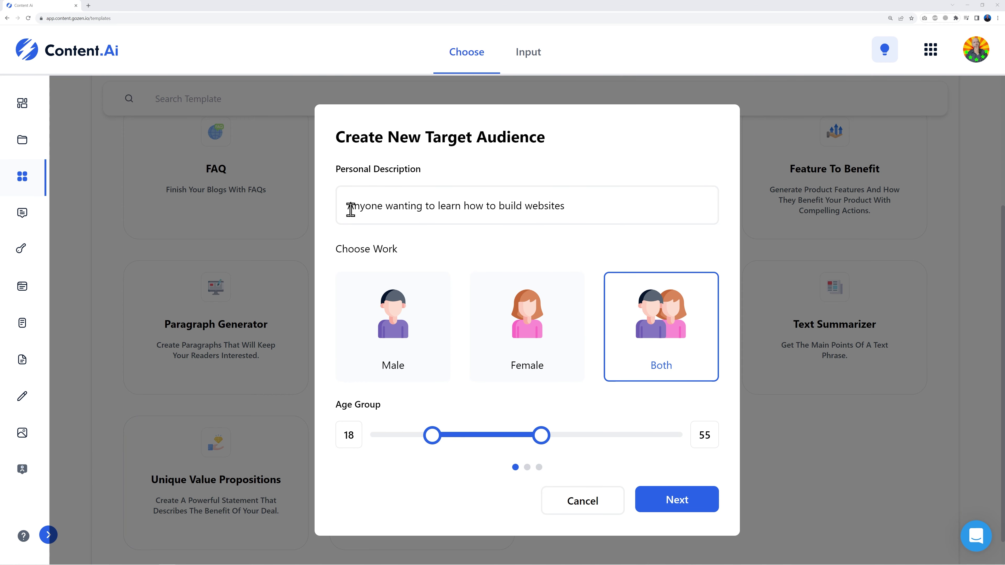
pyautogui.moveTo(349, 206); pyautogui.dragTo(580, 205)
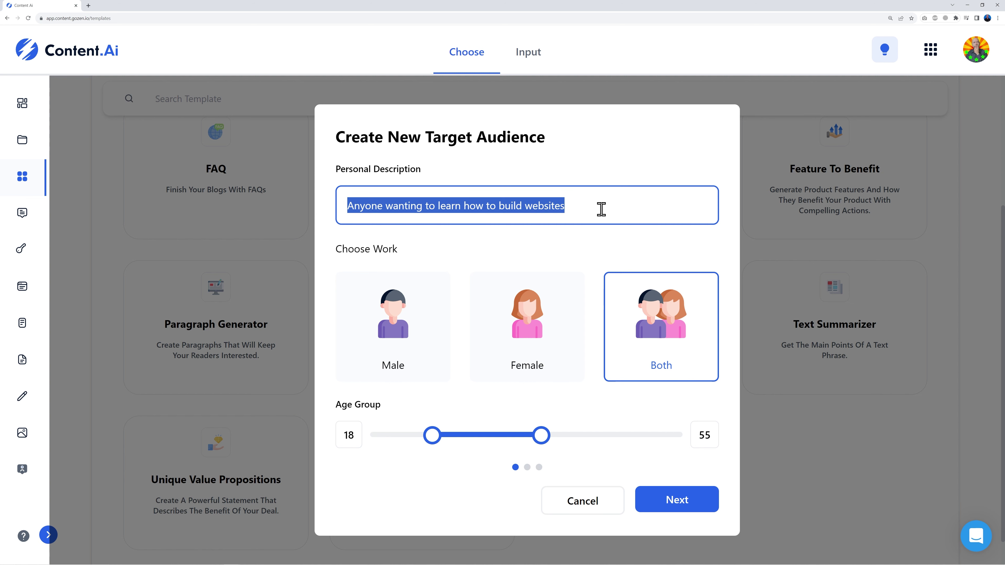
pyautogui.write('Anyone visiting our website')
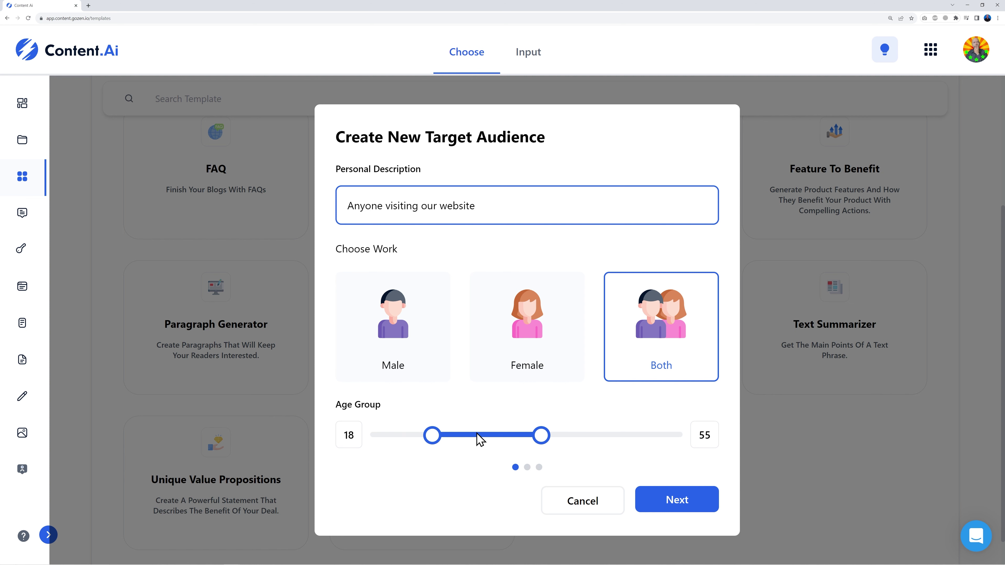
pyautogui.click(685, 502)
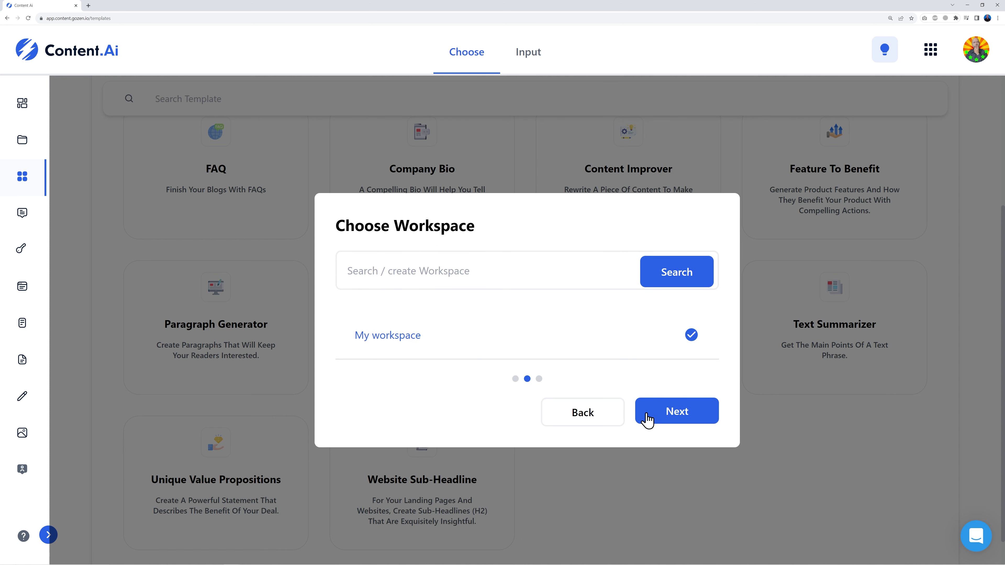
pyautogui.click(677, 420)
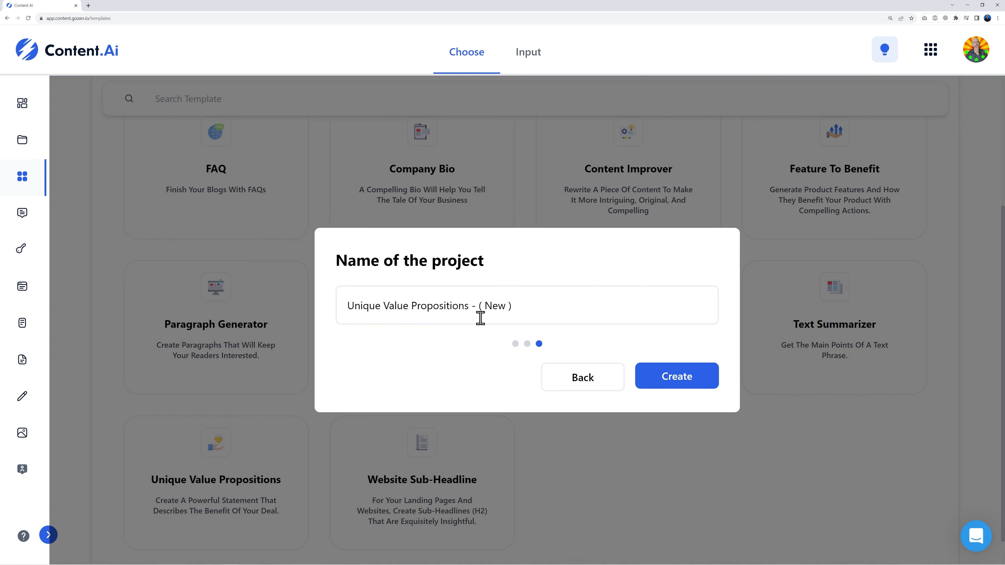
pyautogui.click(494, 307)
pyautogui.doubleClick(495, 306)
pyautogui.click(579, 316)
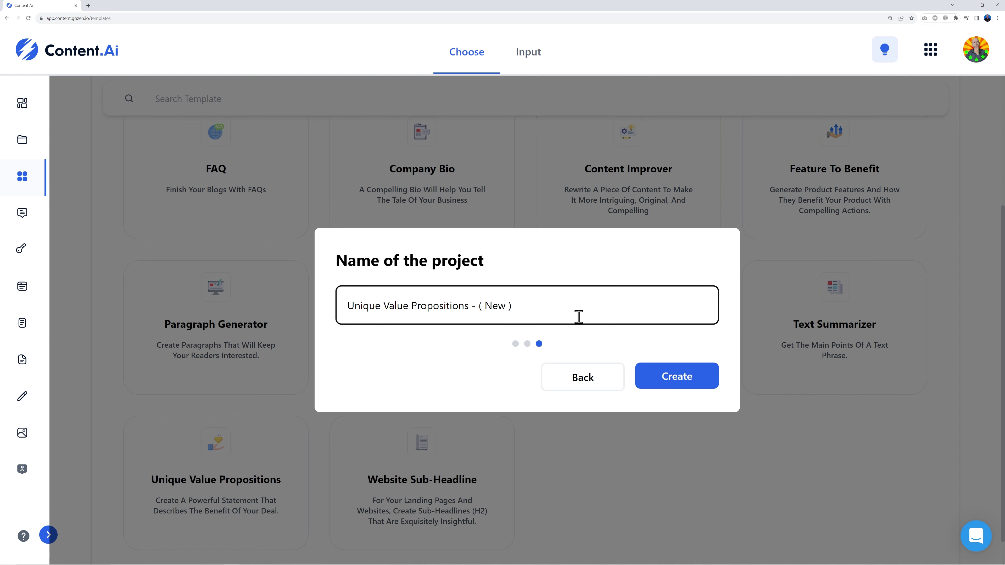
pyautogui.click(675, 384)
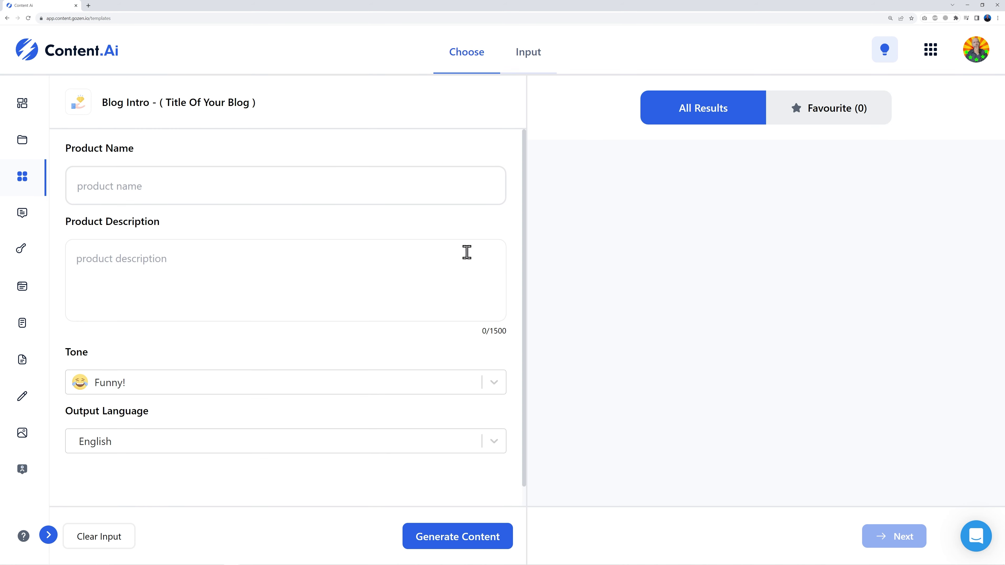
# Step: Enter product 'Web Design agency' with a small-business description, set tone Casual, and generate copy
pyautogui.click(170, 189)
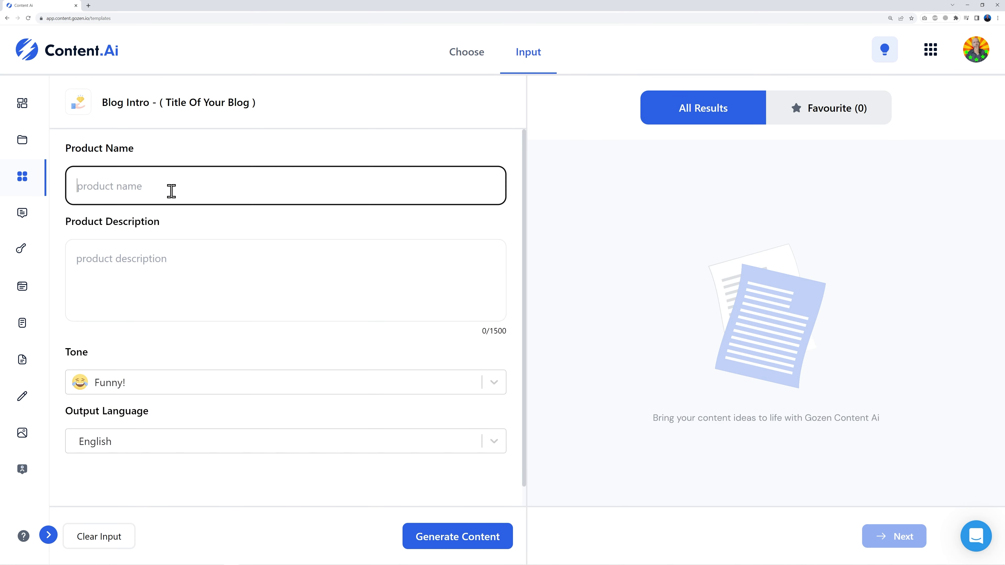
pyautogui.write('Web Design agency')
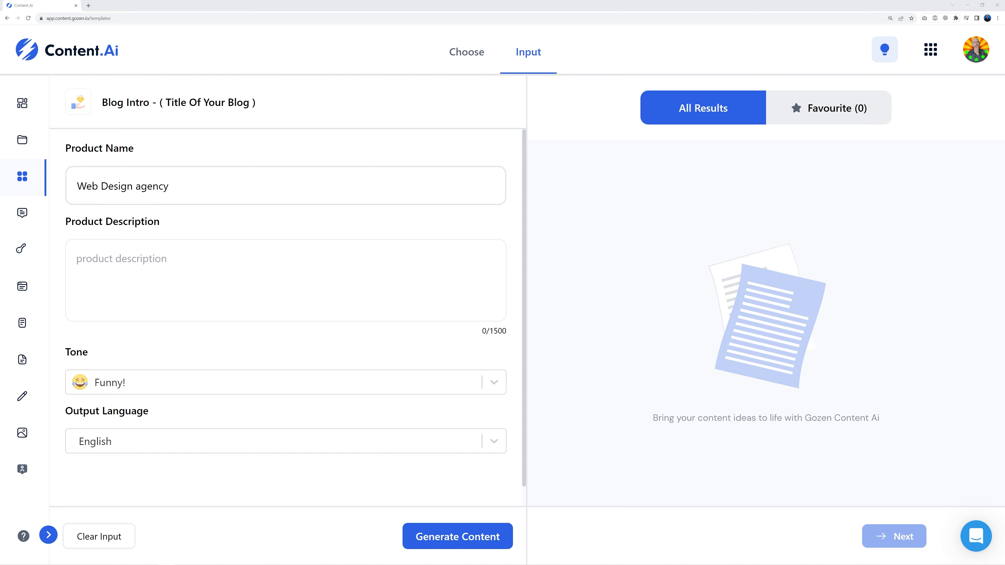
pyautogui.click(141, 289)
pyautogui.write('Specialising in designing websites for small businesses with less than 10 employees.')
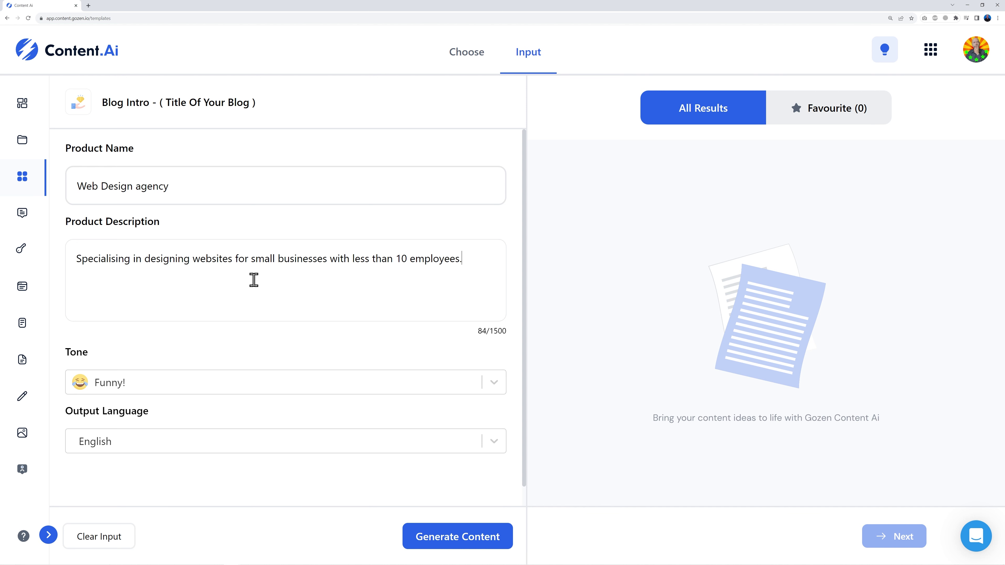
pyautogui.click(494, 383)
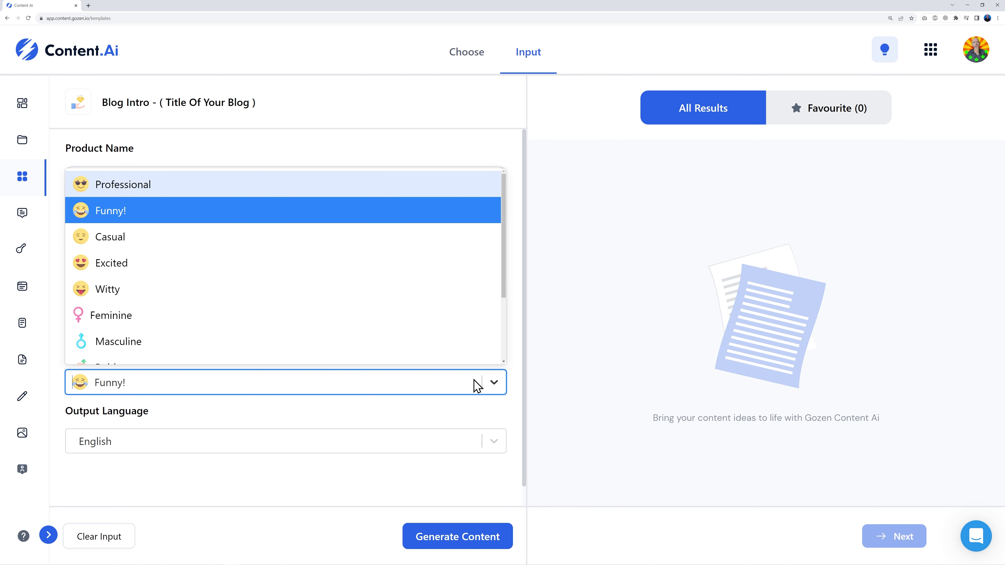
pyautogui.click(142, 248)
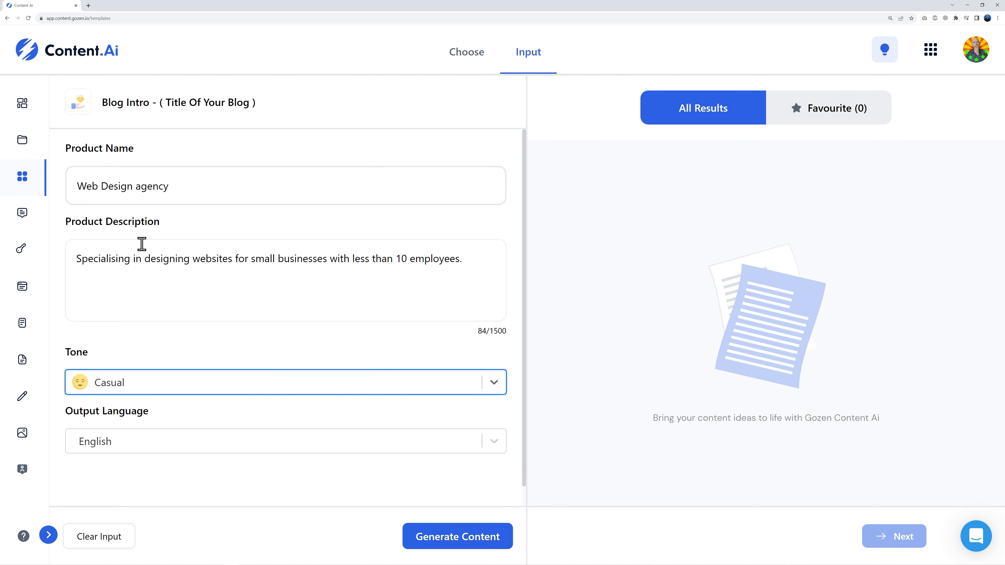
pyautogui.click(458, 546)
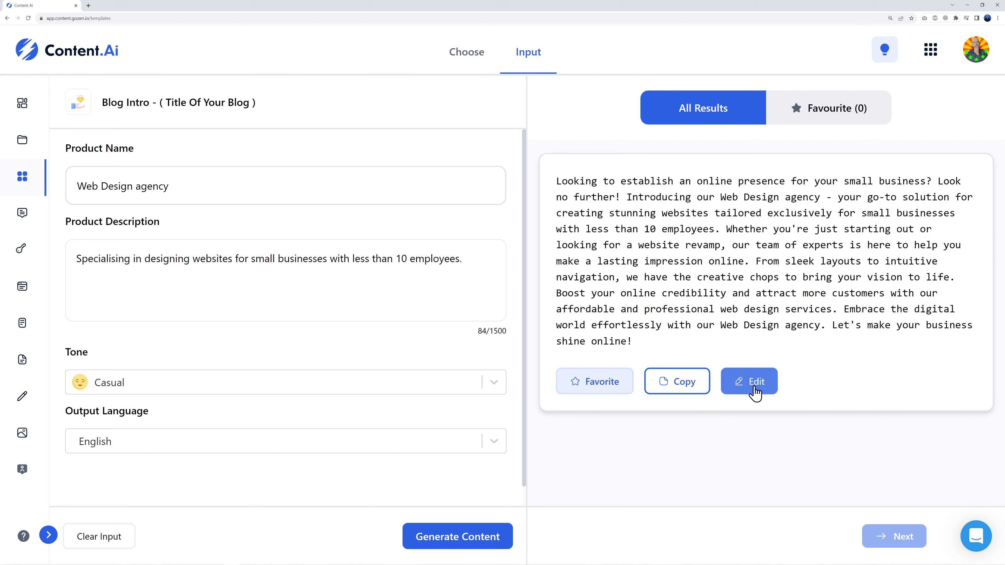
# Step: Edit the generated web design agency copy, save it as a project, and return to All Results
pyautogui.click(755, 392)
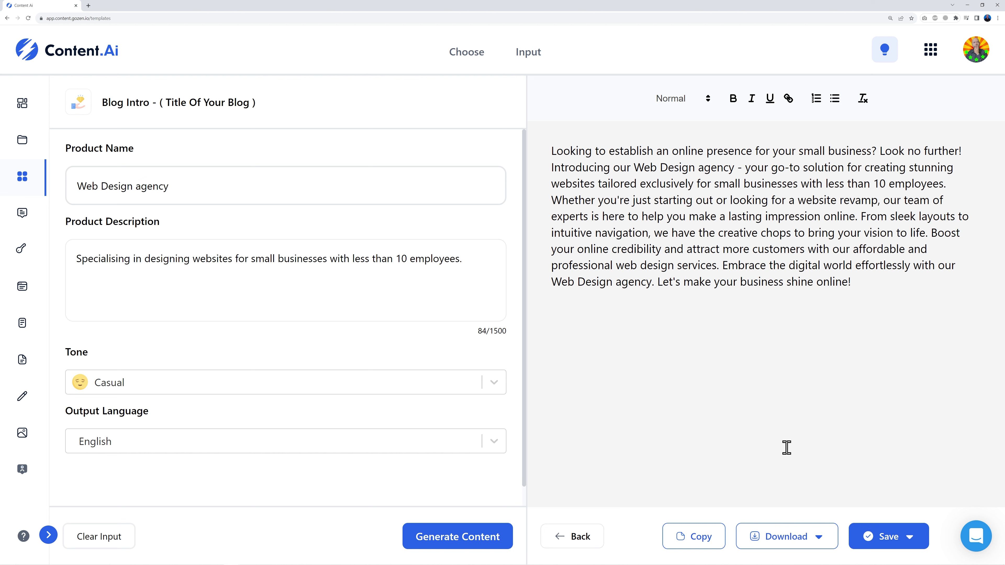
pyautogui.click(885, 545)
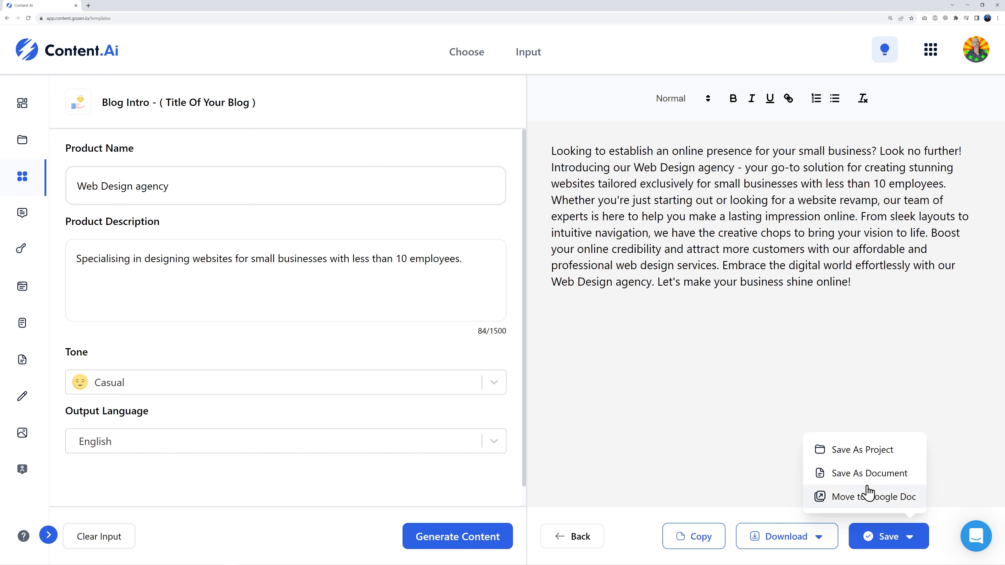
pyautogui.click(865, 461)
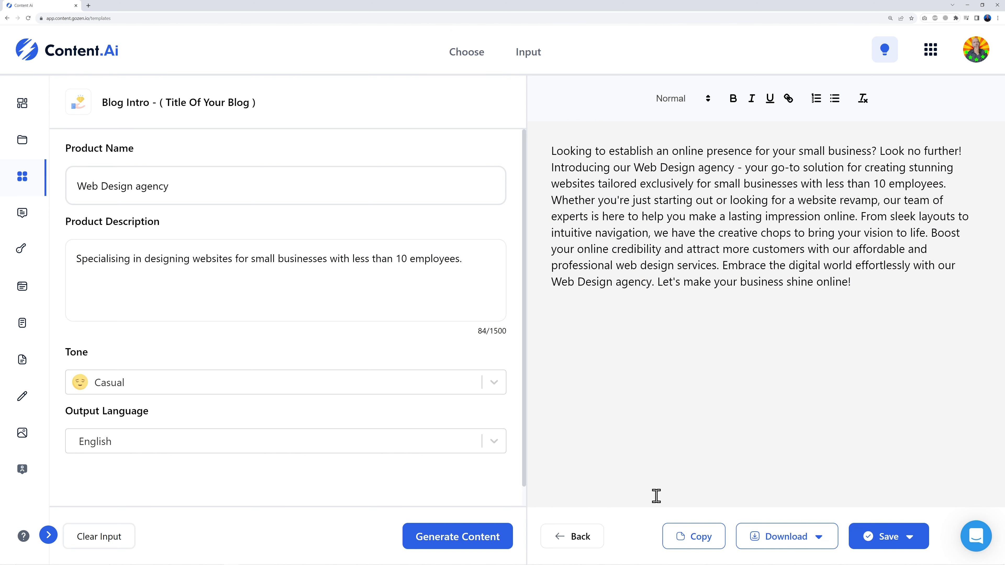
pyautogui.click(584, 538)
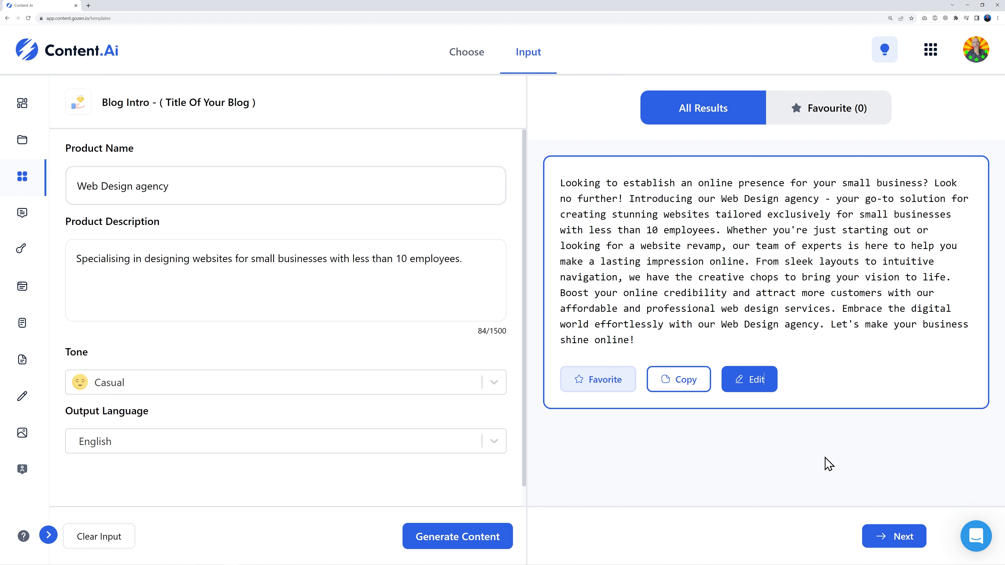
# Step: Filter the templates to Ecommerce and start an Amazon Product Description project
pyautogui.click(472, 64)
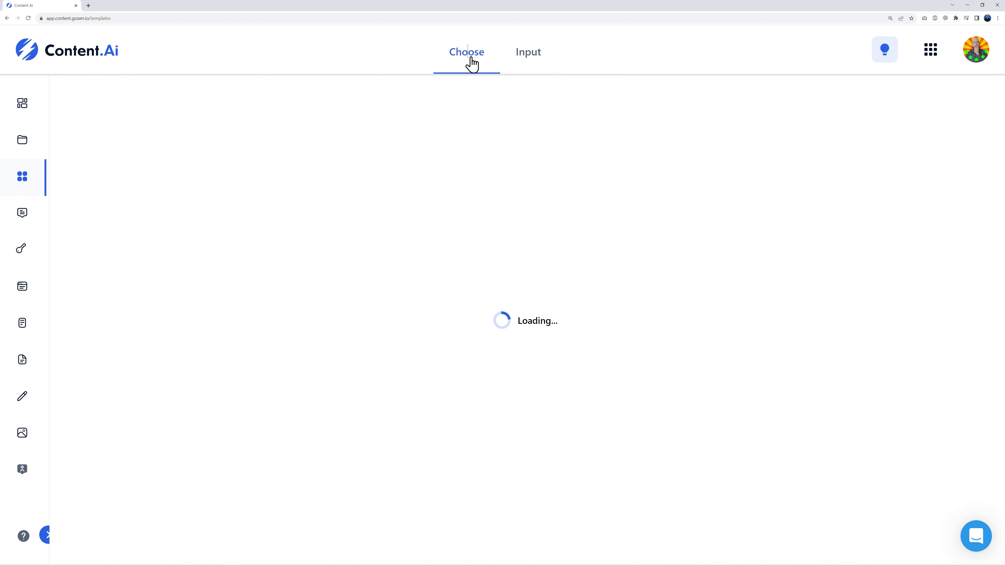
pyautogui.click(589, 146)
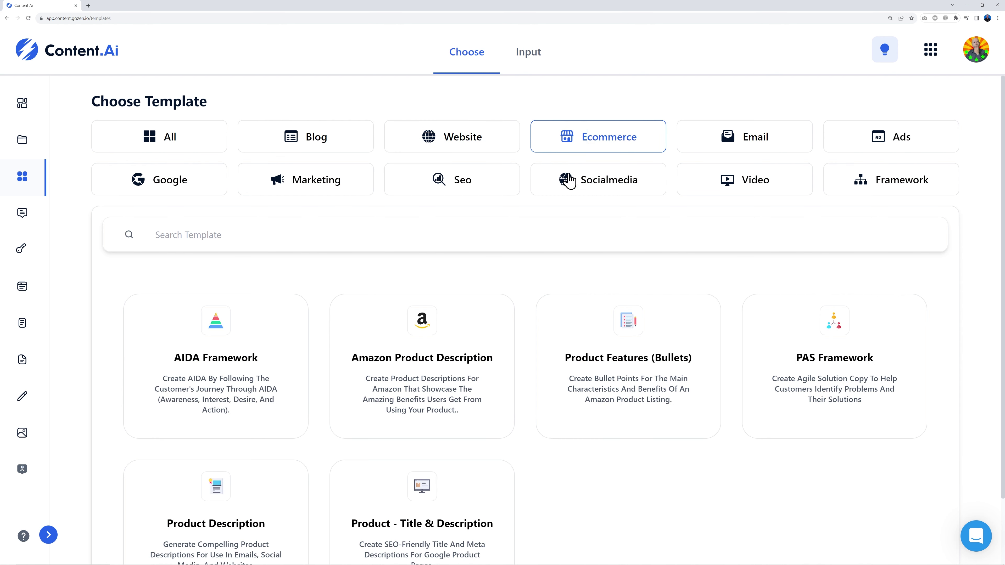
pyautogui.scroll(-2, 680, 433)
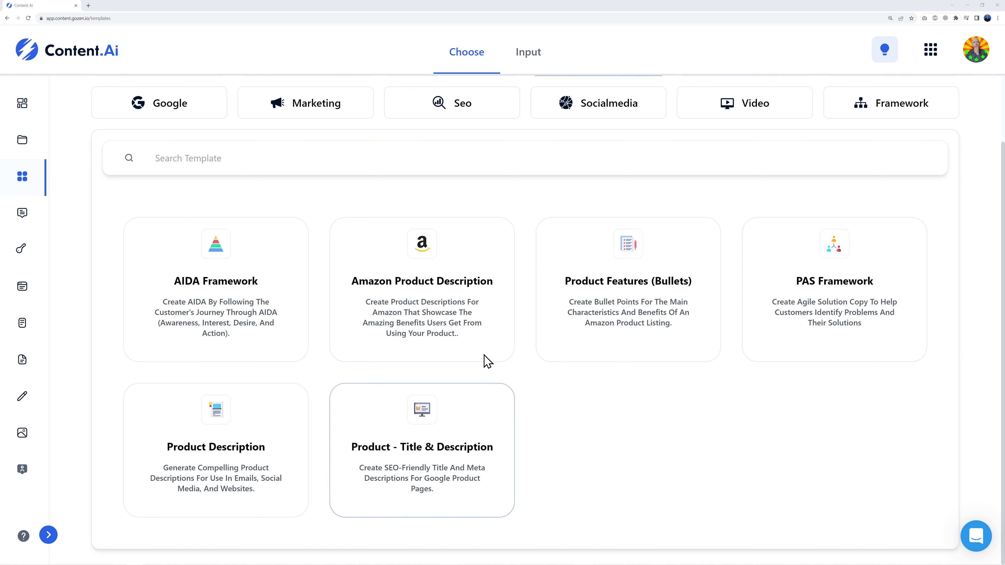
pyautogui.click(441, 288)
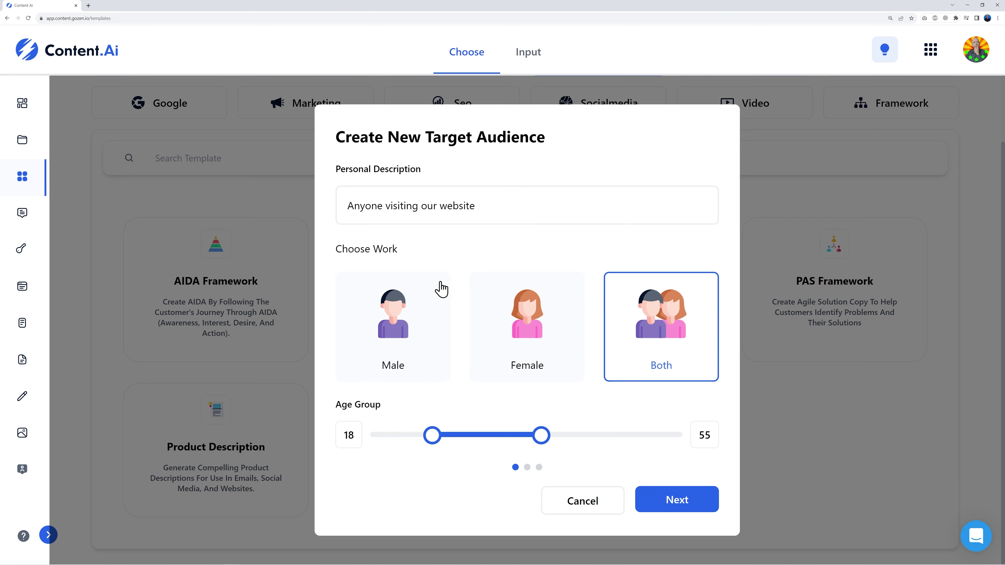
# Step: Target Amazon shop-page visitors aged 15–70 via the audience description and age sliders
pyautogui.tripleClick(503, 206)
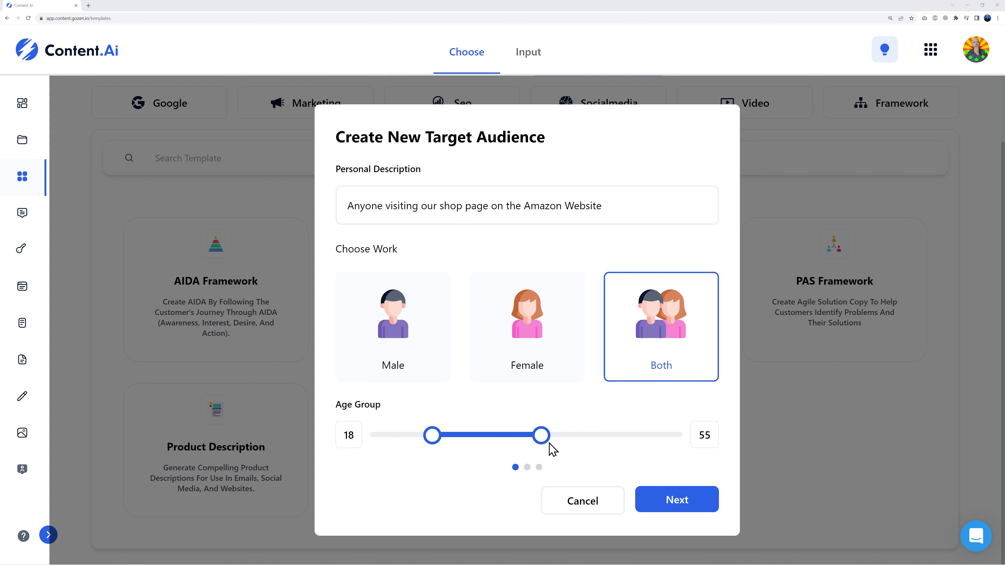
pyautogui.moveTo(541, 436); pyautogui.dragTo(586, 443)
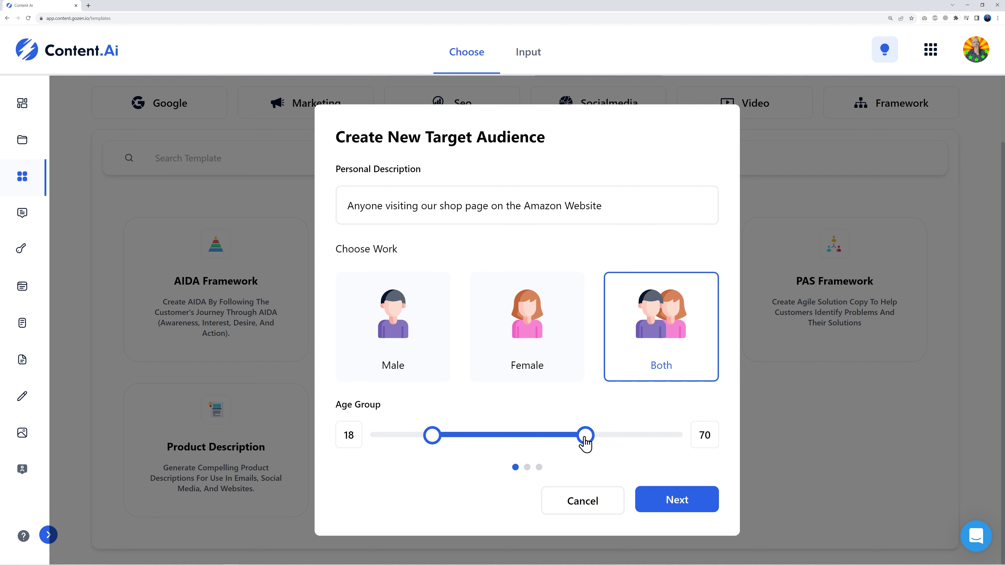
pyautogui.moveTo(433, 442); pyautogui.dragTo(423, 441)
# Step: Keep the default workspace and name, and create the Amazon Product Description project
pyautogui.click(683, 507)
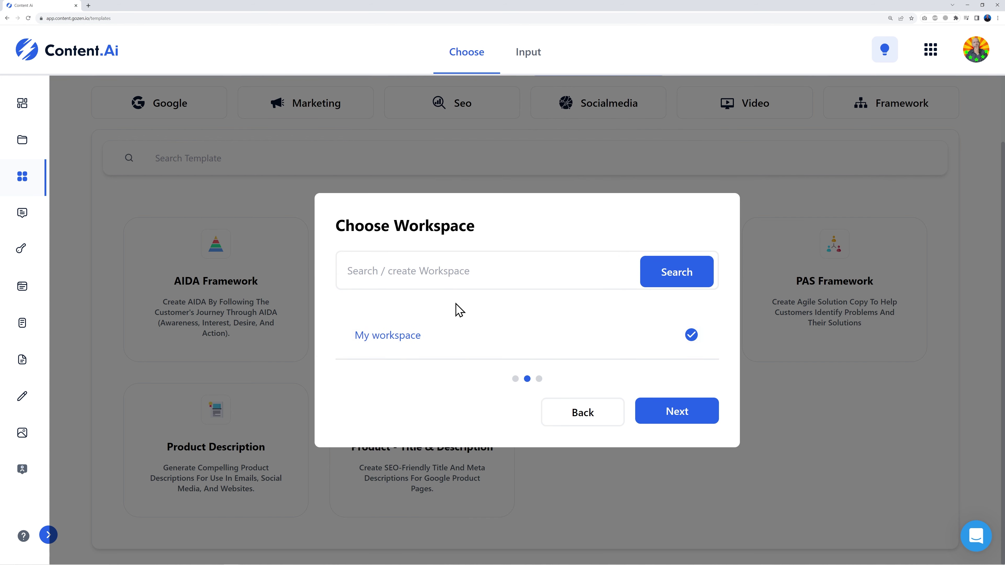
pyautogui.click(681, 418)
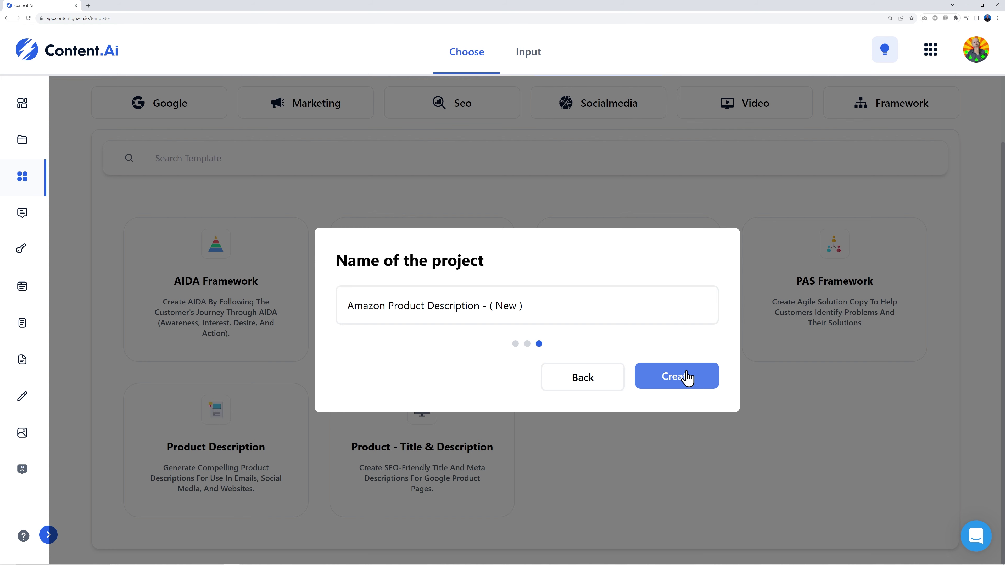
pyautogui.click(688, 382)
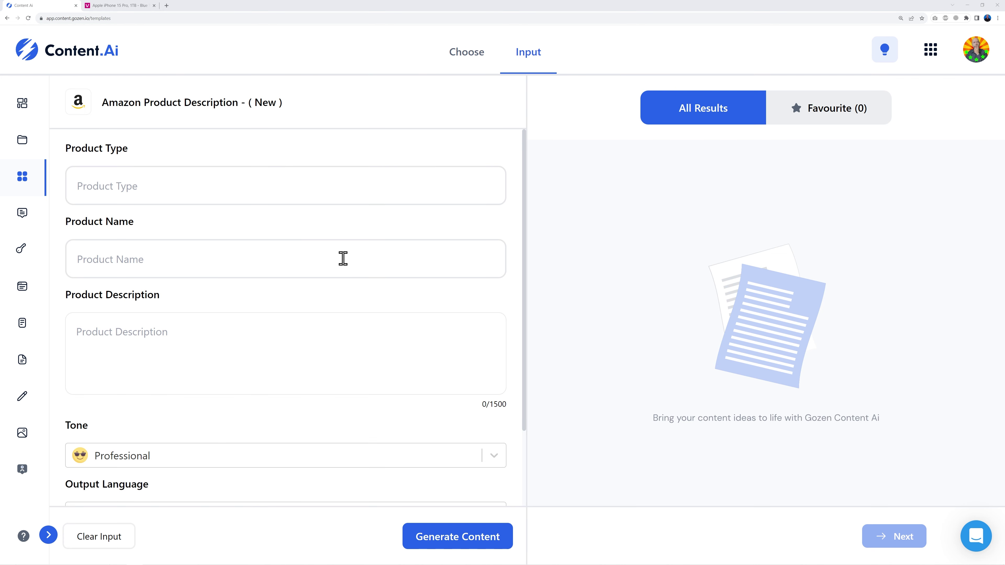
# Step: Enter product type 'Mobile phone' and product name 'iPhone 15 Pro'
pyautogui.click(232, 189)
pyautogui.write('Mobile')
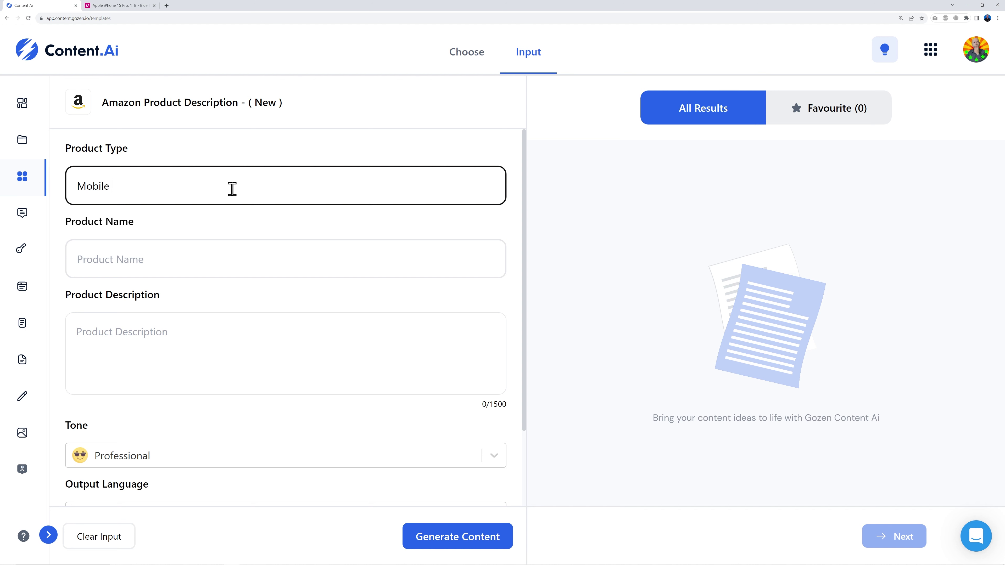
pyautogui.click(228, 253)
pyautogui.write('iPhone 15 Pro')
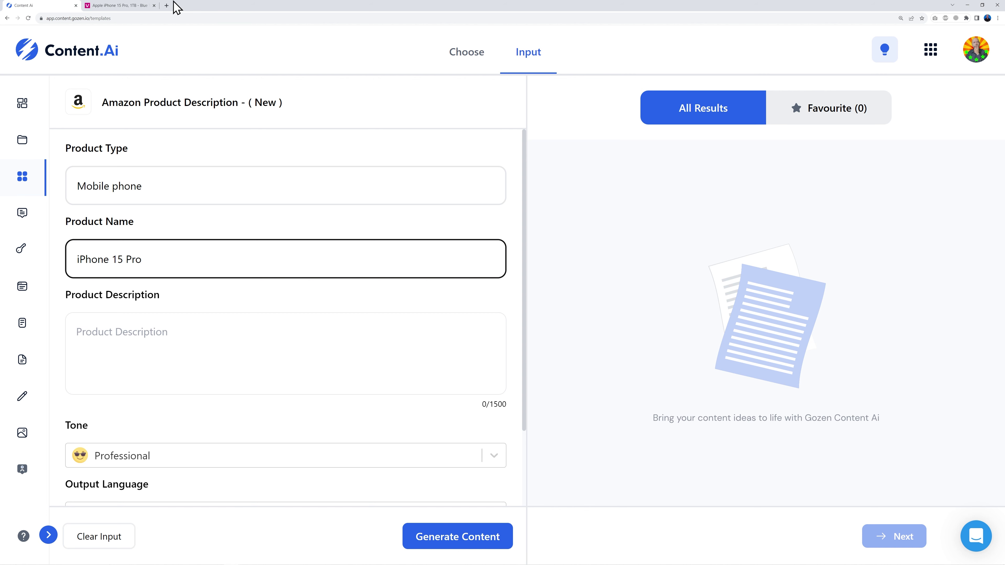
# Step: Paste the copied iPhone 15 Pro feature text as the 1442-character product description
pyautogui.click(140, 5)
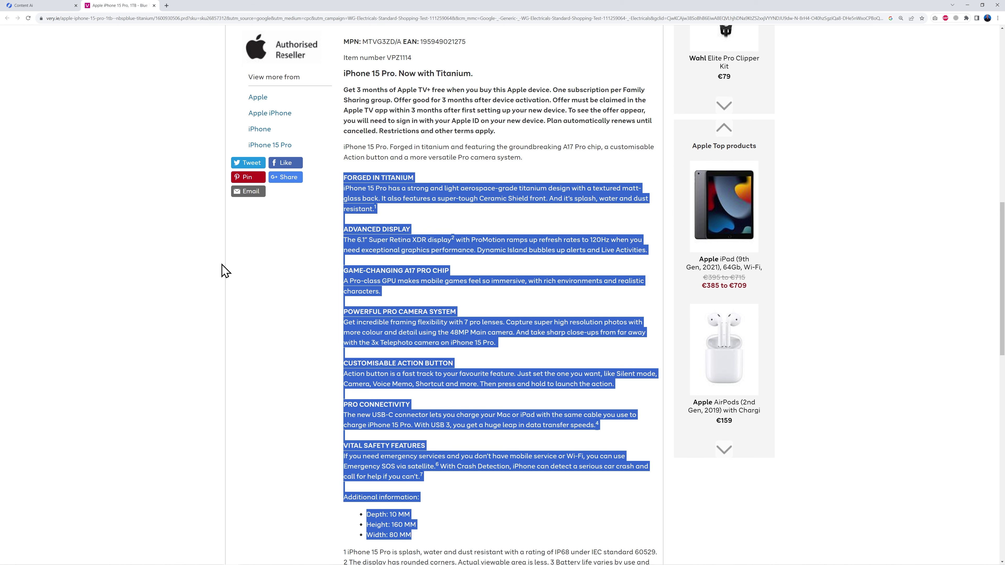
pyautogui.click(54, 6)
pyautogui.click(161, 326)
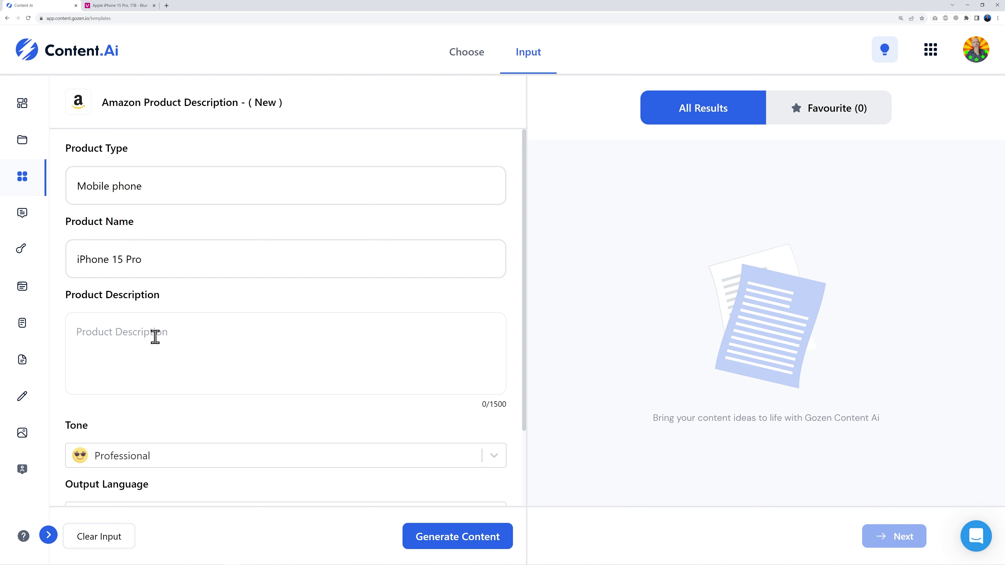
pyautogui.hotkey('ctrl', 'v')
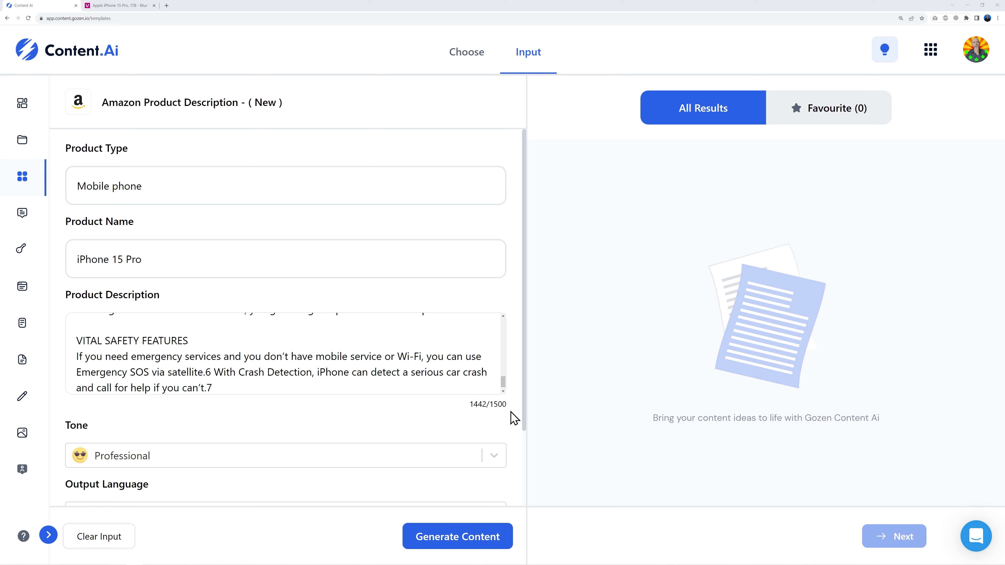
# Step: Keep Professional as the writing tone
pyautogui.scroll(-3, 514, 420)
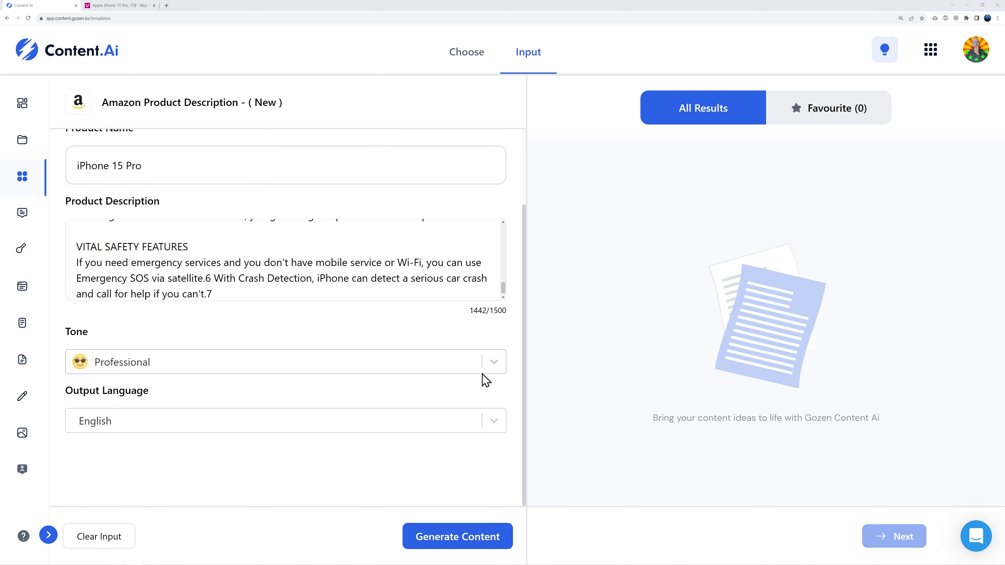
pyautogui.click(494, 362)
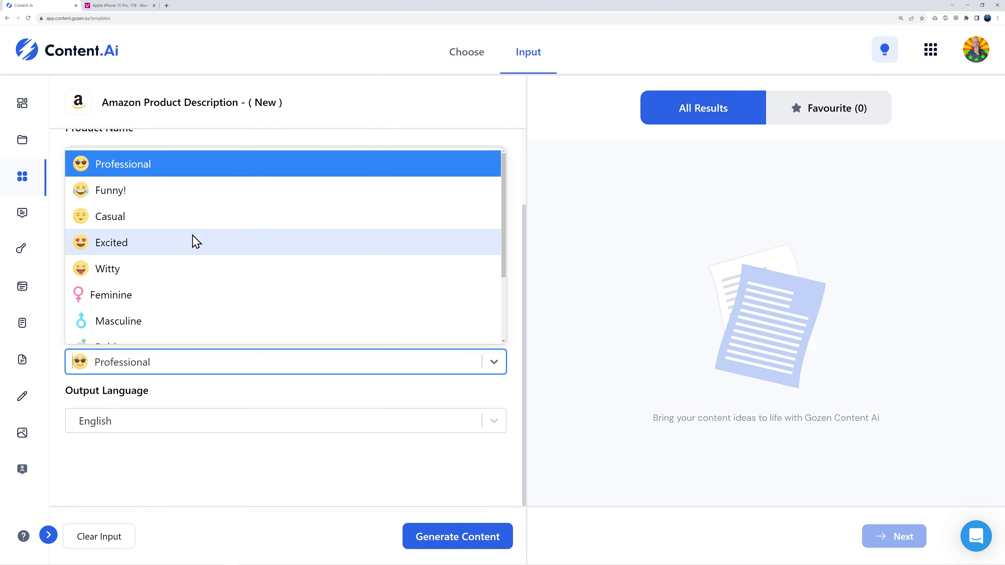
pyautogui.click(160, 173)
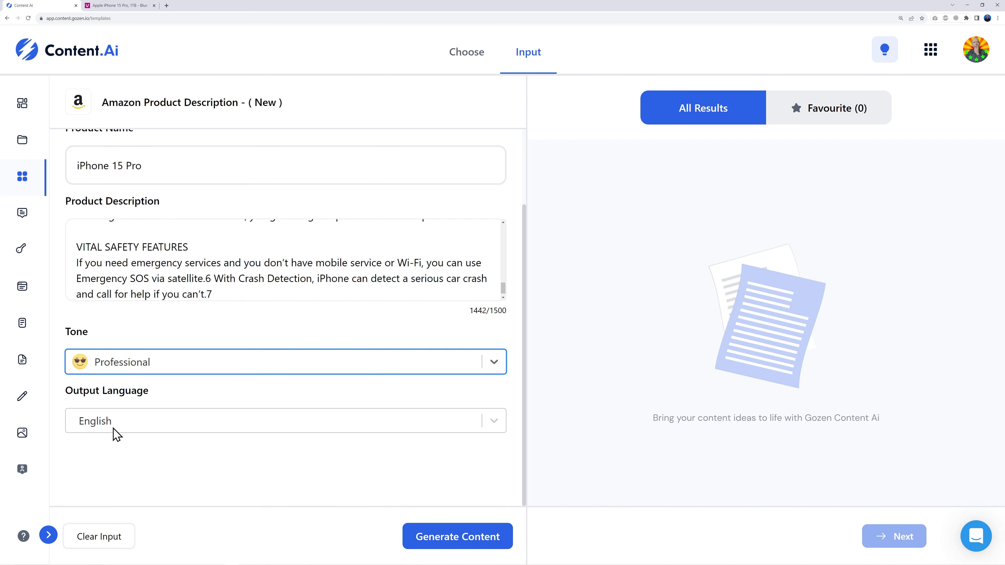
# Step: Generate the Amazon description and compare it with the zoomed-in iPhone product page
pyautogui.click(455, 537)
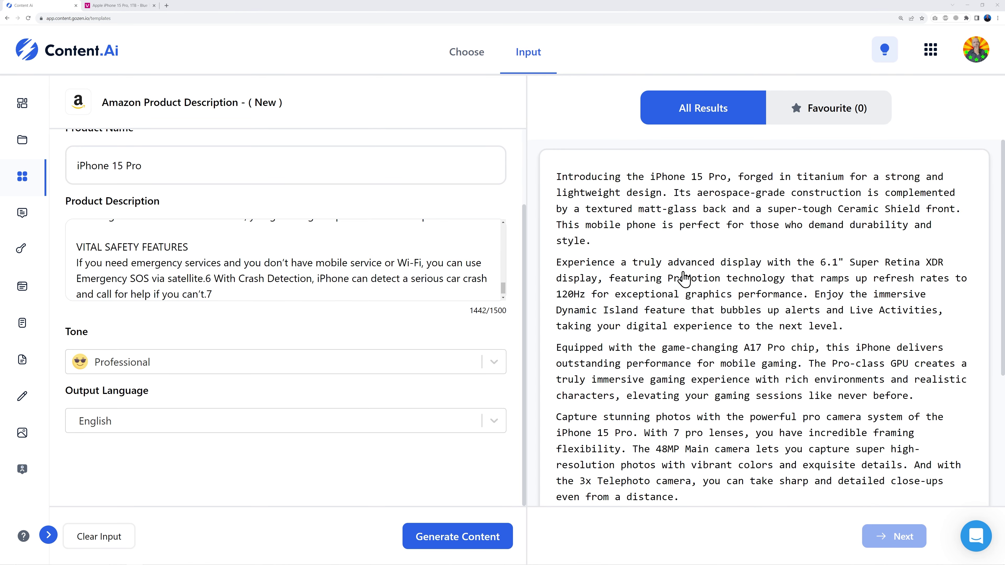
pyautogui.click(119, 6)
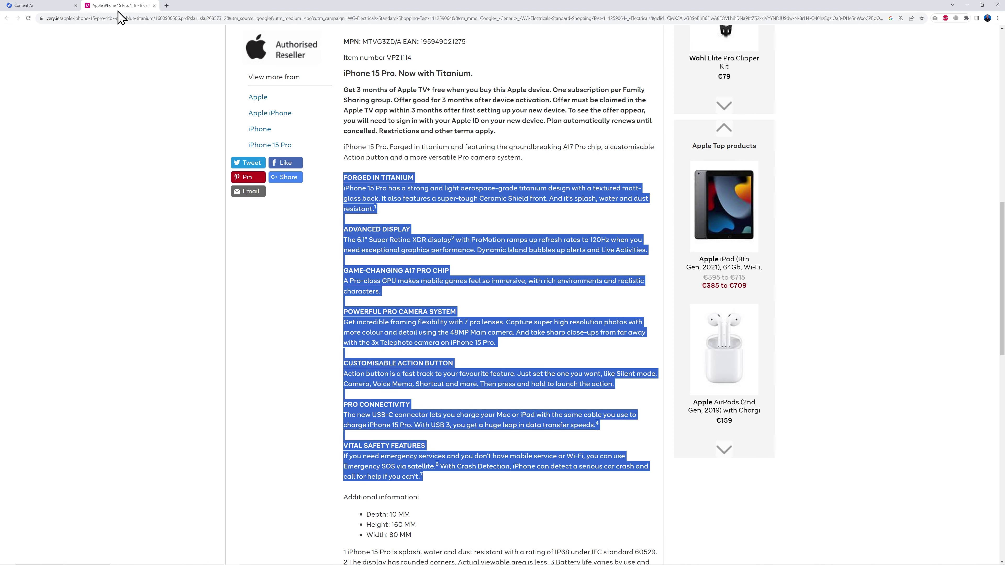
pyautogui.hotkey('ctrl', '+')
pyautogui.scroll(-2, 735, 332)
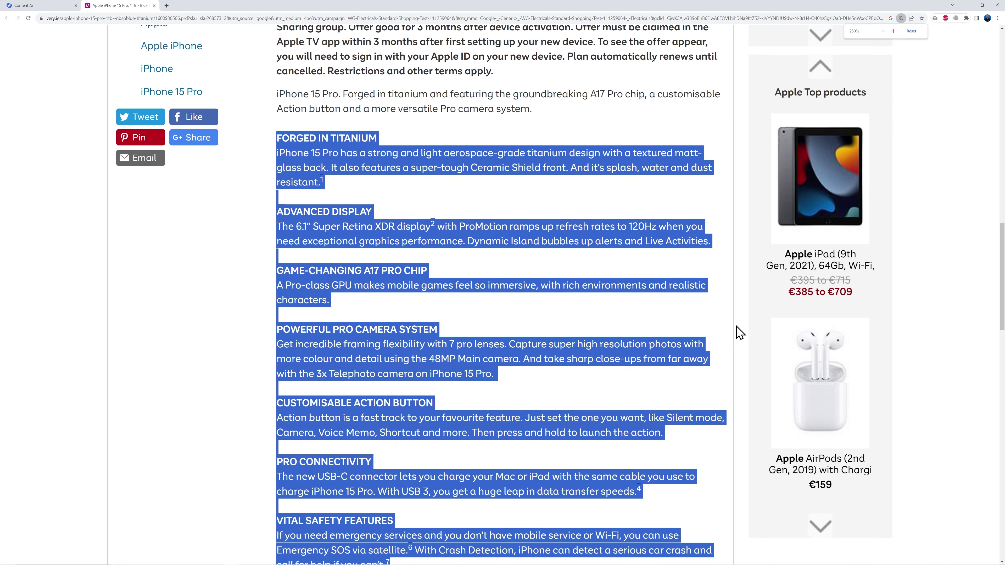
pyautogui.click(221, 368)
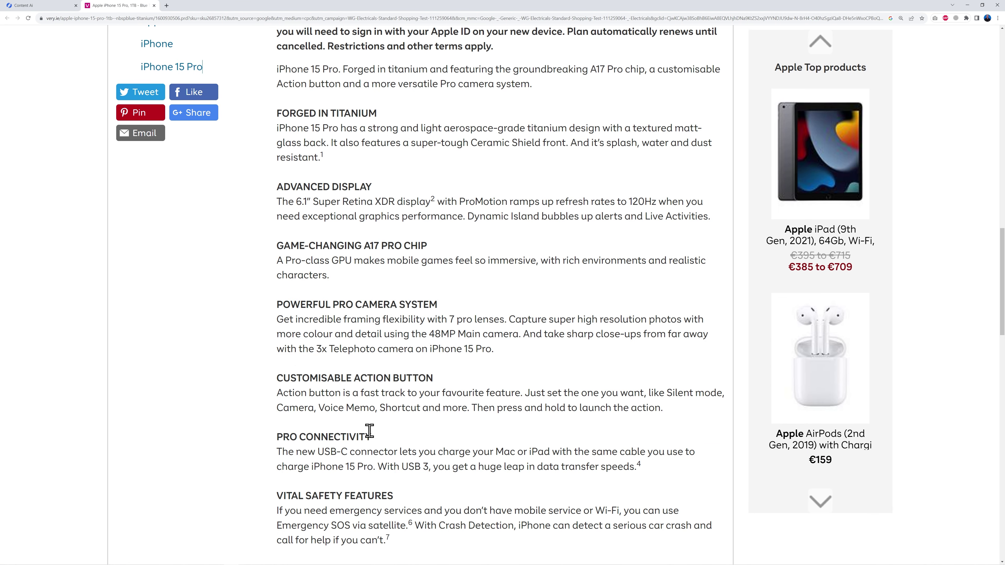
pyautogui.click(43, 7)
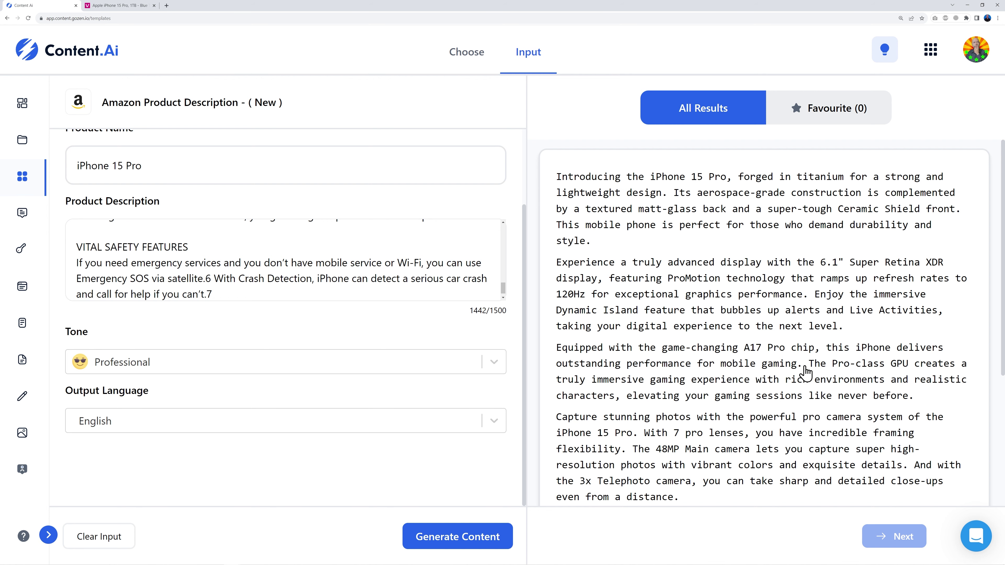
# Step: Read through the generated description, recheck the product page, and return to the template chooser
pyautogui.scroll(-1, 771, 348)
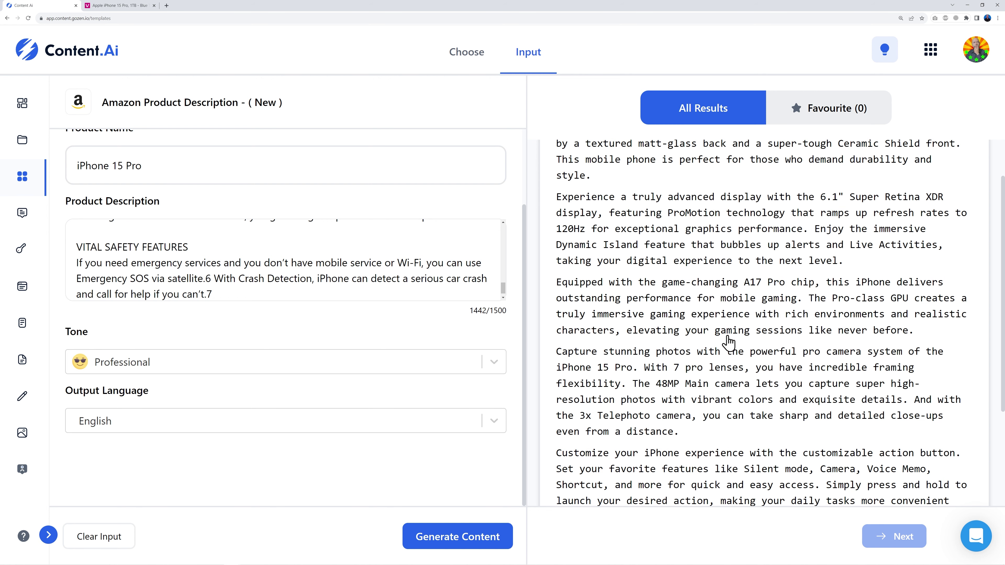
pyautogui.scroll(-5, 729, 342)
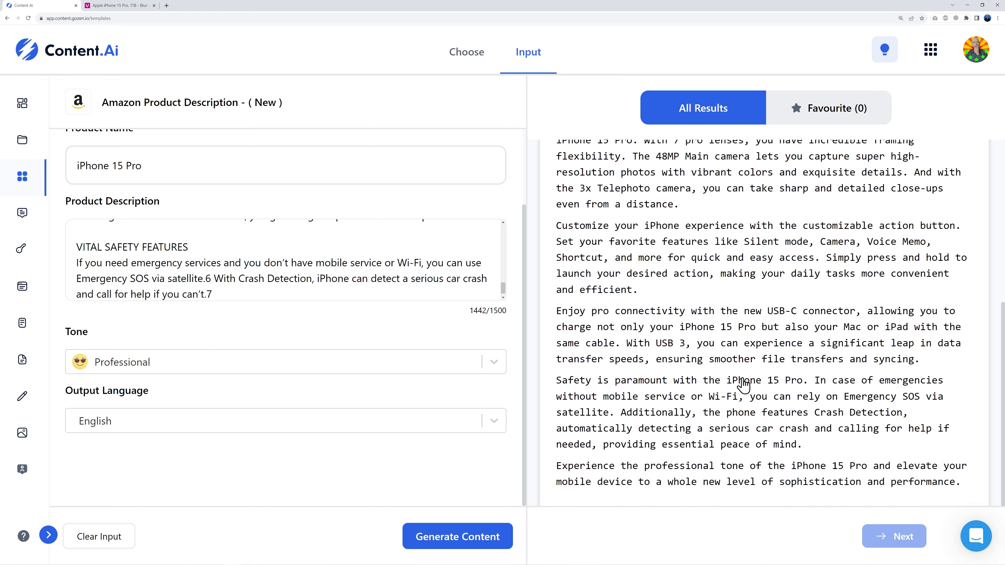
pyautogui.scroll(-1, 744, 382)
pyautogui.scroll(10, 748, 374)
pyautogui.click(111, 6)
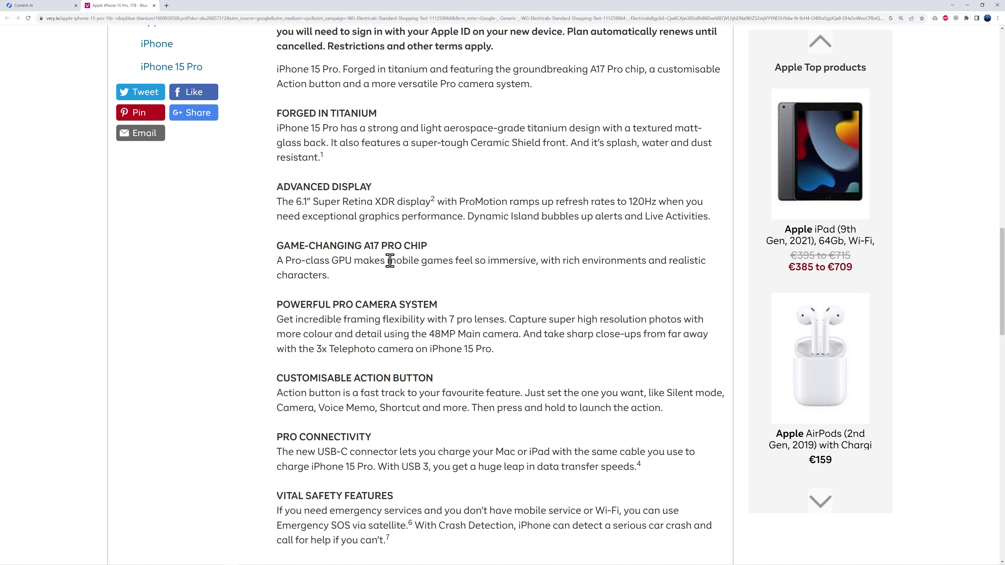
pyautogui.click(48, 5)
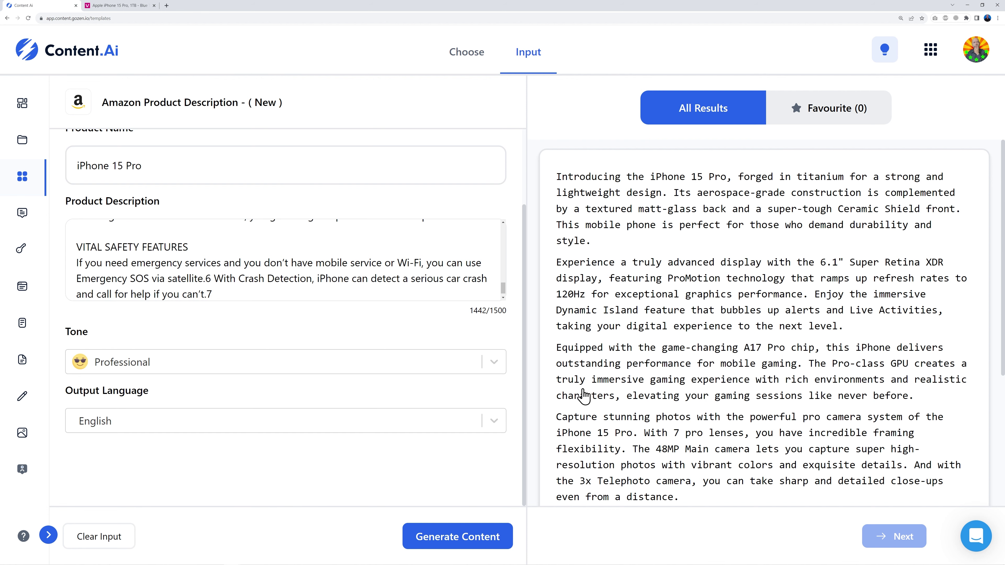
pyautogui.click(470, 63)
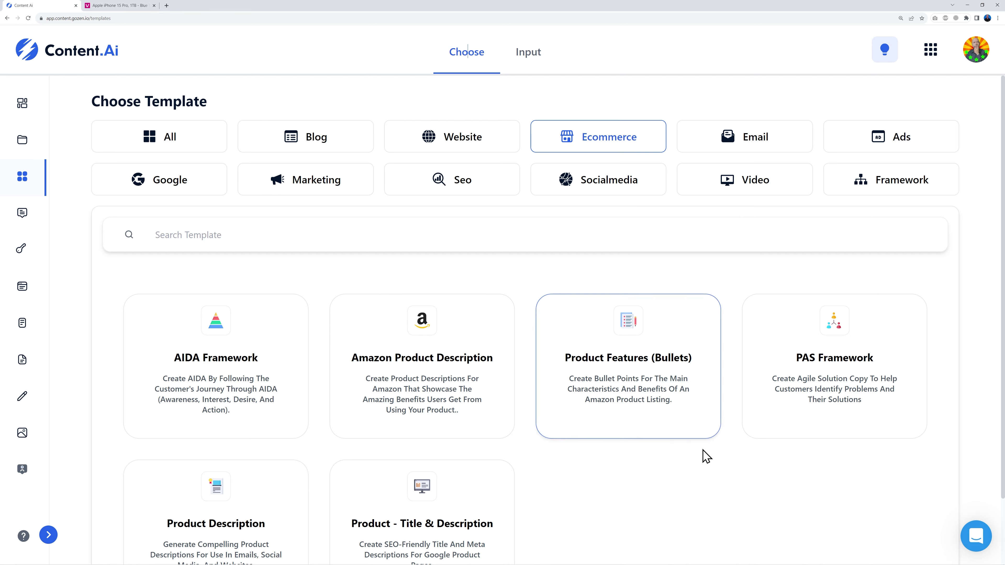
# Step: Switch the template list to Email and view Email Subject Lines and Personalized Cold Emails
pyautogui.scroll(-2, 703, 453)
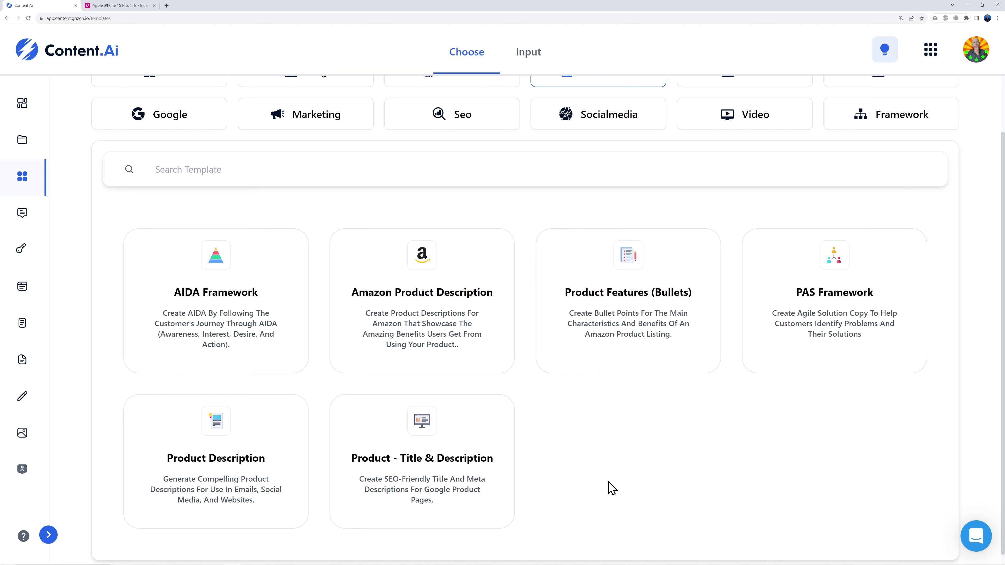
pyautogui.scroll(2, 612, 488)
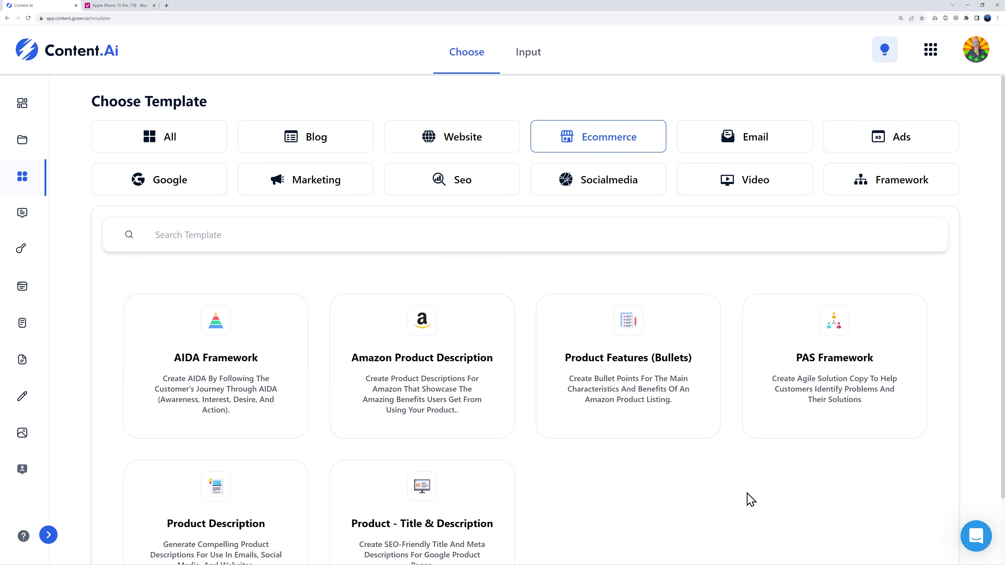
pyautogui.click(751, 142)
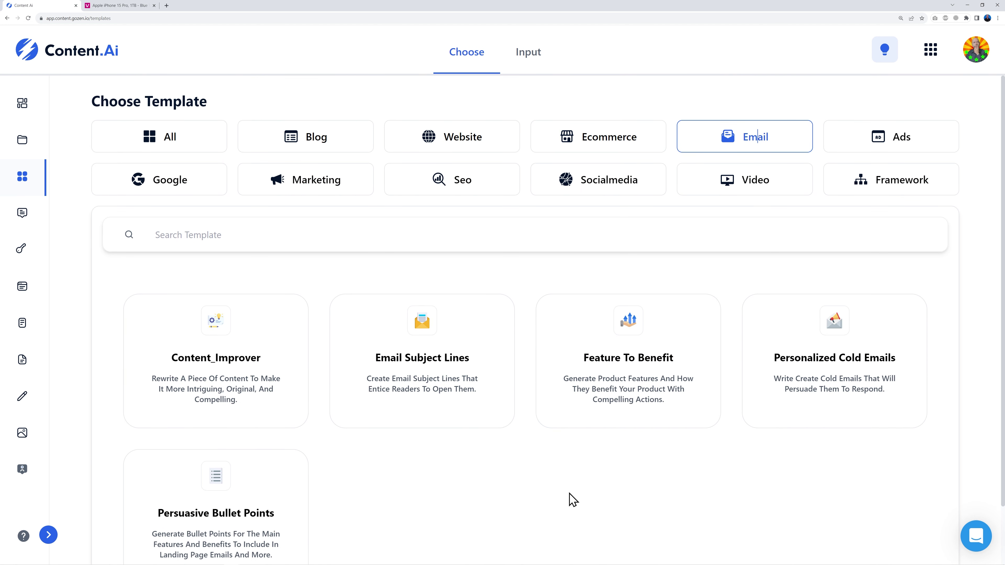
pyautogui.scroll(-2, 573, 500)
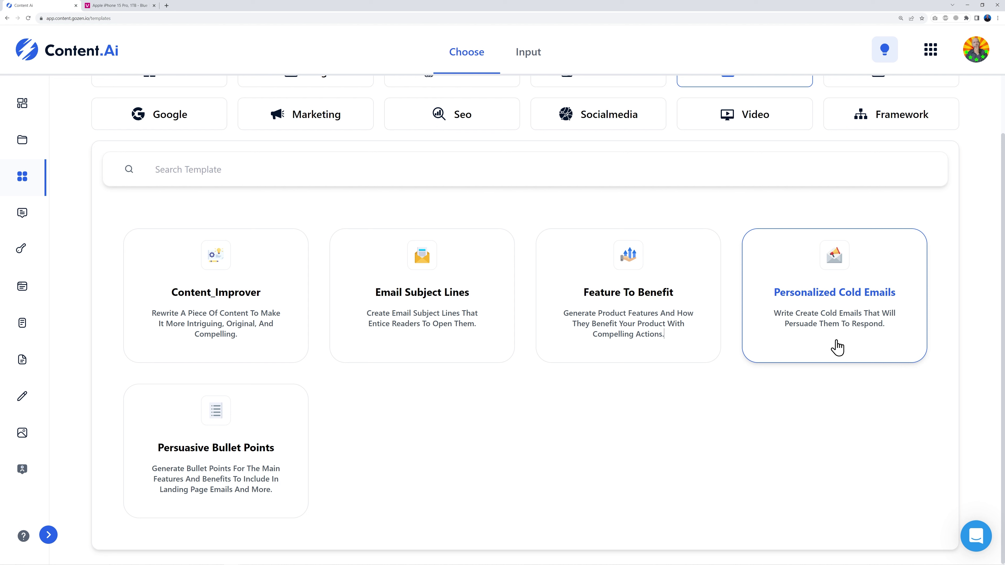
# Step: Start a Personalized Cold Emails project for both genders aged 22–58 in My workspace
pyautogui.click(833, 298)
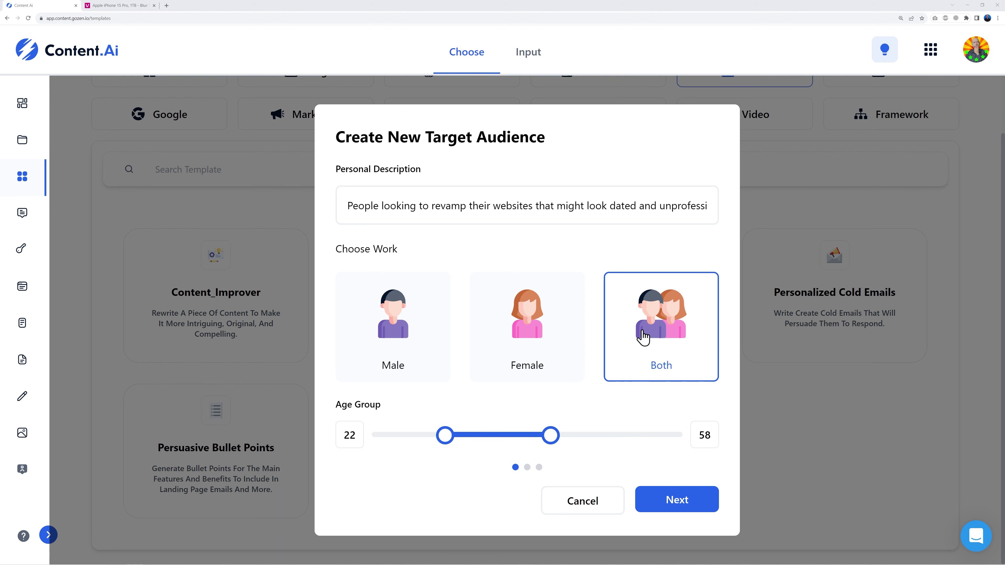
pyautogui.click(663, 506)
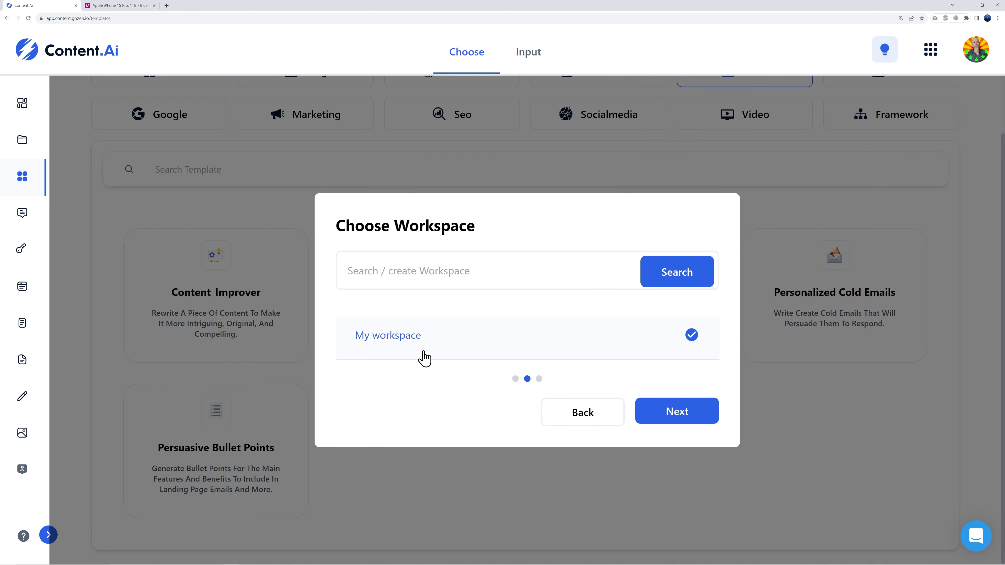
pyautogui.click(653, 419)
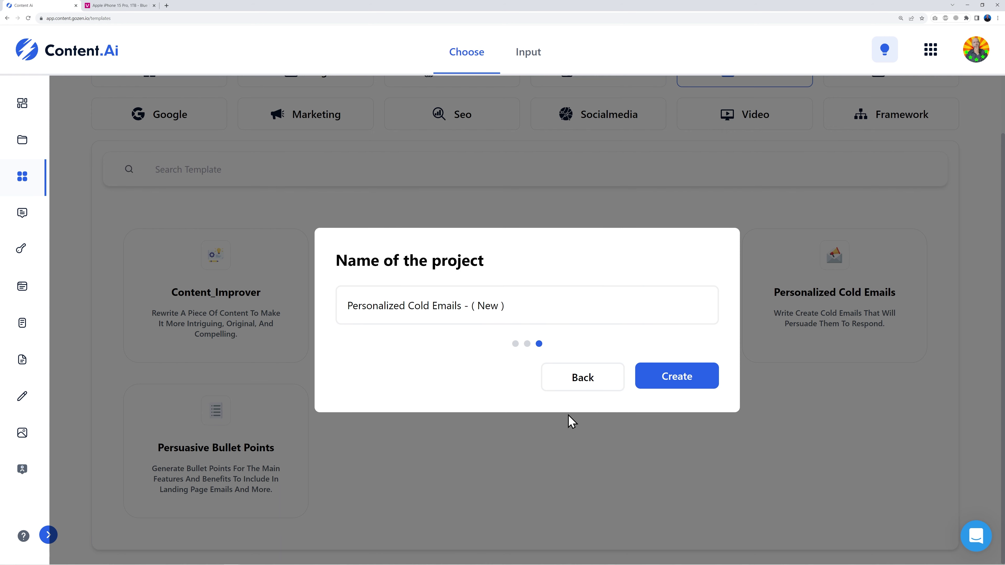
pyautogui.click(671, 385)
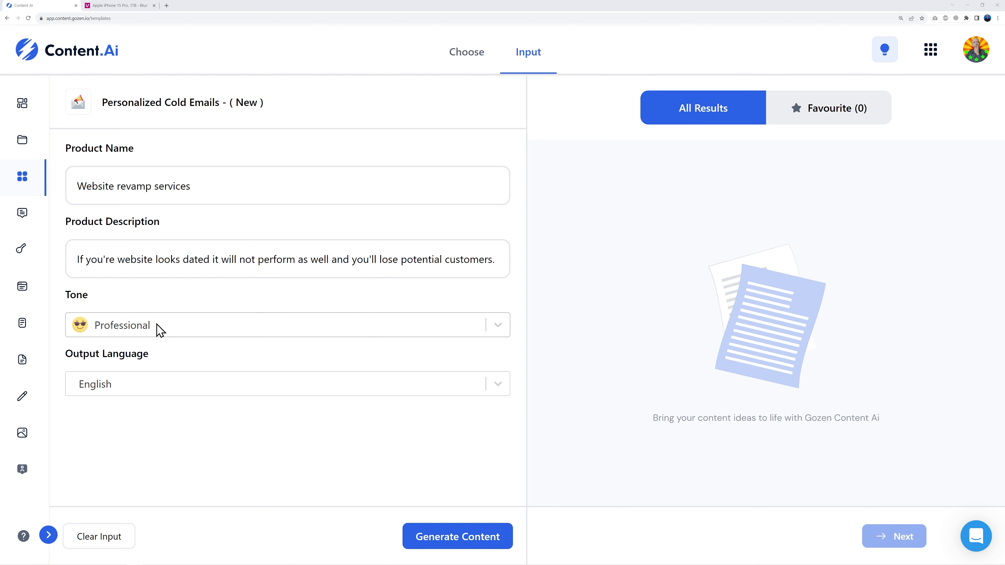
# Step: Set the tone to Excited and generate the Website Revamp Services cold email
pyautogui.click(492, 325)
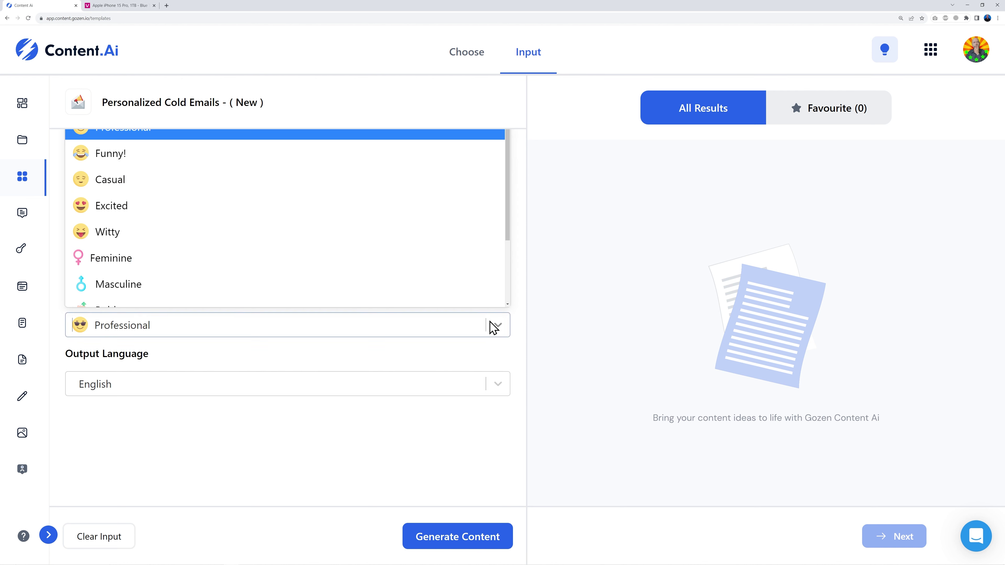
pyautogui.click(153, 209)
pyautogui.press('Tab')
pyautogui.click(461, 534)
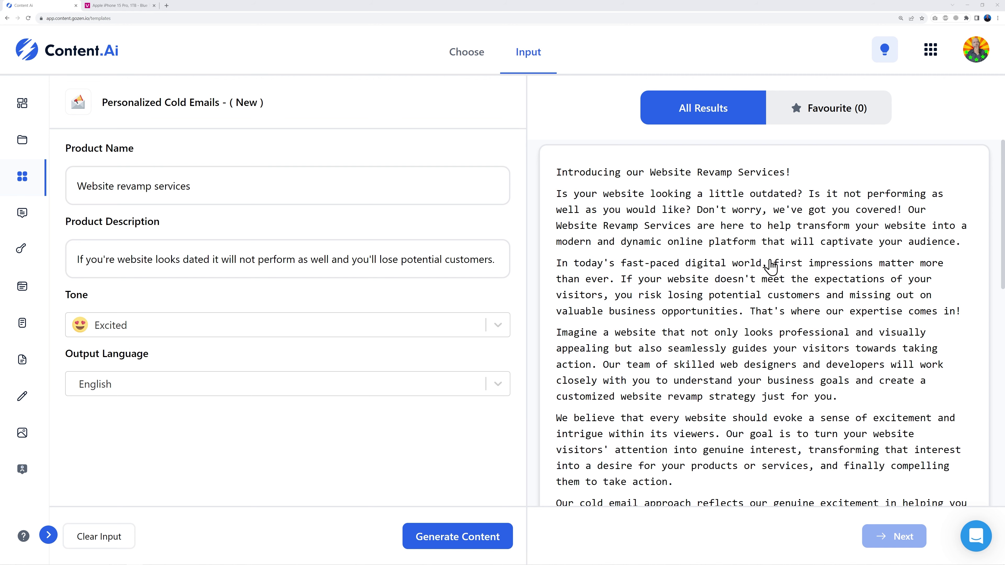
pyautogui.scroll(-5, 740, 301)
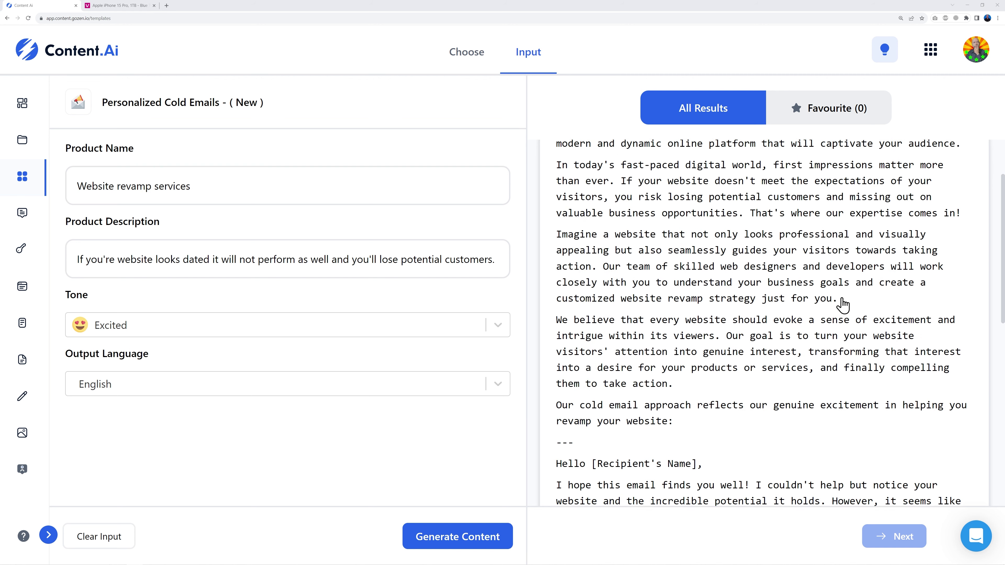
pyautogui.scroll(-3, 850, 301)
pyautogui.scroll(2, 846, 312)
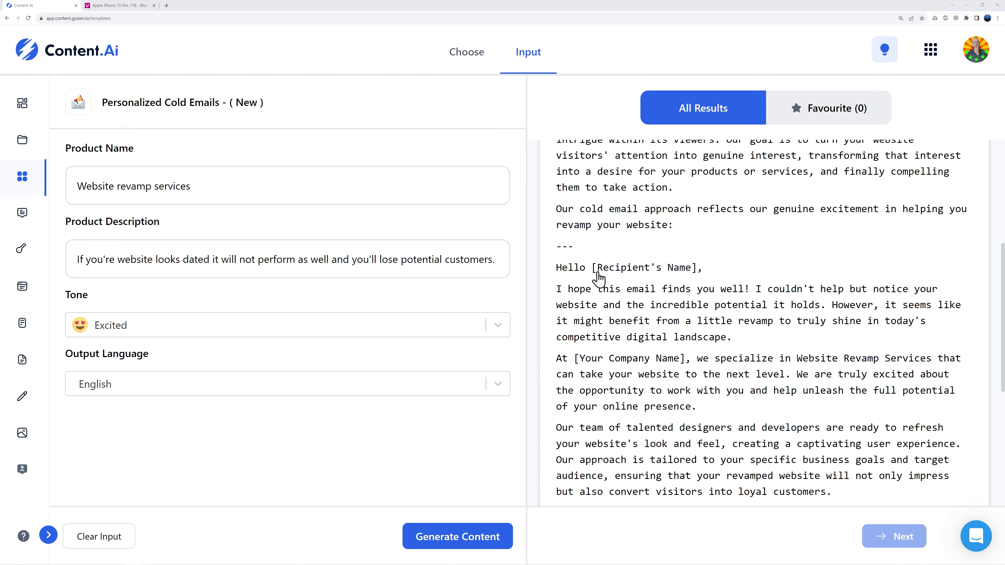
pyautogui.scroll(-2, 751, 301)
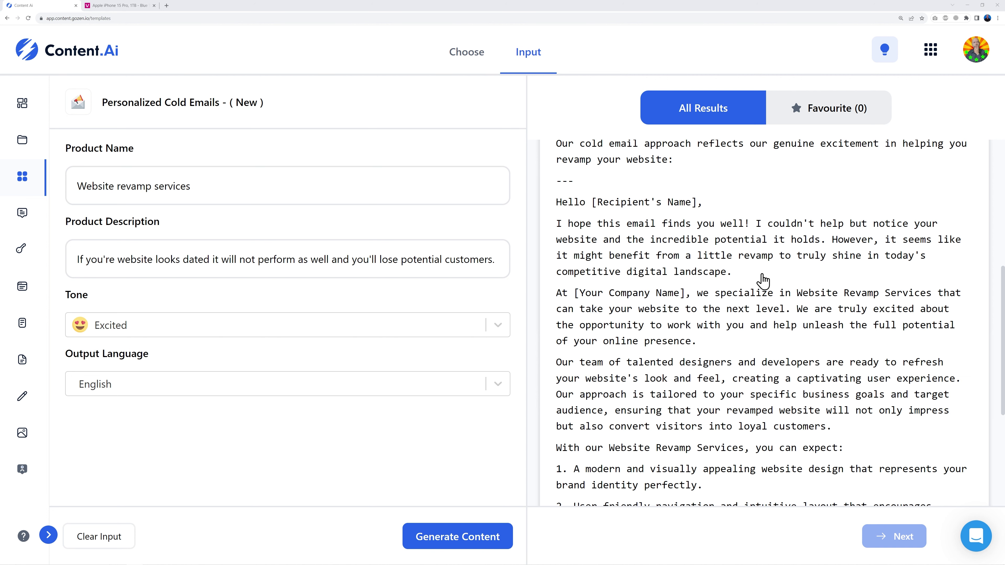
pyautogui.scroll(-1, 783, 248)
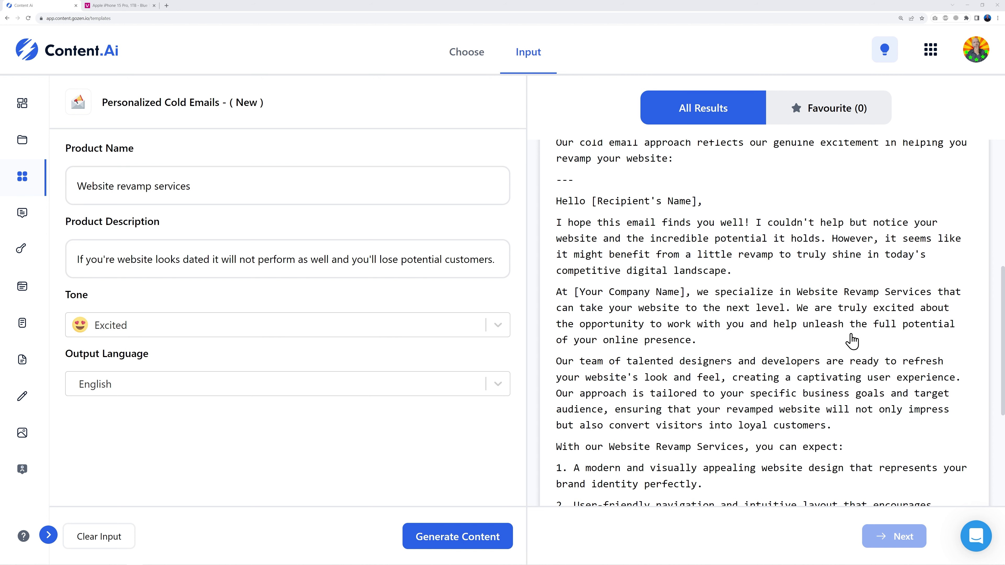
pyautogui.scroll(-4, 852, 341)
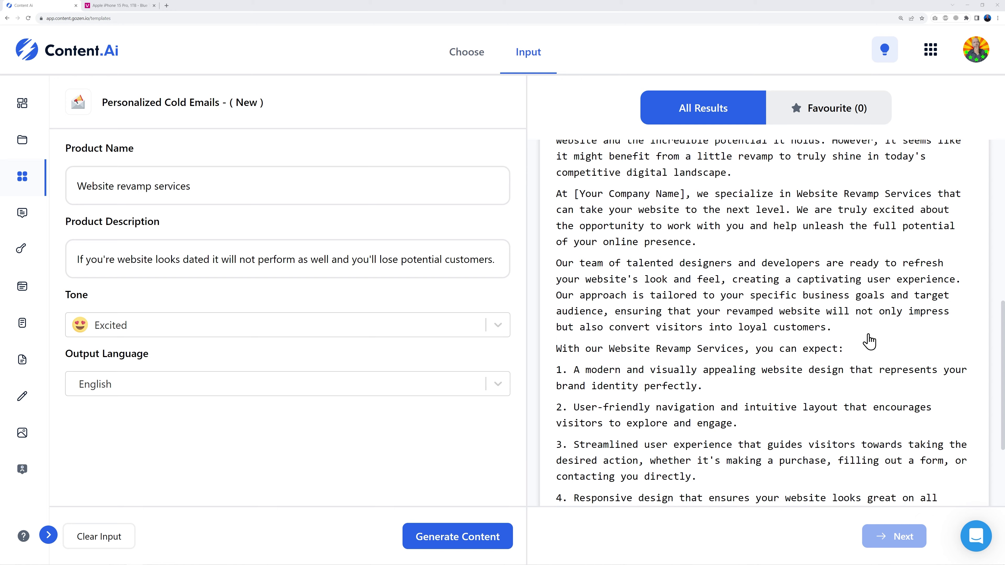
pyautogui.scroll(-1, 893, 341)
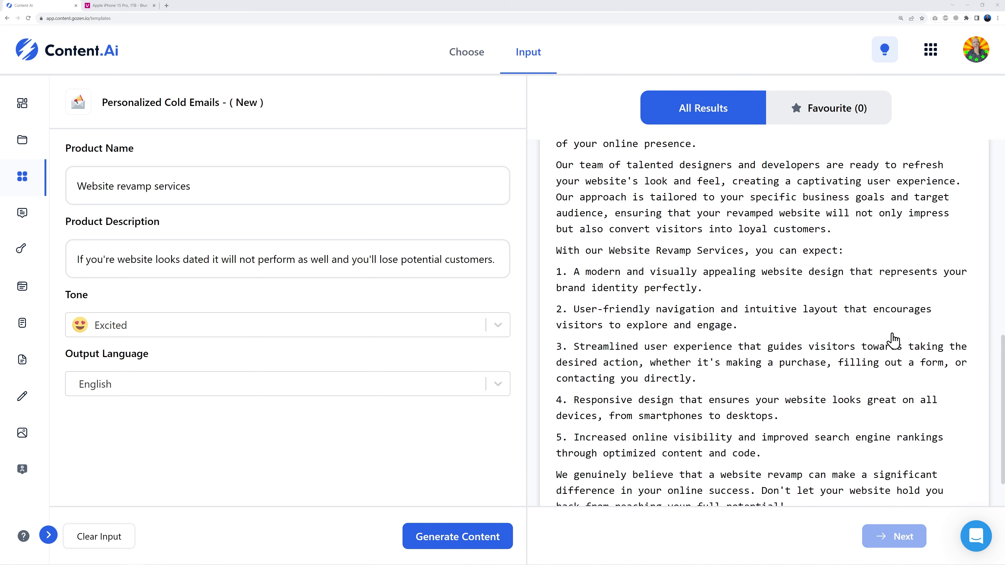
pyautogui.scroll(-3, 893, 340)
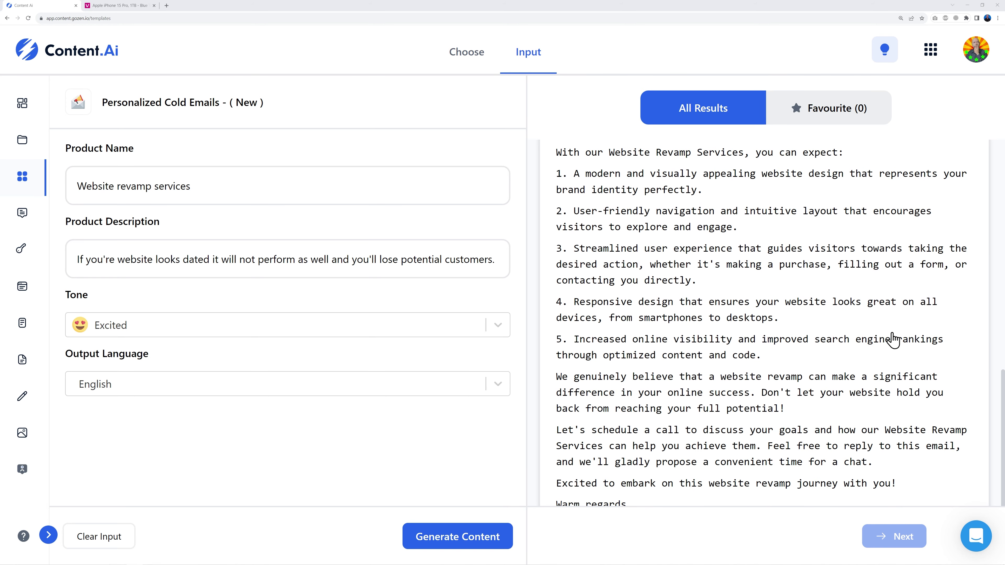
pyautogui.scroll(-4, 893, 339)
pyautogui.scroll(10, 893, 340)
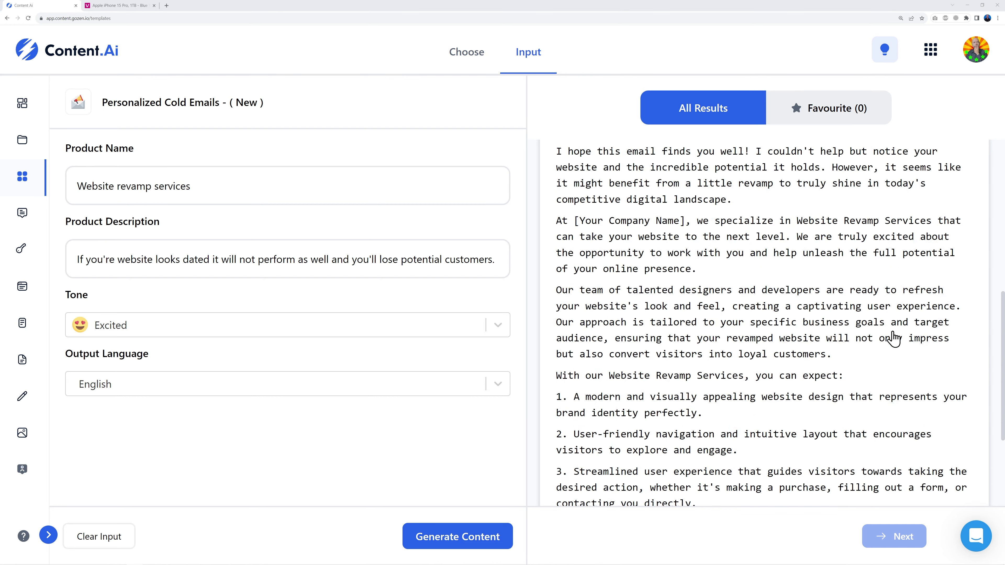
pyautogui.scroll(10, 894, 340)
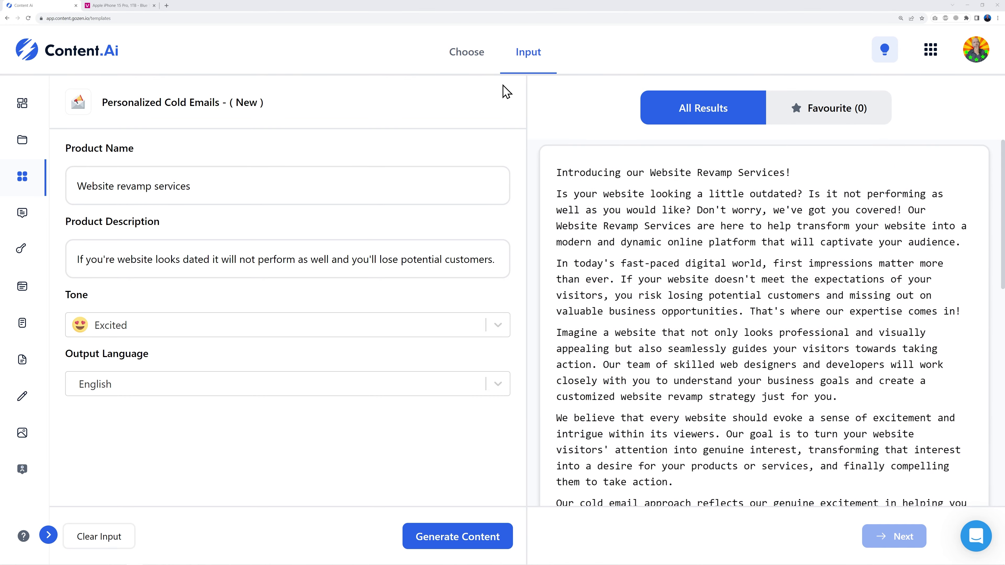
# Step: Browse the Ads, Google and Marketing template categories in turn
pyautogui.click(474, 63)
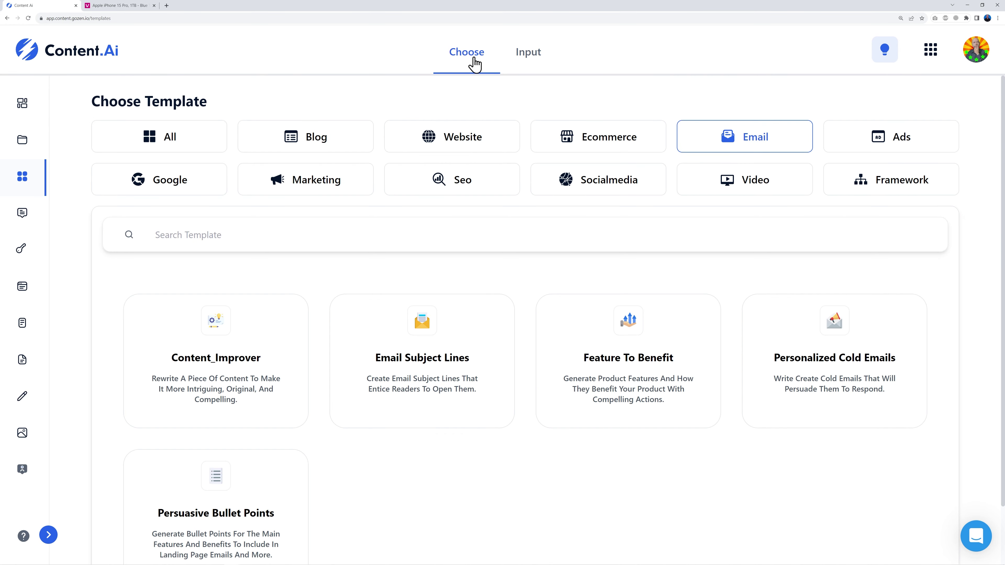
pyautogui.click(905, 147)
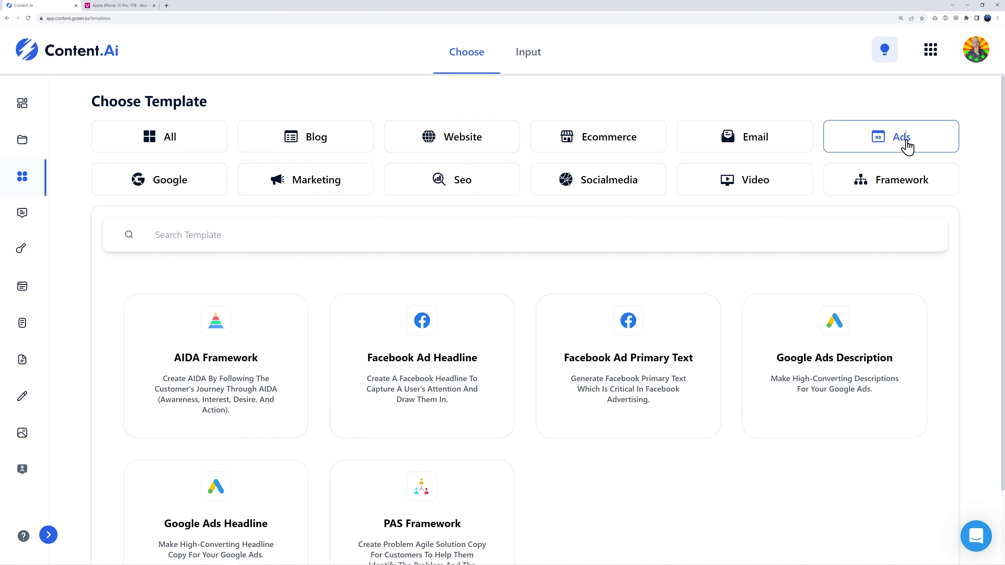
pyautogui.scroll(-2, 640, 499)
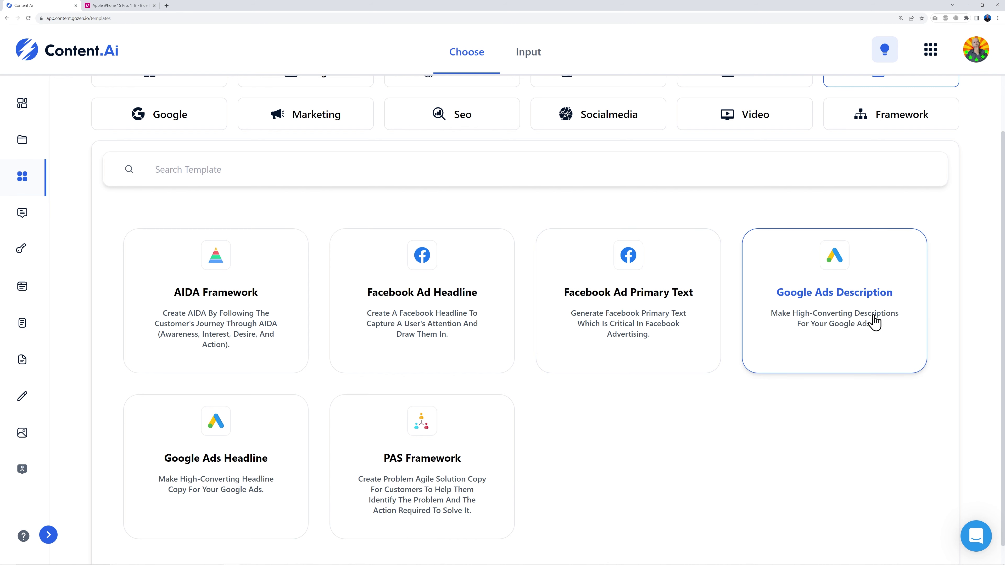
pyautogui.scroll(-1, 870, 323)
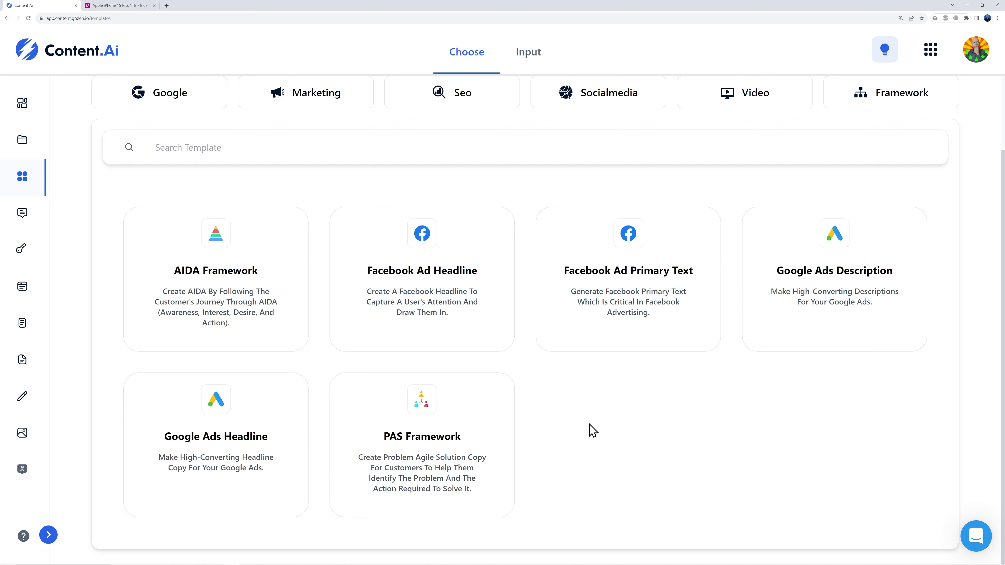
pyautogui.scroll(2, 801, 372)
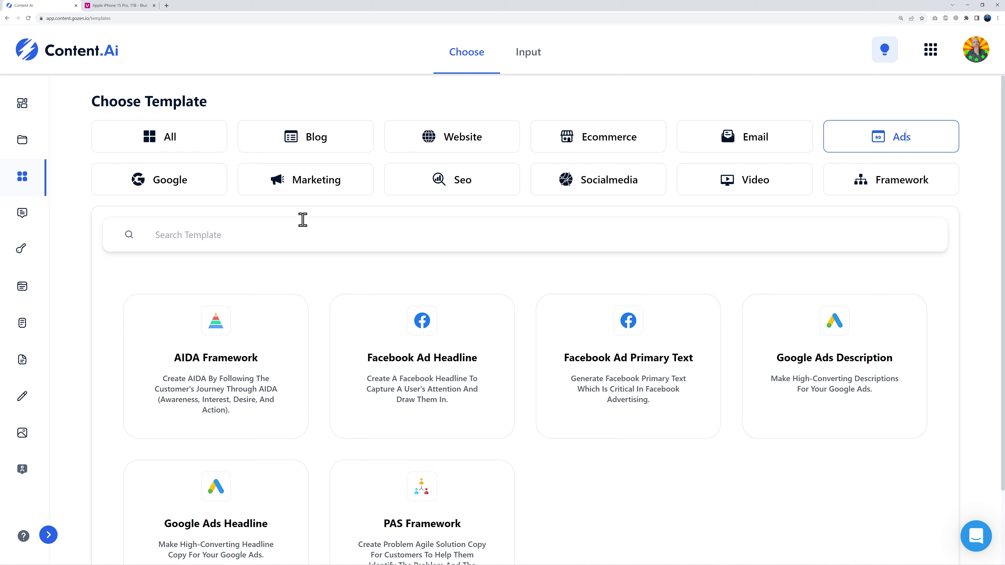
pyautogui.click(171, 189)
pyautogui.scroll(-2, 692, 498)
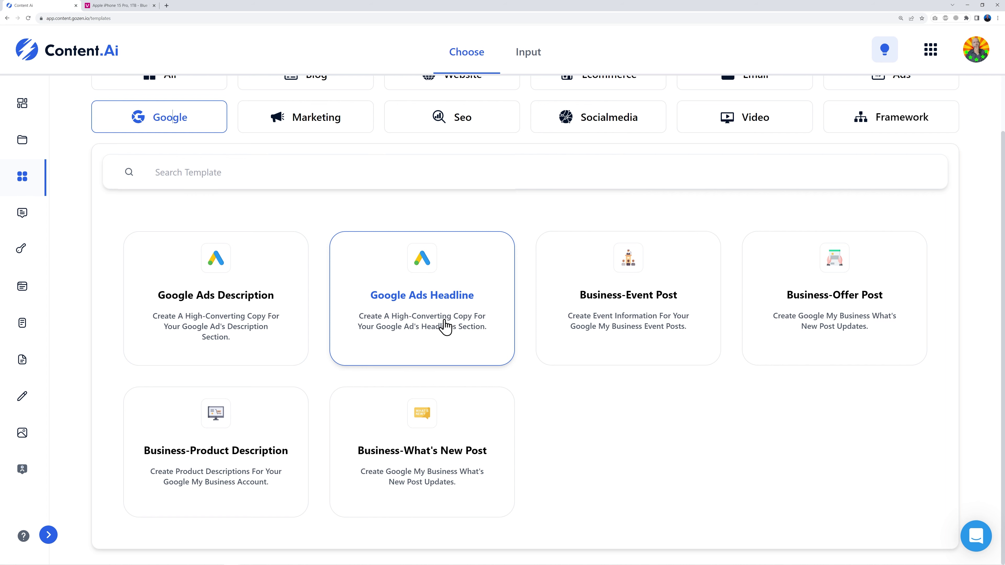
pyautogui.scroll(2, 581, 431)
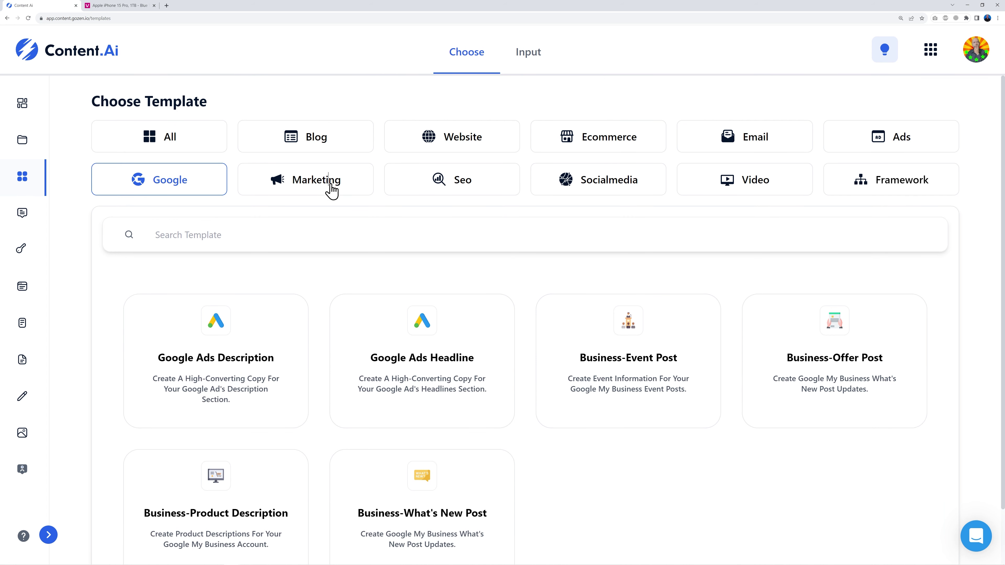
pyautogui.click(331, 190)
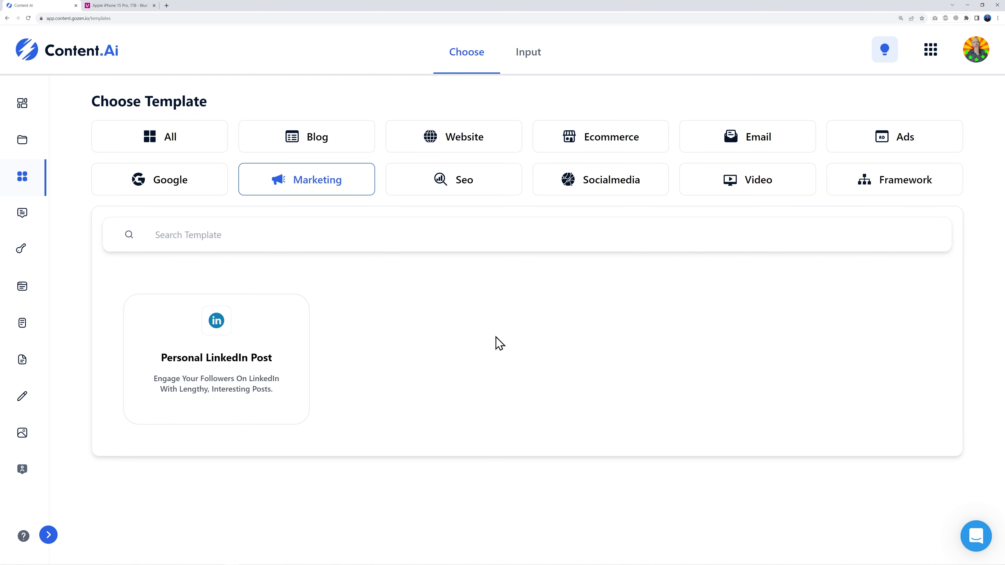
# Step: Browse the Socialmedia templates and start a Personal LinkedIn Post project
pyautogui.click(622, 183)
pyautogui.scroll(-3, 915, 381)
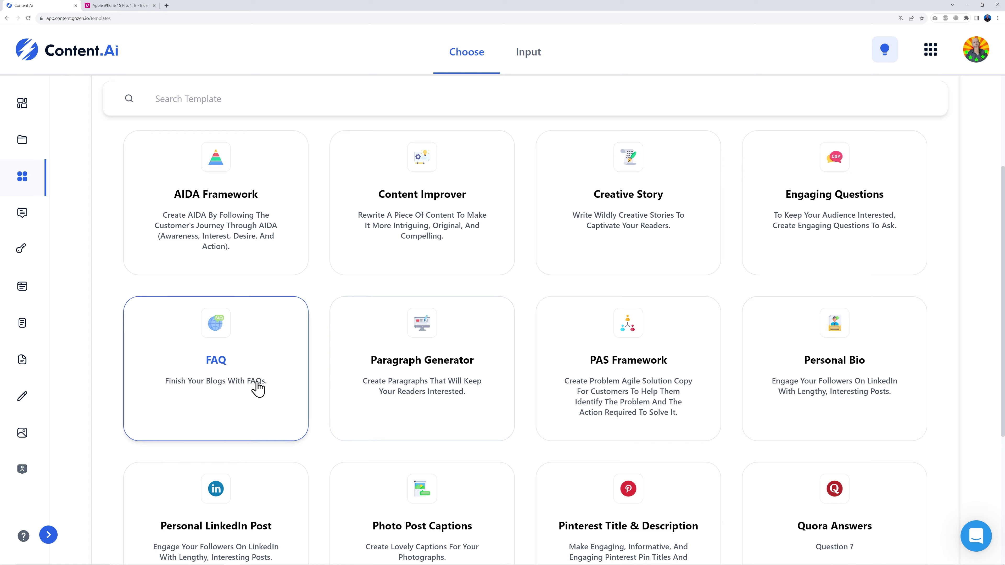
pyautogui.scroll(-2, 269, 396)
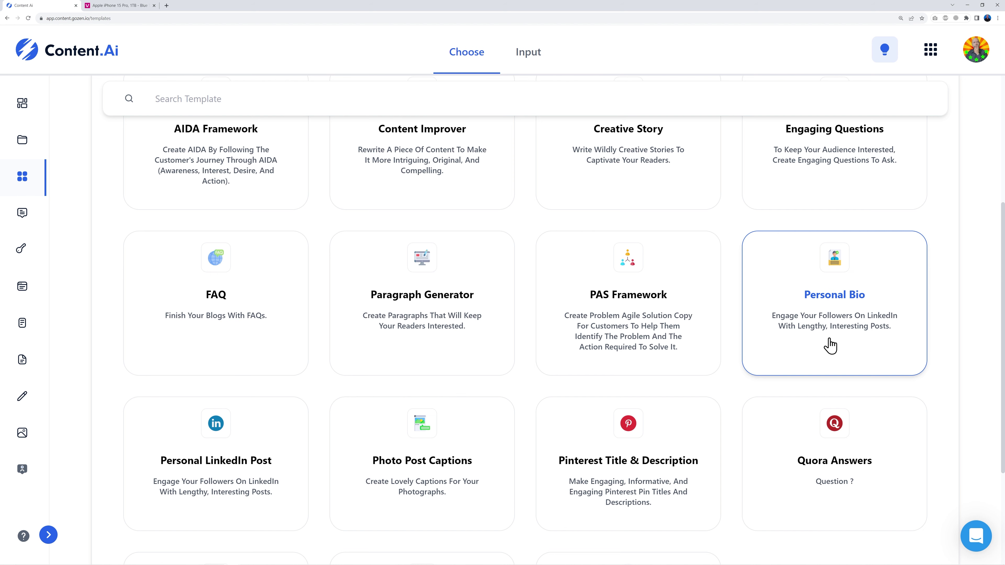
pyautogui.scroll(-2, 886, 342)
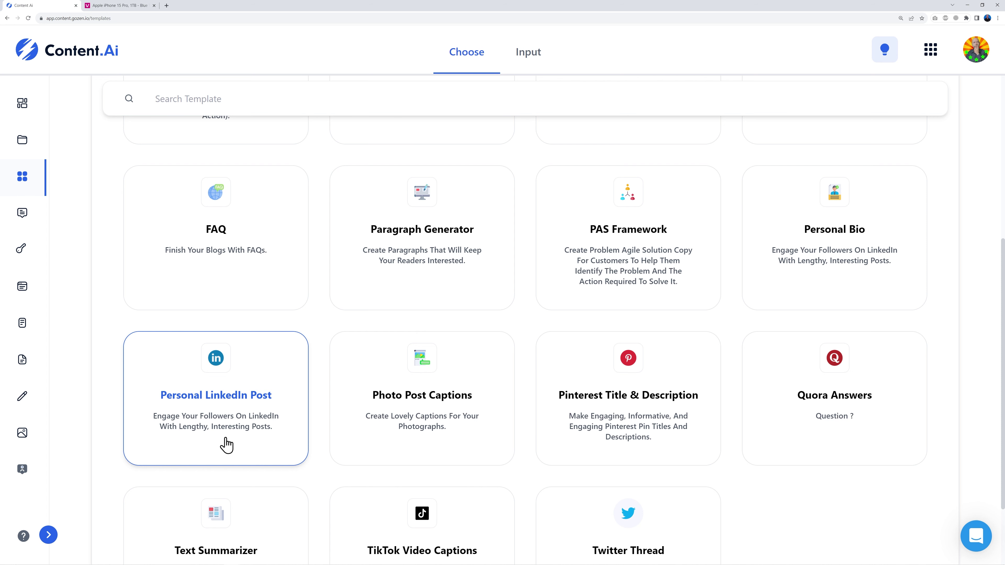
pyautogui.scroll(-2, 831, 402)
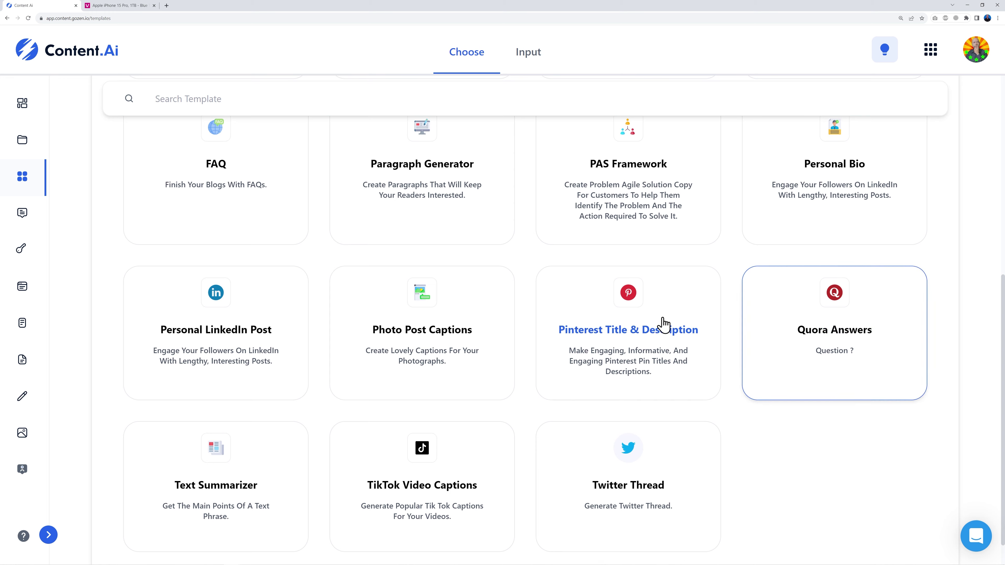
pyautogui.scroll(-1, 858, 328)
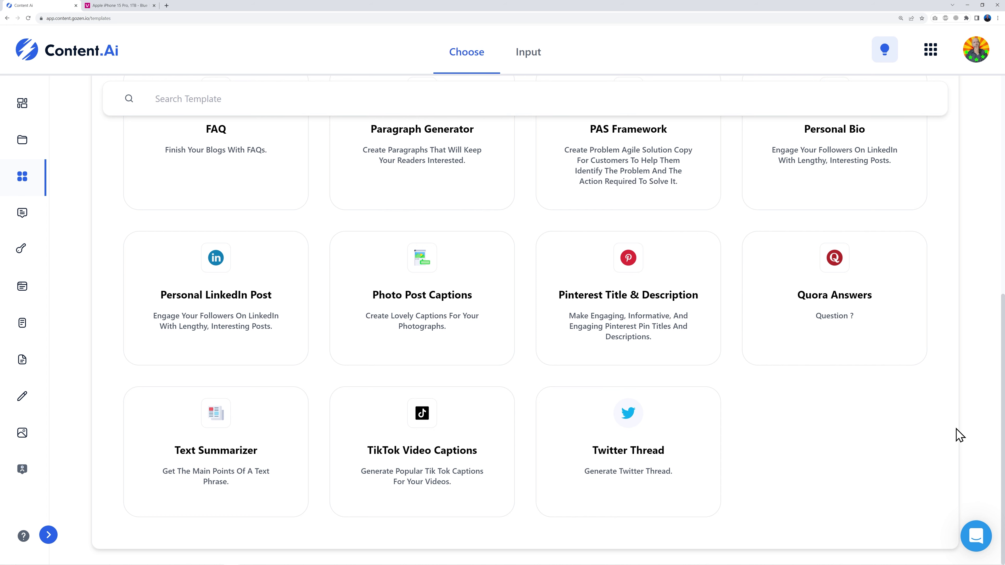
pyautogui.scroll(5, 959, 434)
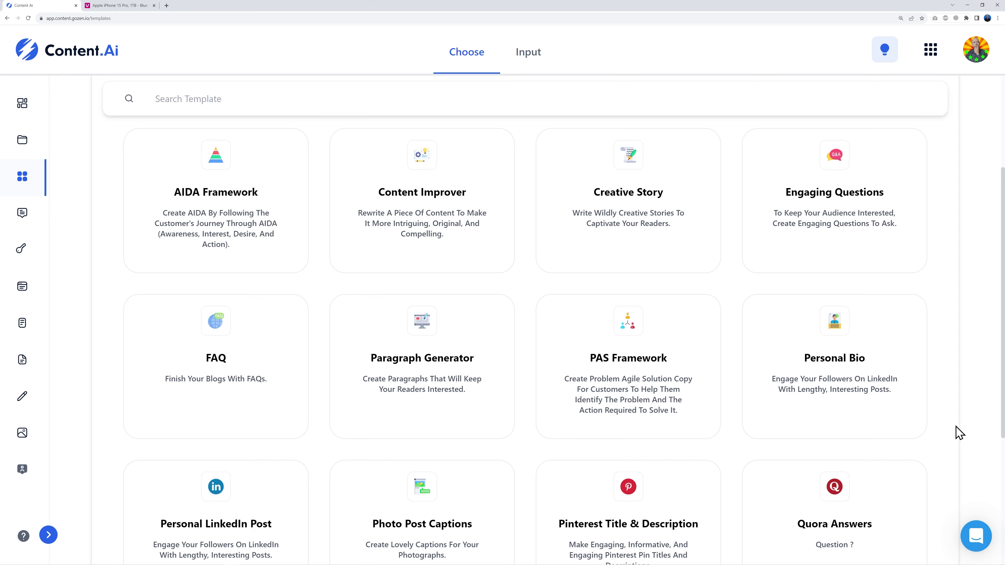
pyautogui.scroll(3, 933, 366)
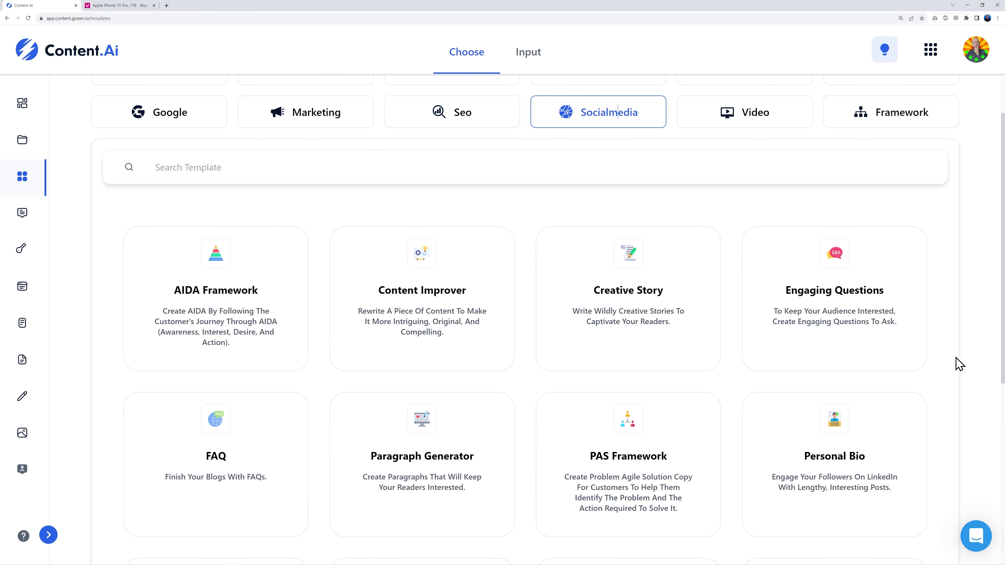
pyautogui.scroll(-8, 960, 364)
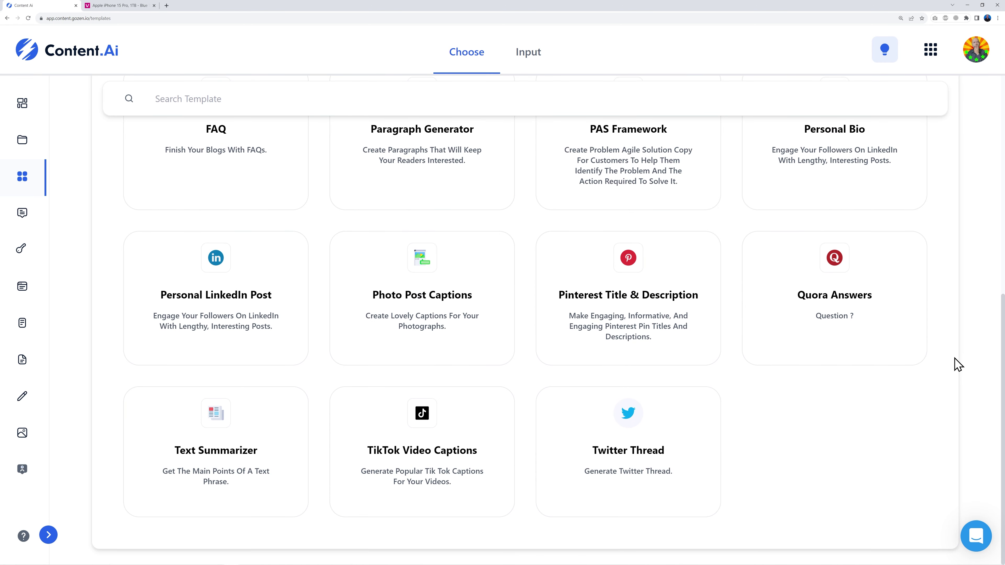
pyautogui.scroll(5, 958, 362)
pyautogui.scroll(-4, 953, 359)
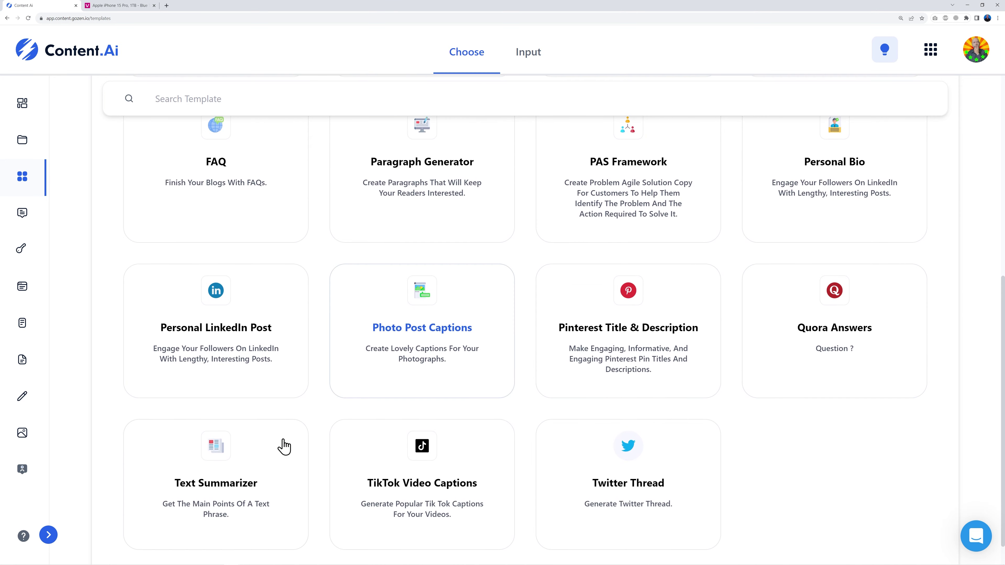
pyautogui.click(230, 337)
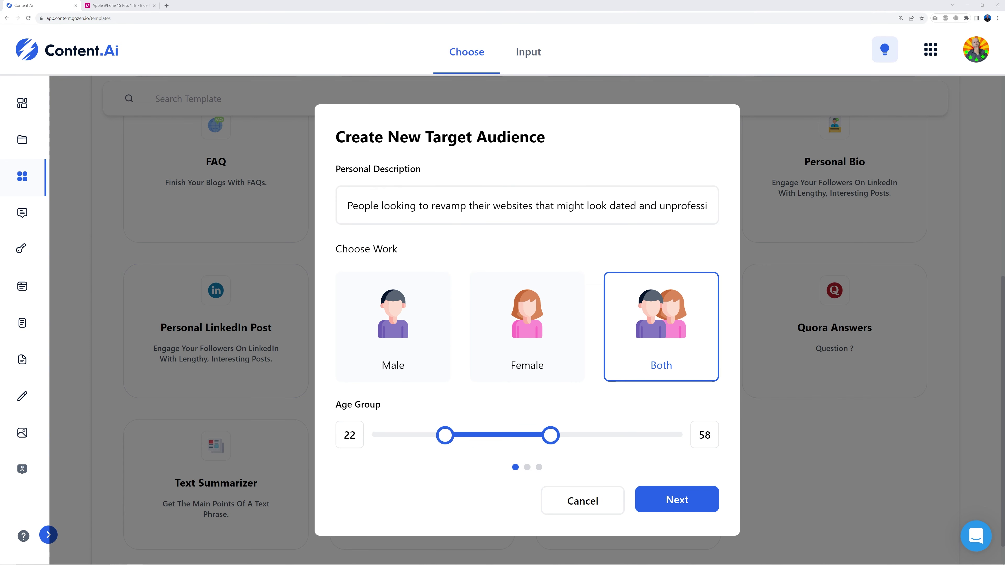
# Step: Paste the LinkedIn connections audience description and cap the maximum age at 55
pyautogui.click(612, 206)
pyautogui.write('Any of my LinkedIn Connections reading this post')
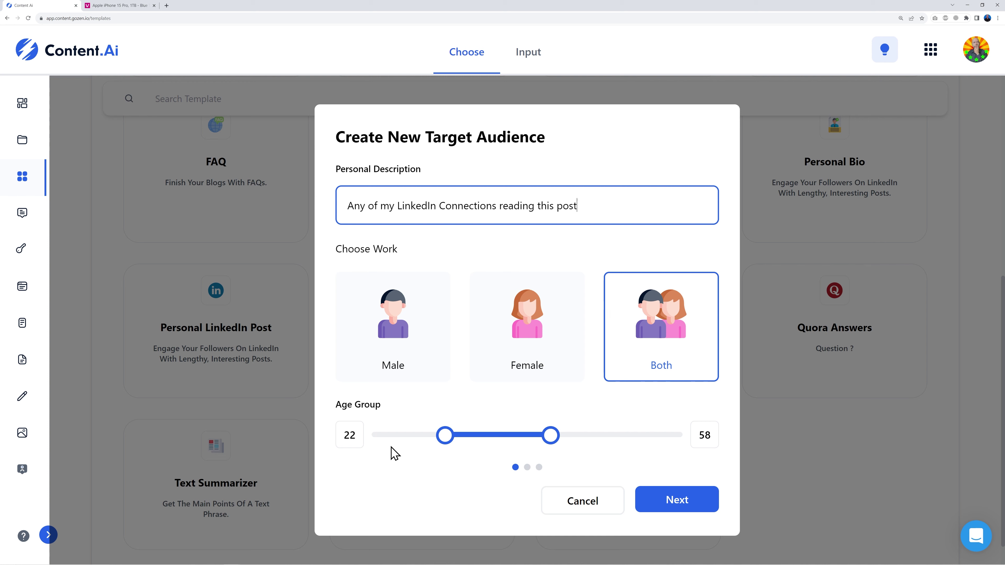
pyautogui.moveTo(550, 435); pyautogui.dragTo(541, 440)
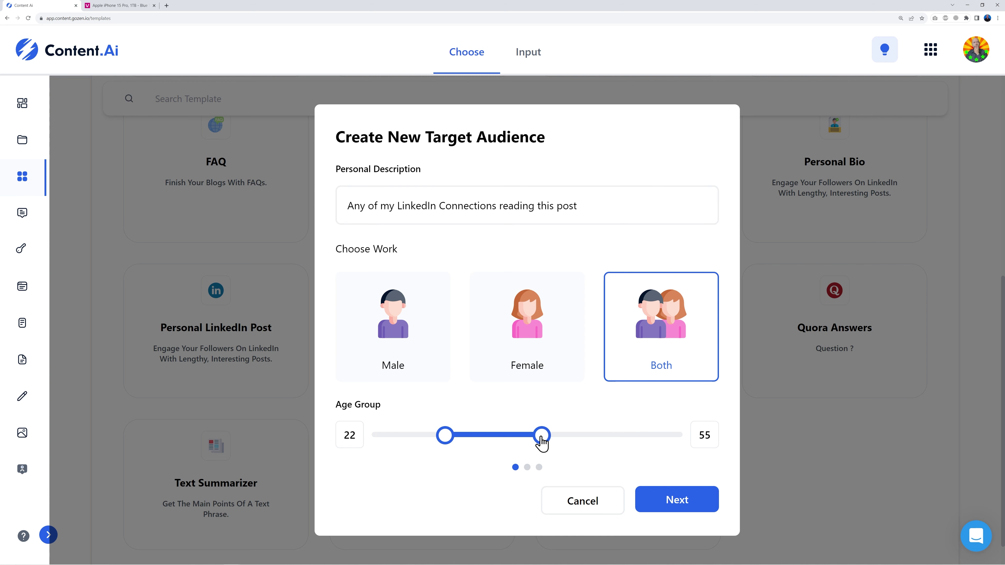
# Step: Keep My workspace and the suggested name to create the Personal LinkedIn Post project
pyautogui.click(677, 505)
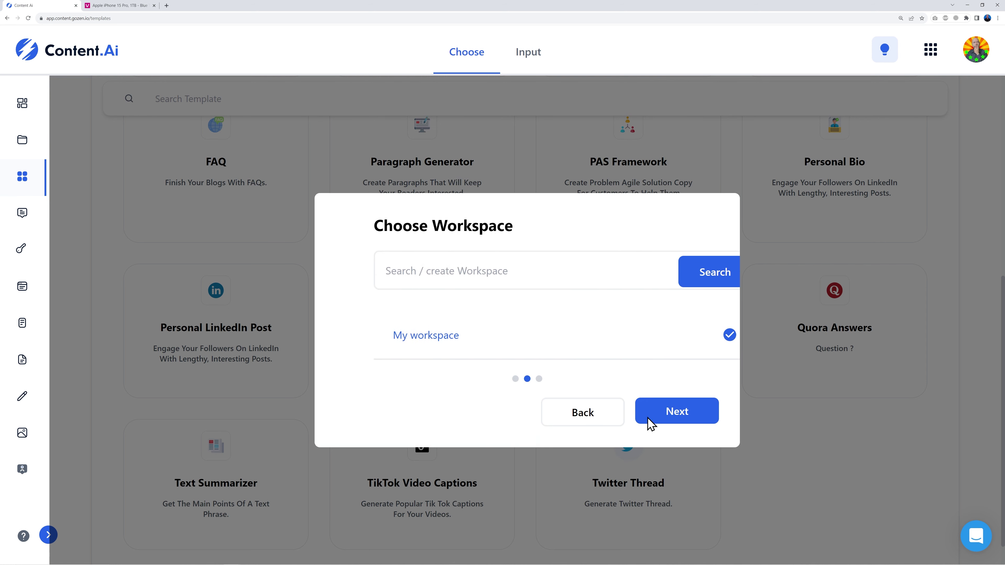
pyautogui.click(692, 416)
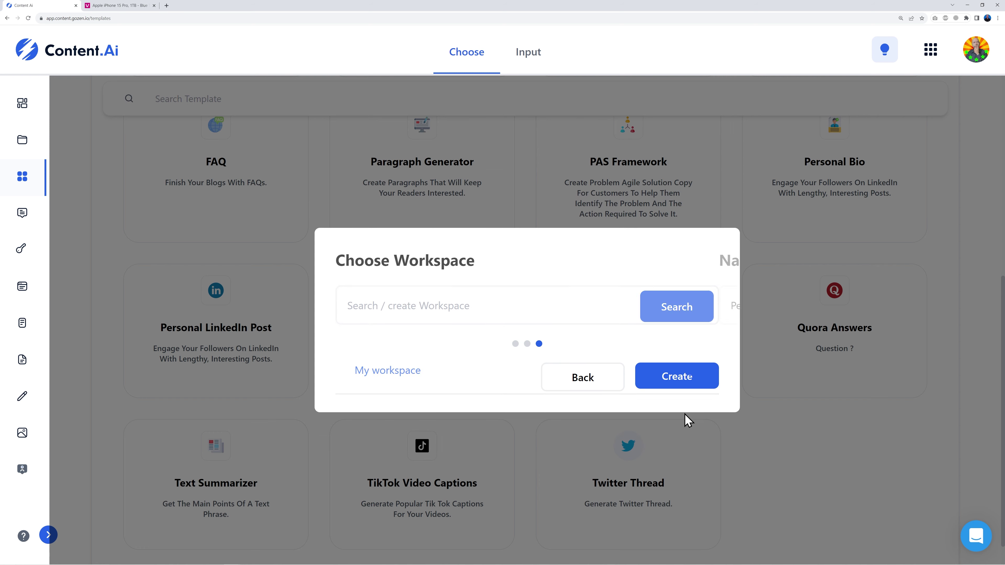
pyautogui.click(677, 381)
pyautogui.click(161, 193)
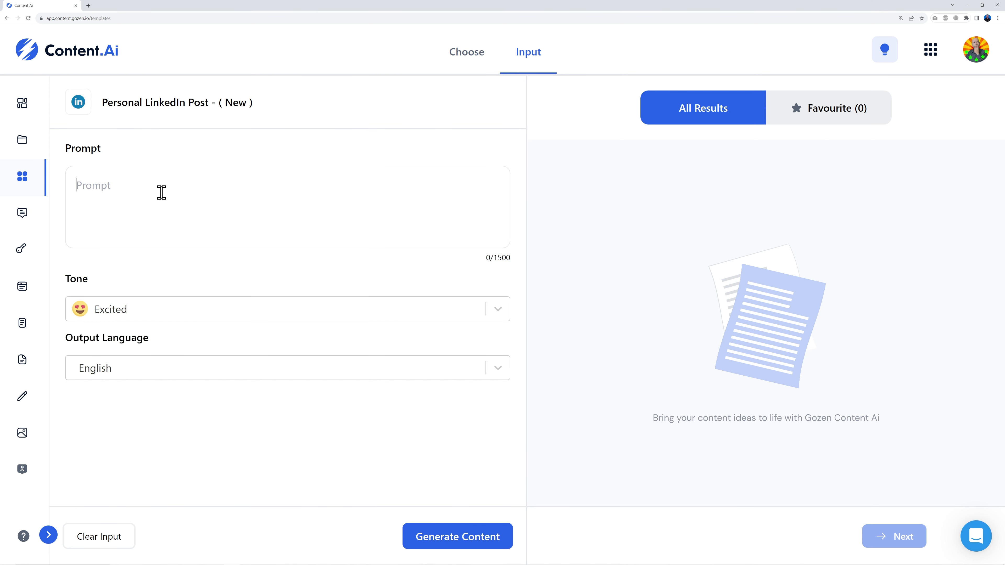
# Step: Generate a Professional-toned LinkedIn post on web designers' client challenges from the pasted prompt
pyautogui.write('Write a post that covers the main challenges web designers face on a frequent basis with their clients and/or potential clients.')
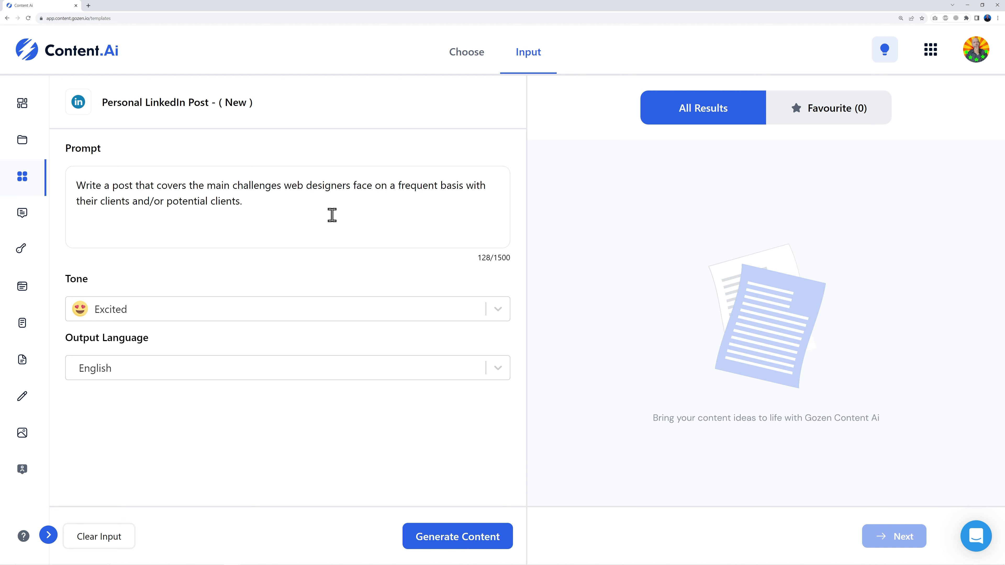
pyautogui.click(498, 309)
pyautogui.click(388, 233)
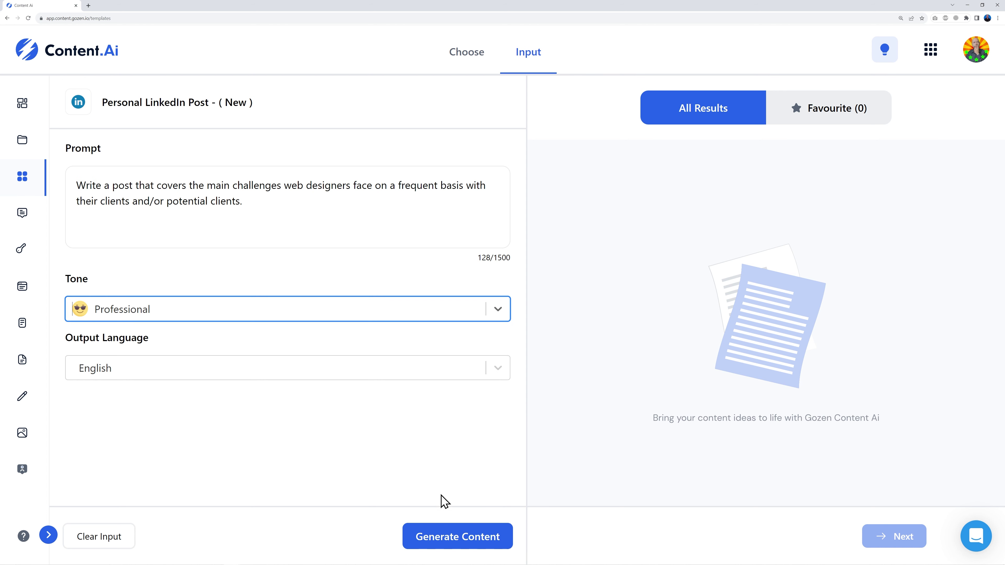
pyautogui.click(457, 538)
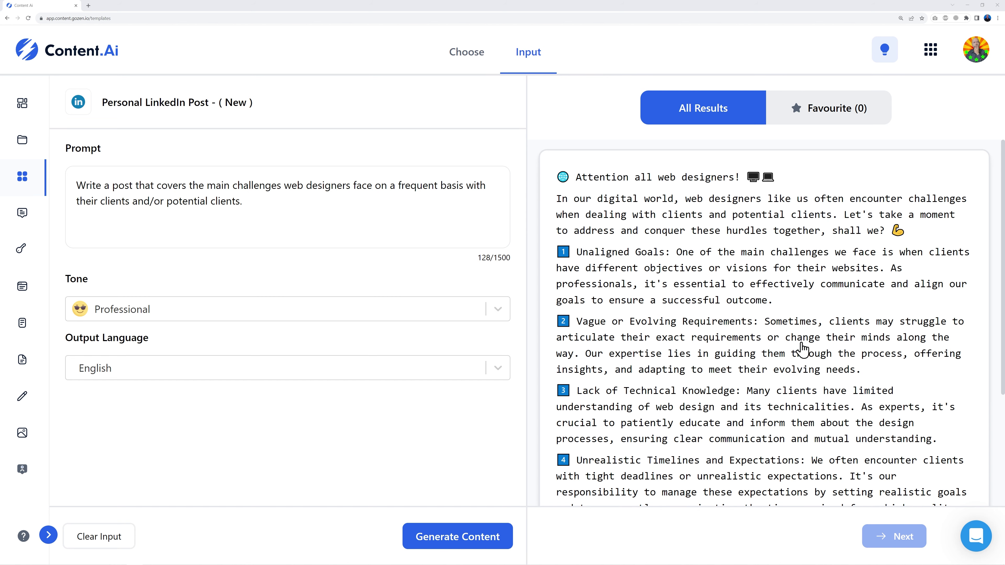
# Step: Review the generated web designers post down to its hashtags and copy it to the clipboard
pyautogui.scroll(-6, 807, 351)
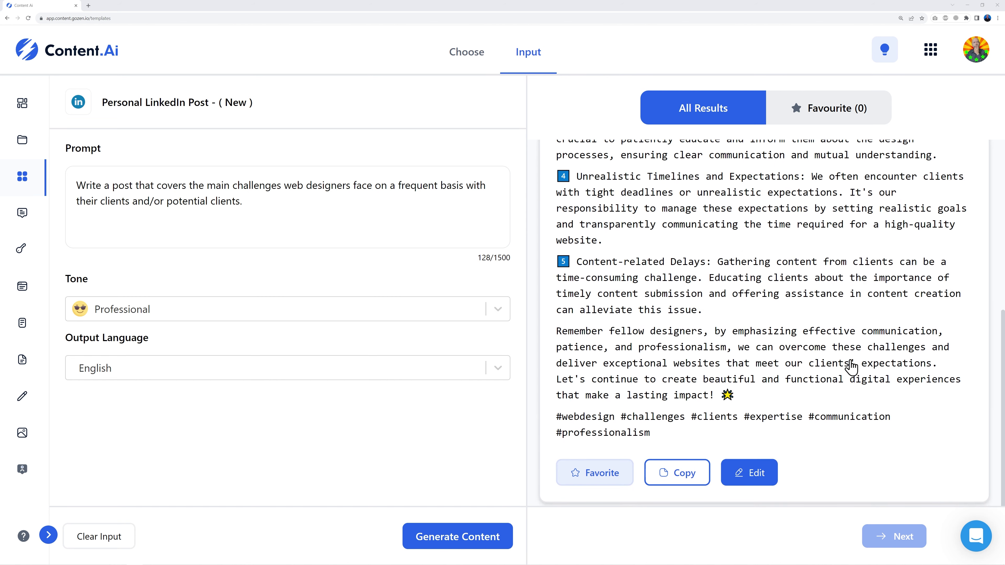
pyautogui.scroll(6, 851, 366)
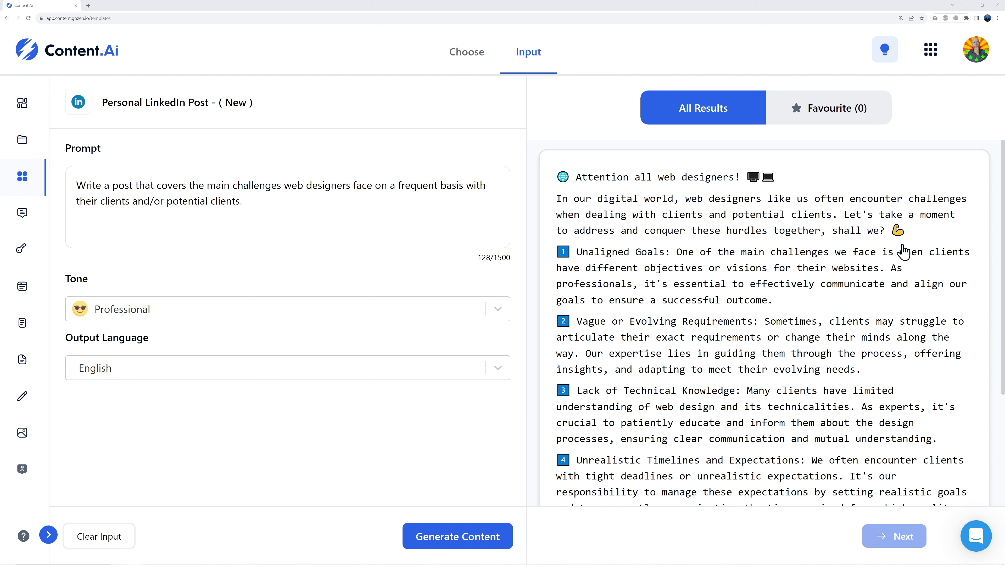
pyautogui.scroll(-6, 681, 334)
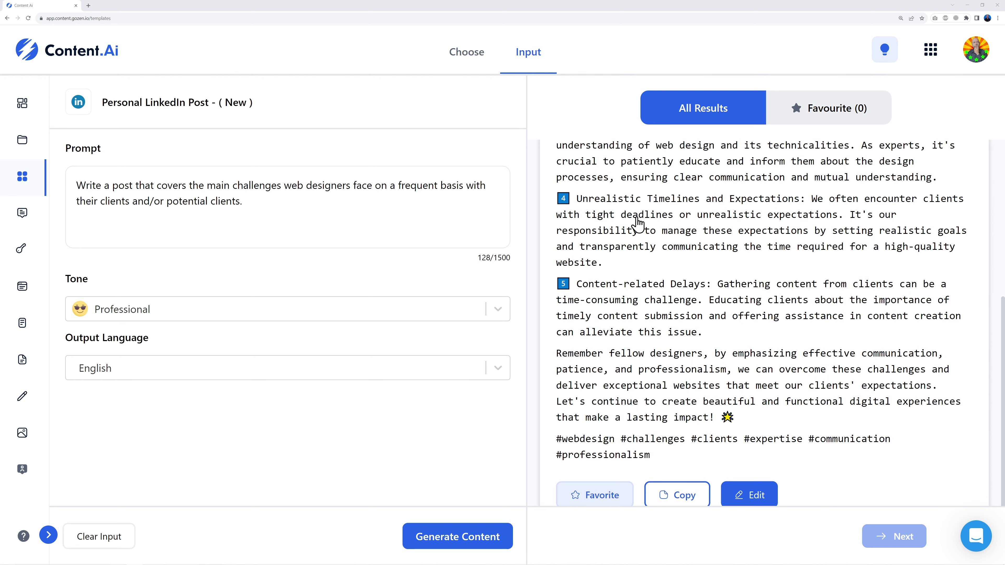
pyautogui.scroll(-1, 838, 350)
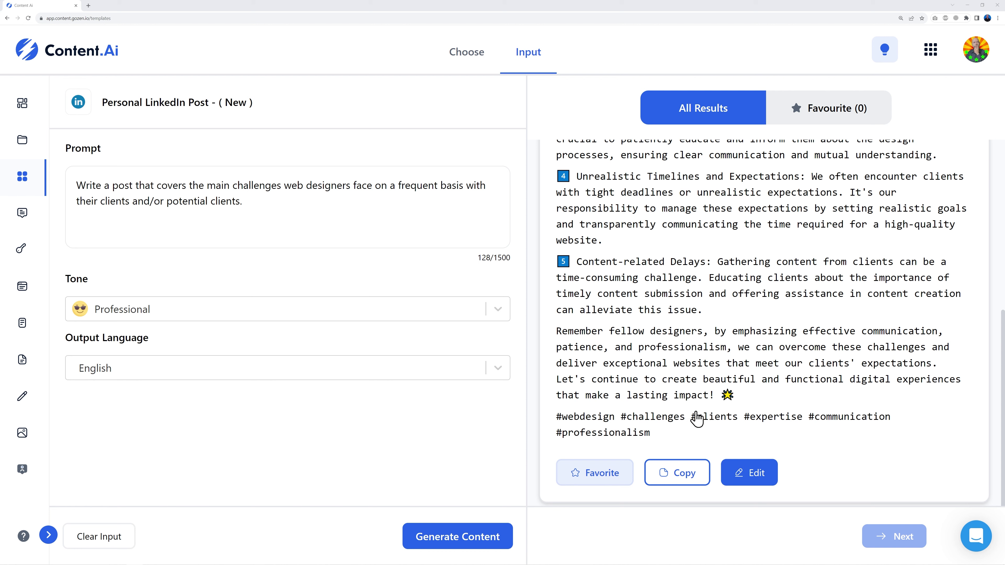
pyautogui.click(684, 478)
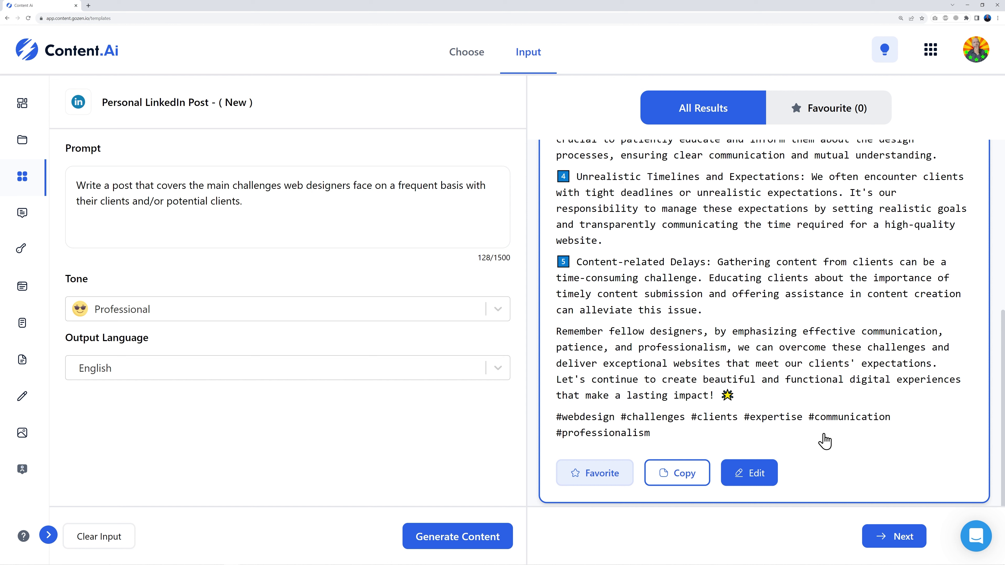
# Step: Return to the template gallery and filter it to SEO, then to Video templates
pyautogui.click(466, 55)
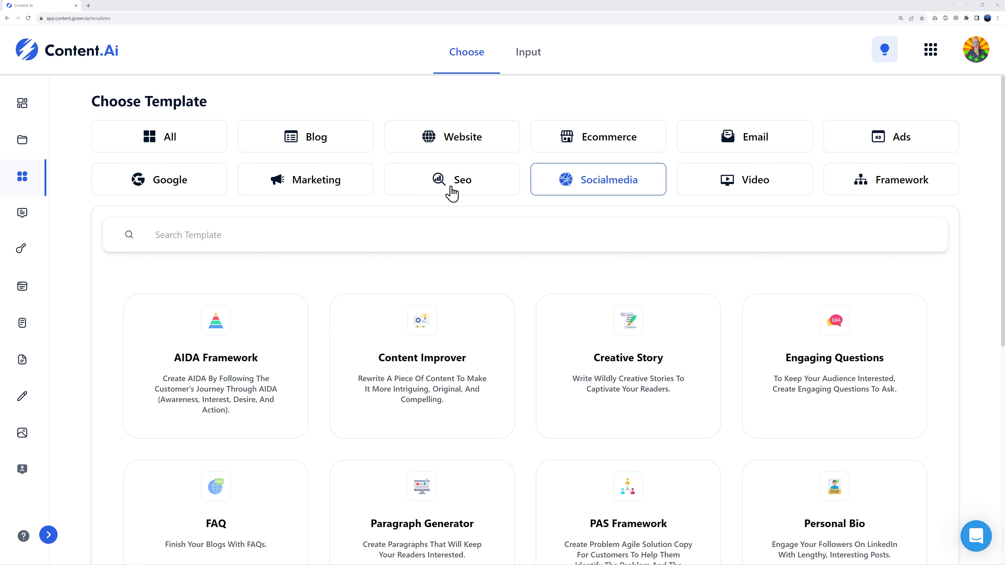
pyautogui.click(462, 187)
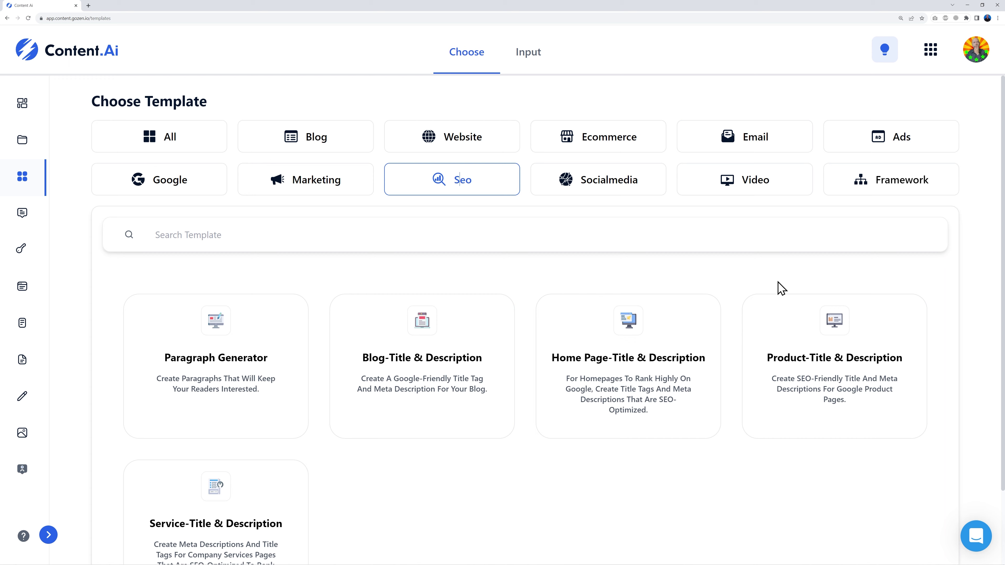
pyautogui.scroll(-2, 621, 277)
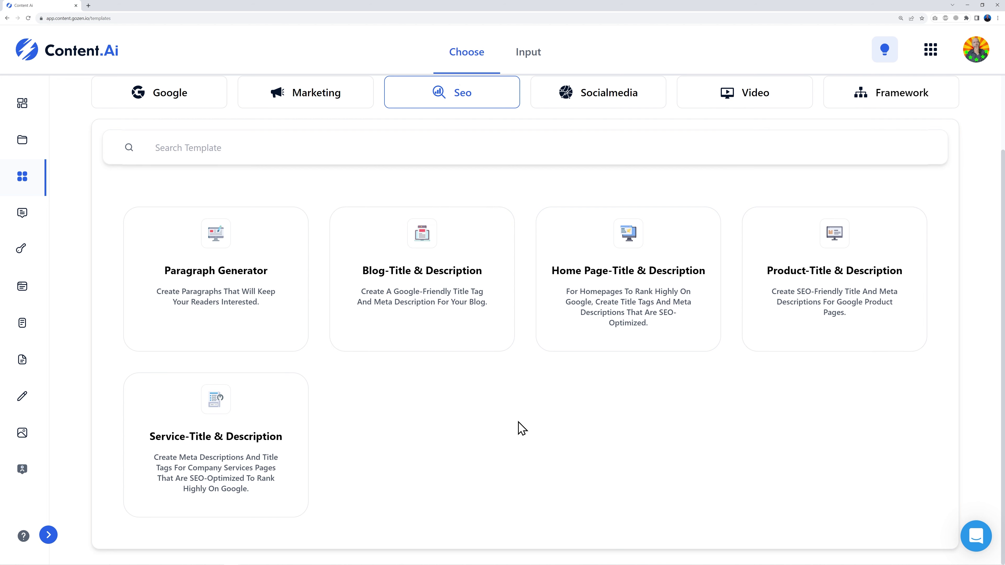
pyautogui.scroll(2, 522, 429)
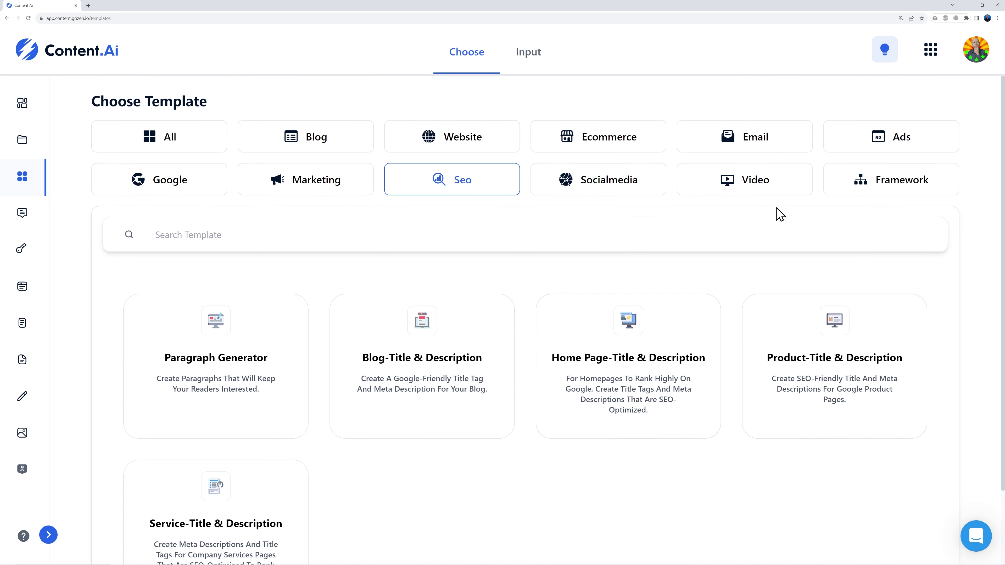
pyautogui.click(750, 193)
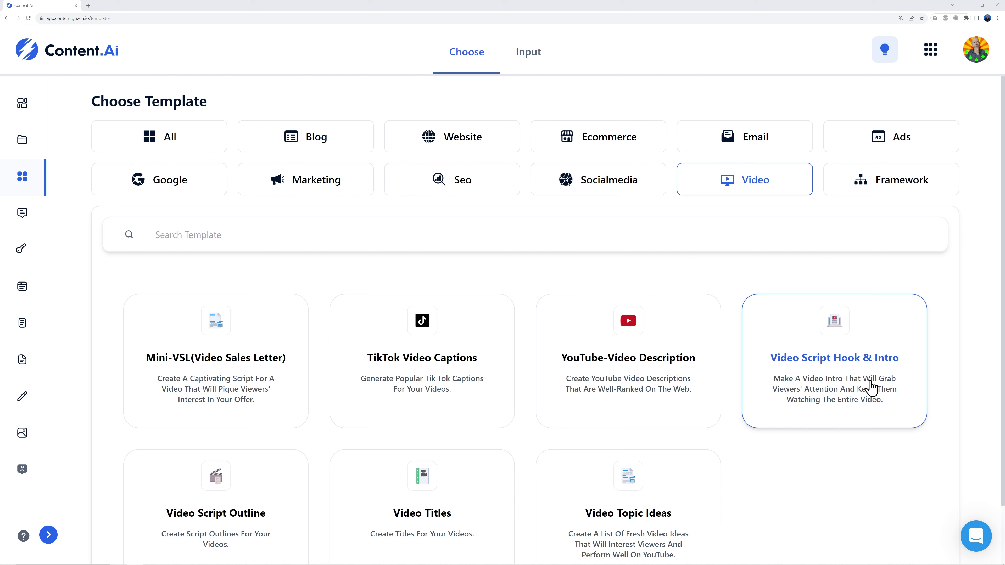
# Step: Create a Video Script Hook & Intro project in My workspace targeting viewers aged 17–65
pyautogui.click(853, 369)
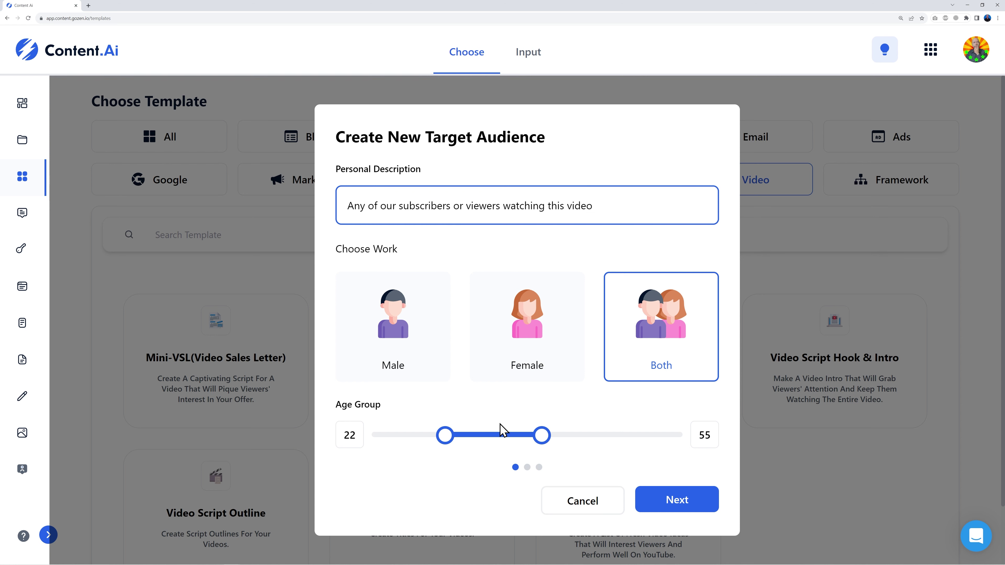
pyautogui.moveTo(446, 437); pyautogui.dragTo(429, 437)
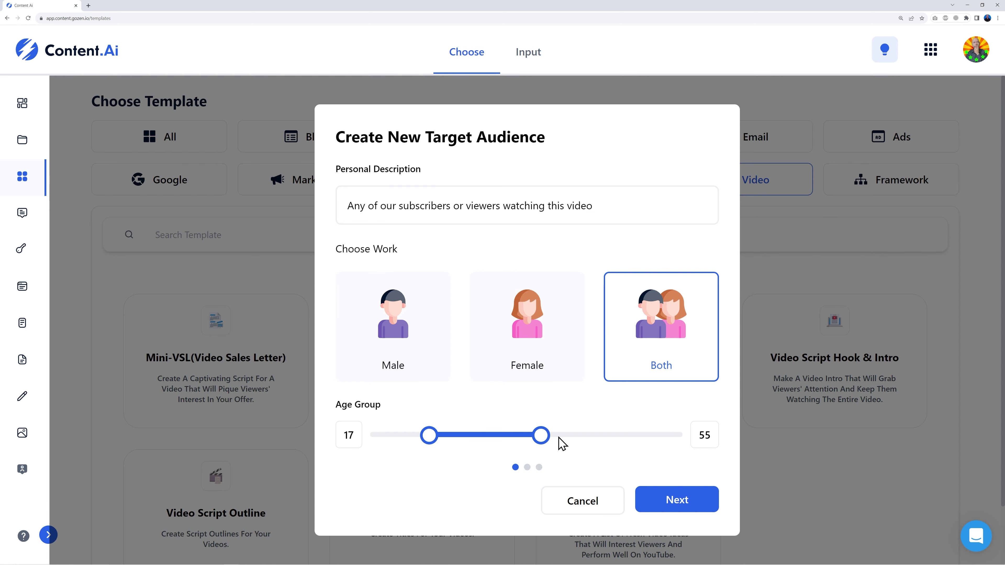
pyautogui.moveTo(541, 436); pyautogui.dragTo(572, 435)
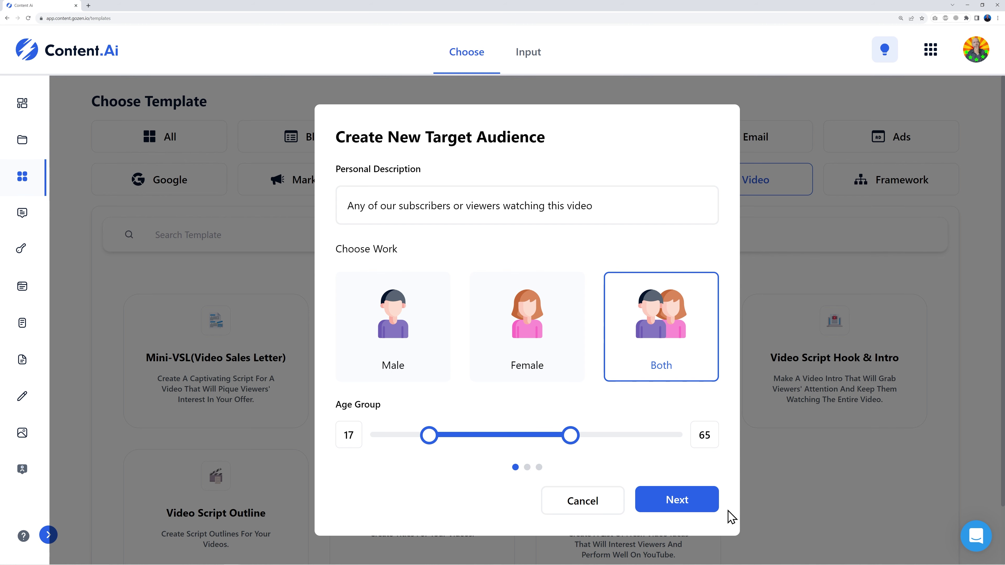
pyautogui.click(681, 502)
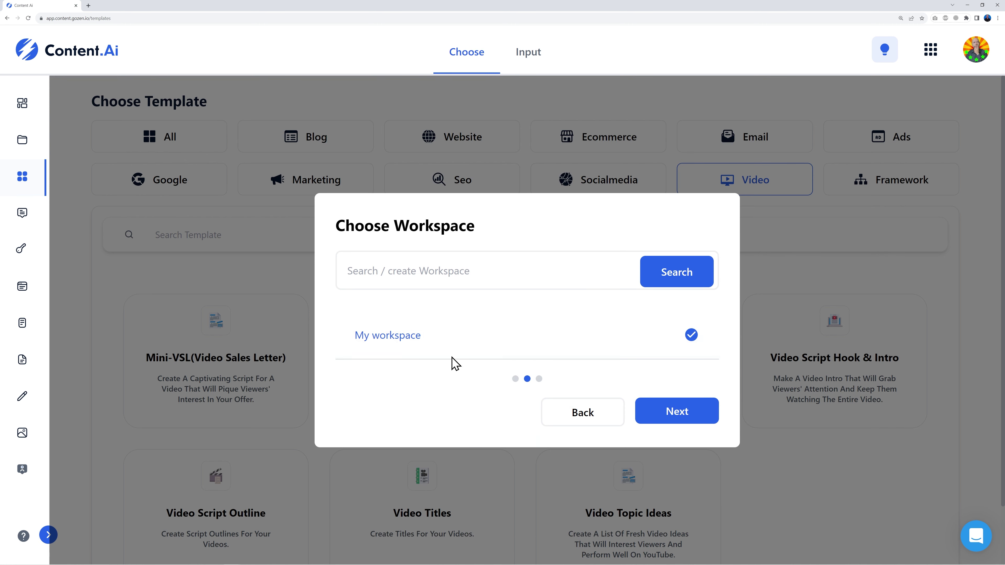
pyautogui.click(675, 418)
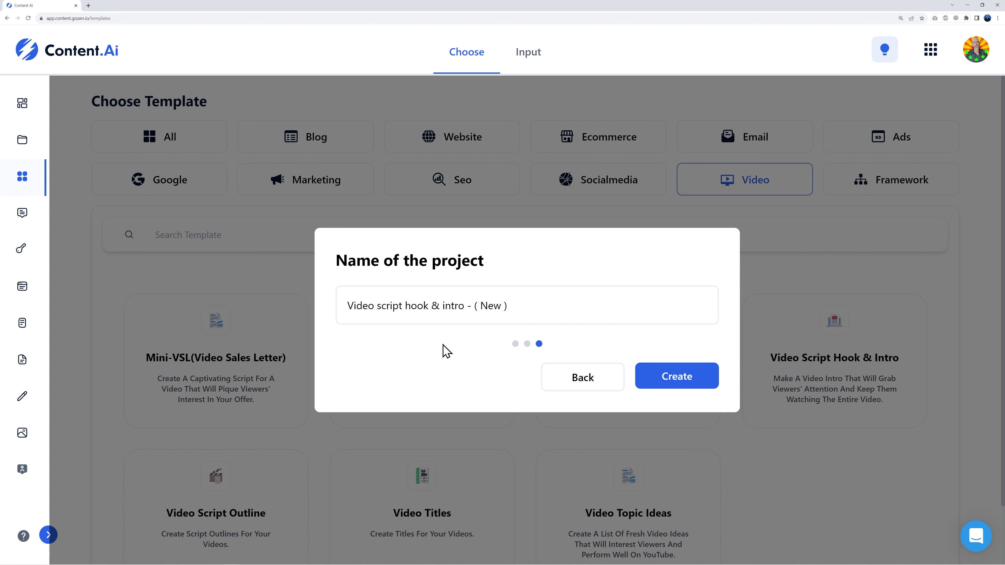
pyautogui.click(688, 385)
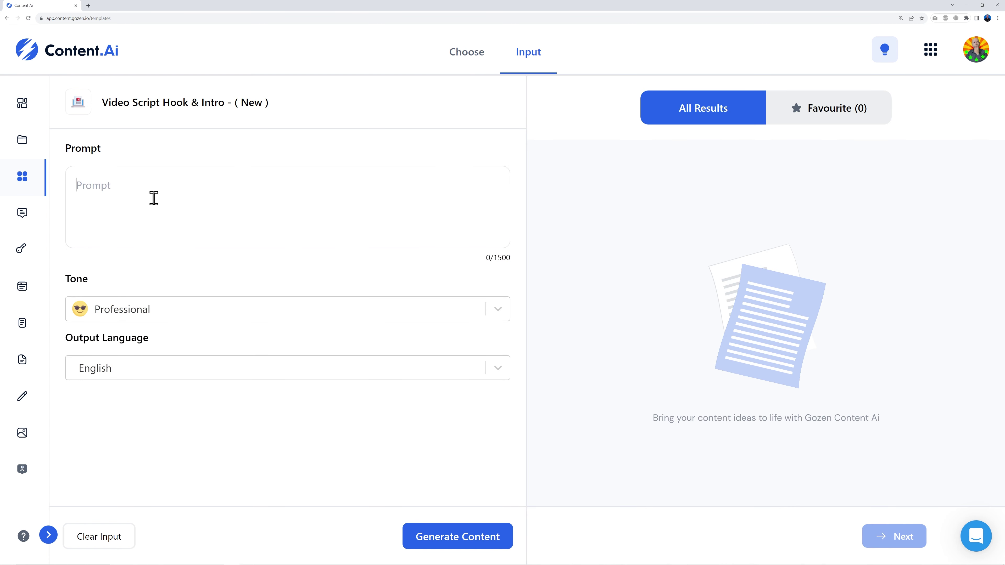
# Step: Paste the content.ai by GoZen YouTube hook prompt, set tone to Excited, and generate it
pyautogui.hotkey('ctrl', 'v')
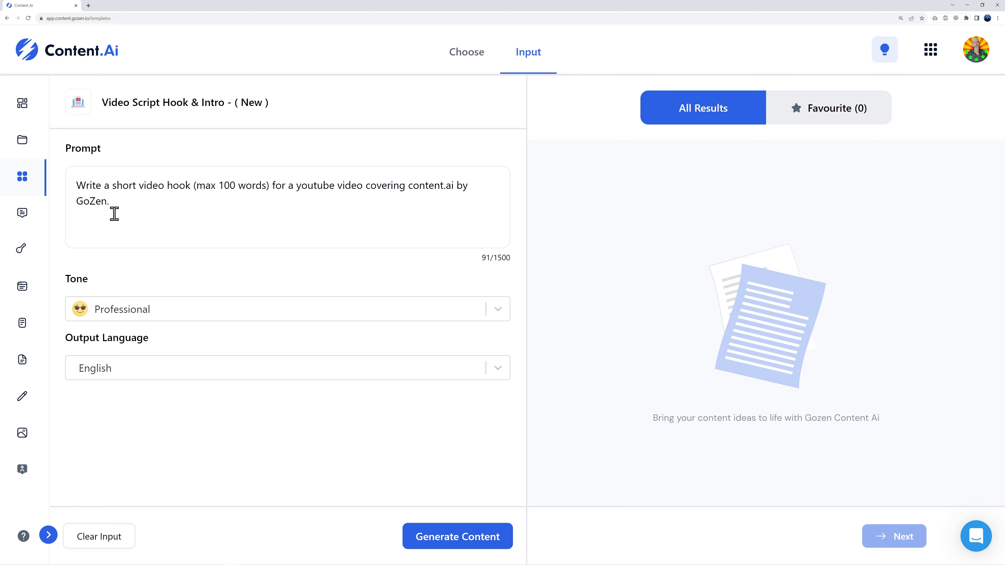
pyautogui.click(497, 309)
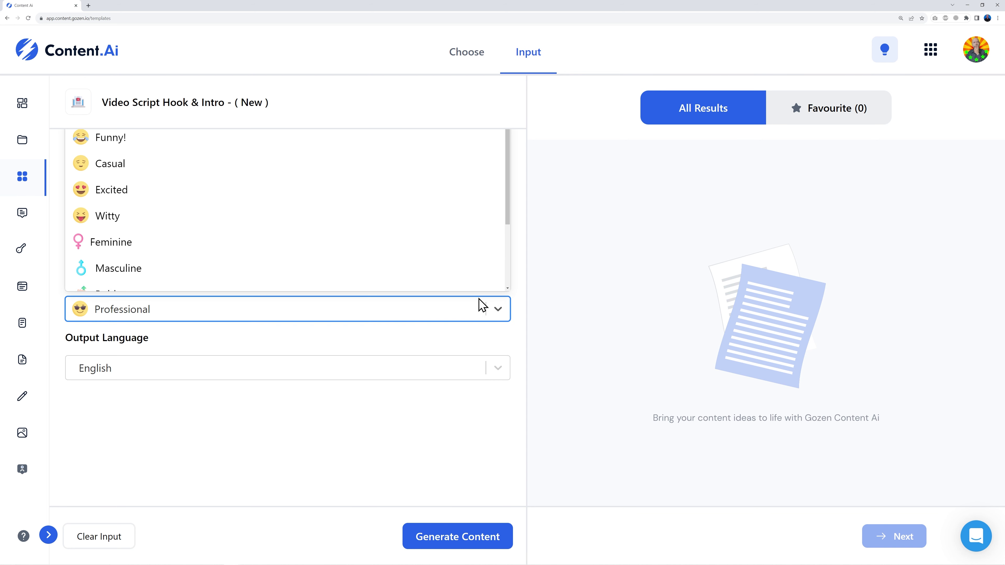
pyautogui.click(153, 197)
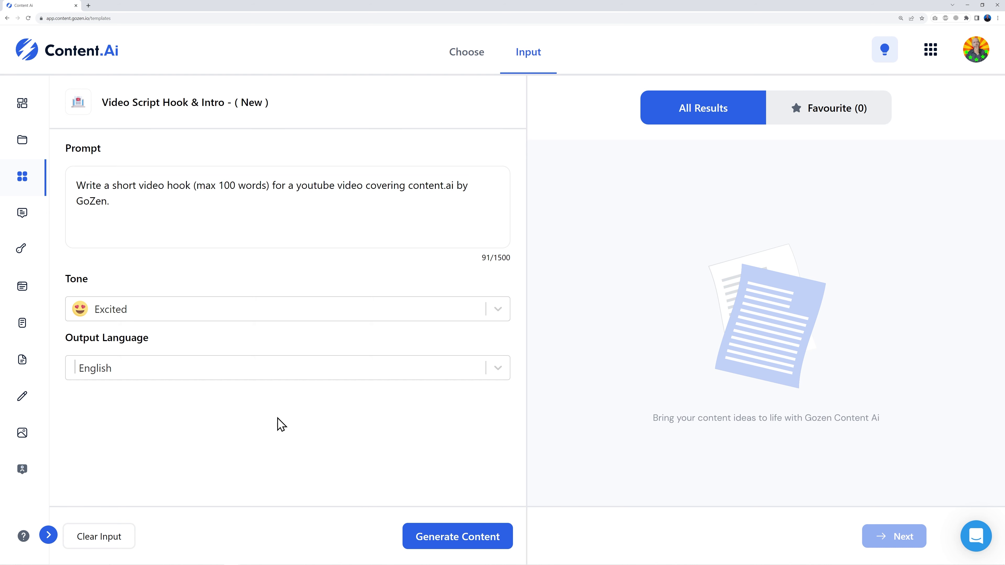
pyautogui.click(455, 537)
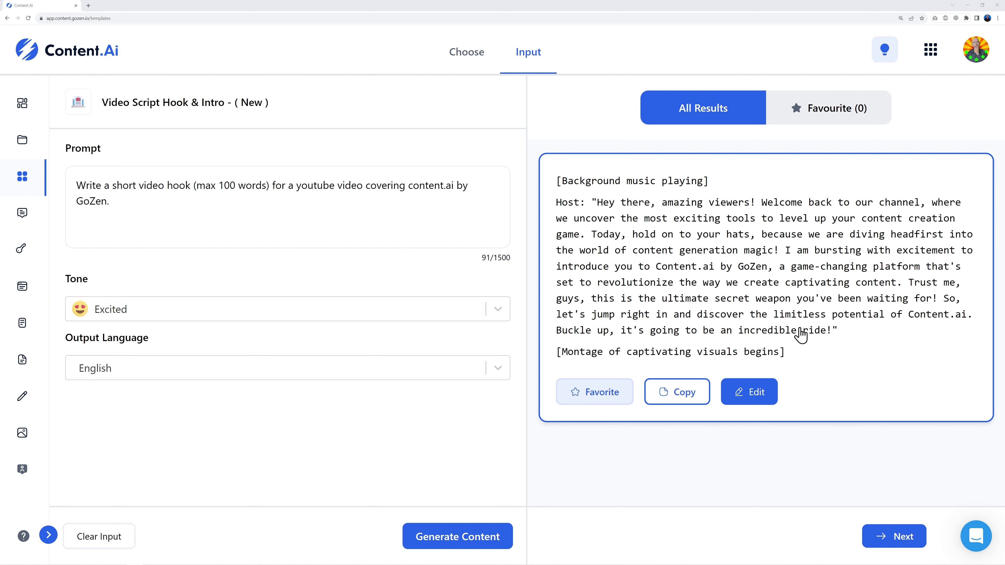
# Step: Edit the generated hook and delete the sentence starting 'Welcome back to our channel'
pyautogui.click(759, 393)
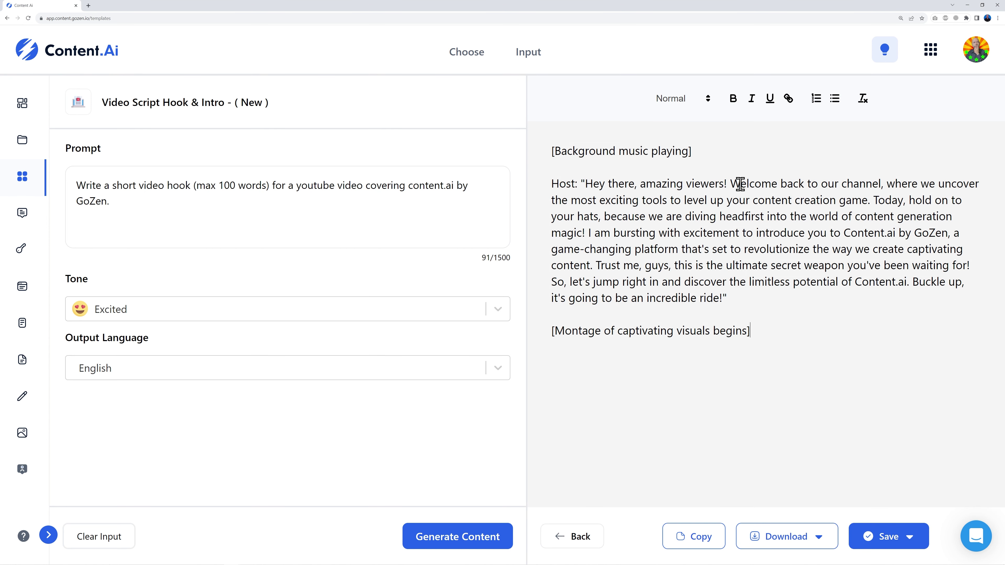
pyautogui.moveTo(731, 183); pyautogui.dragTo(865, 200)
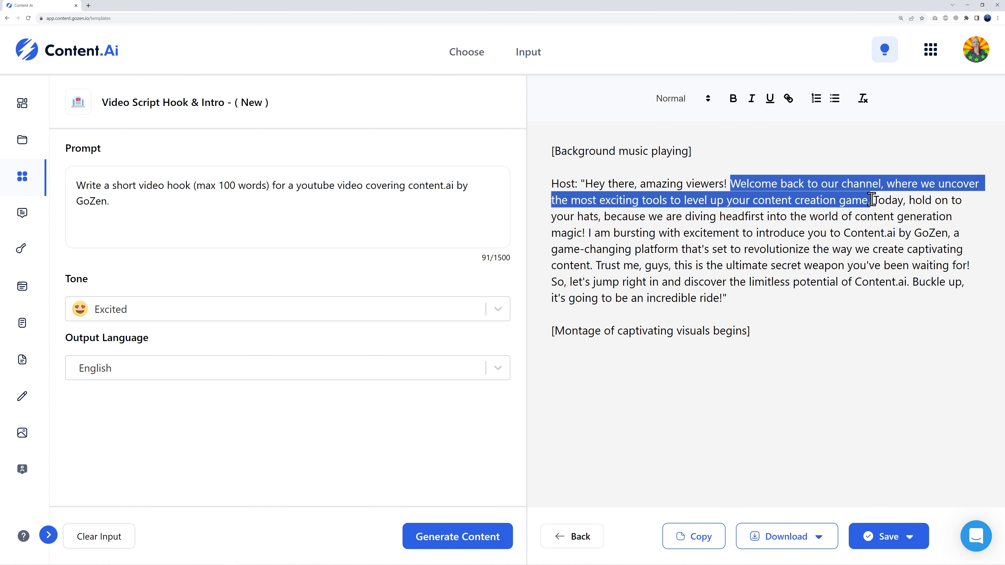
pyautogui.press('BackSpace')
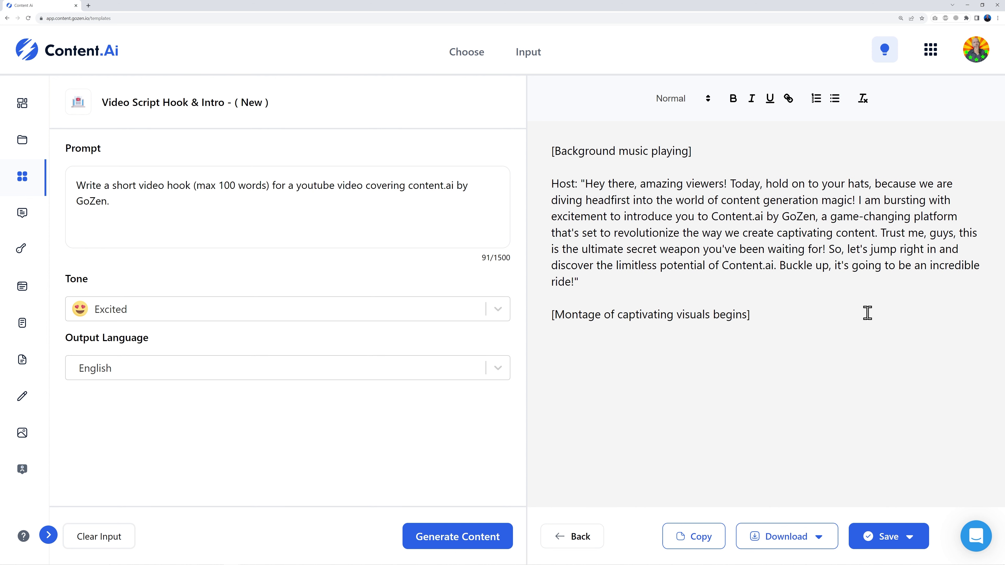
pyautogui.click(833, 333)
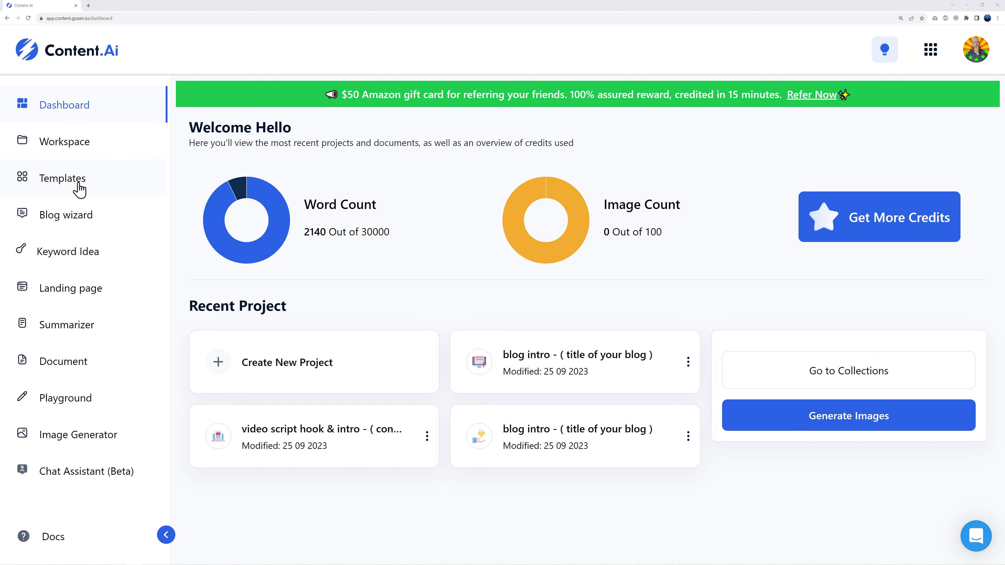
# Step: Open the Blog wizard from the left sidebar
pyautogui.click(80, 224)
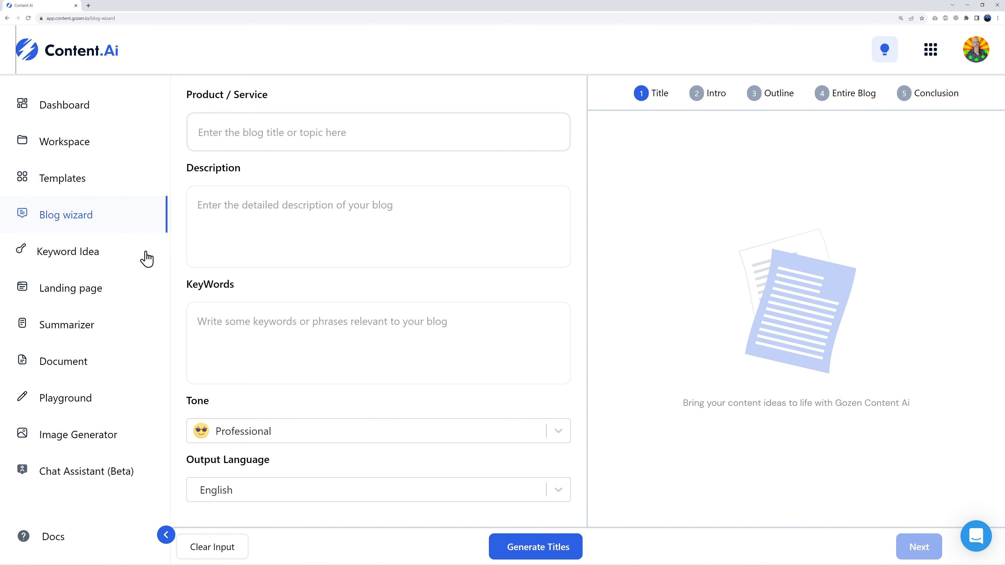
# Step: Enter 'WordPress website' in Keyword Idea with United States as the country
pyautogui.click(93, 260)
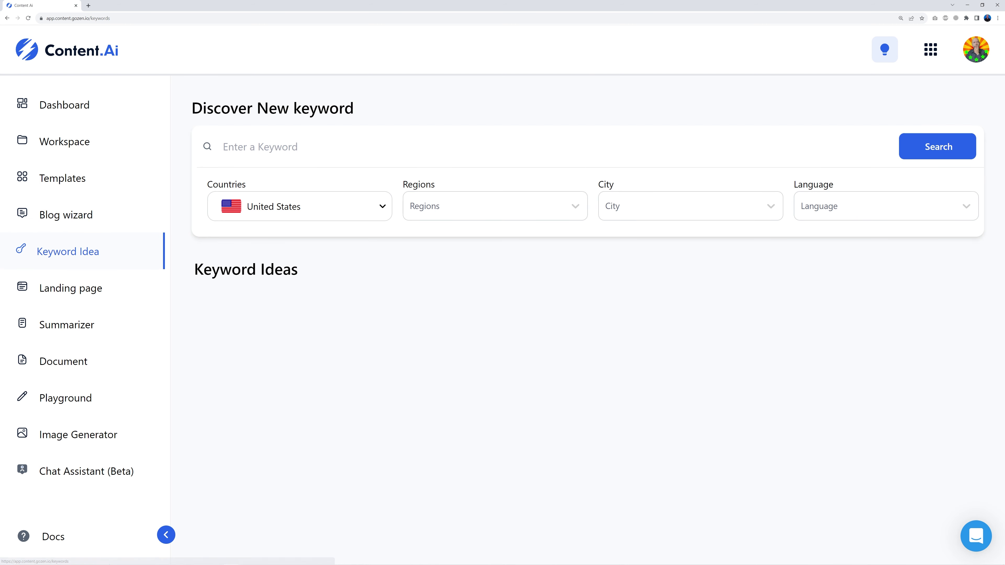
pyautogui.click(285, 152)
pyautogui.write('WordPress website')
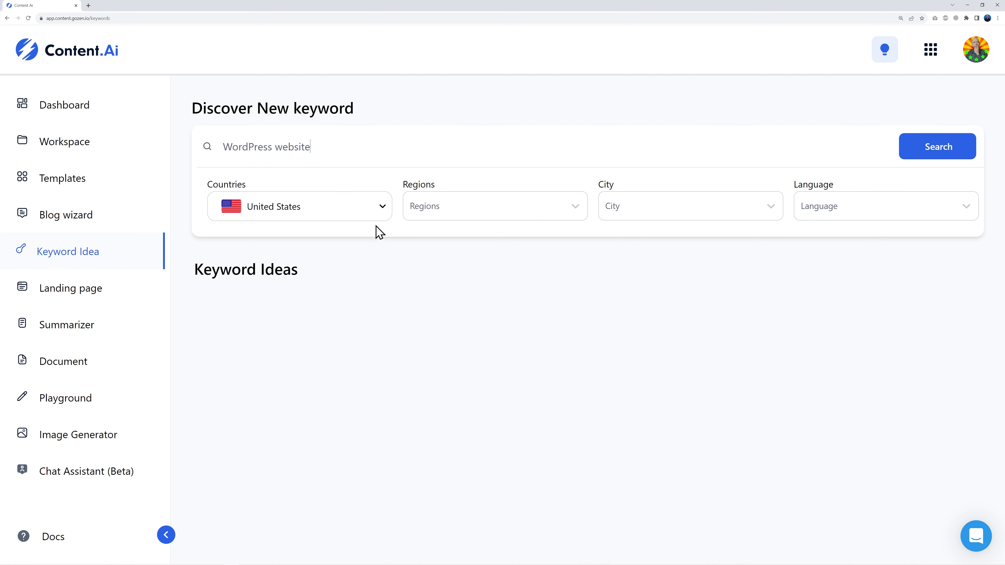
pyautogui.click(386, 207)
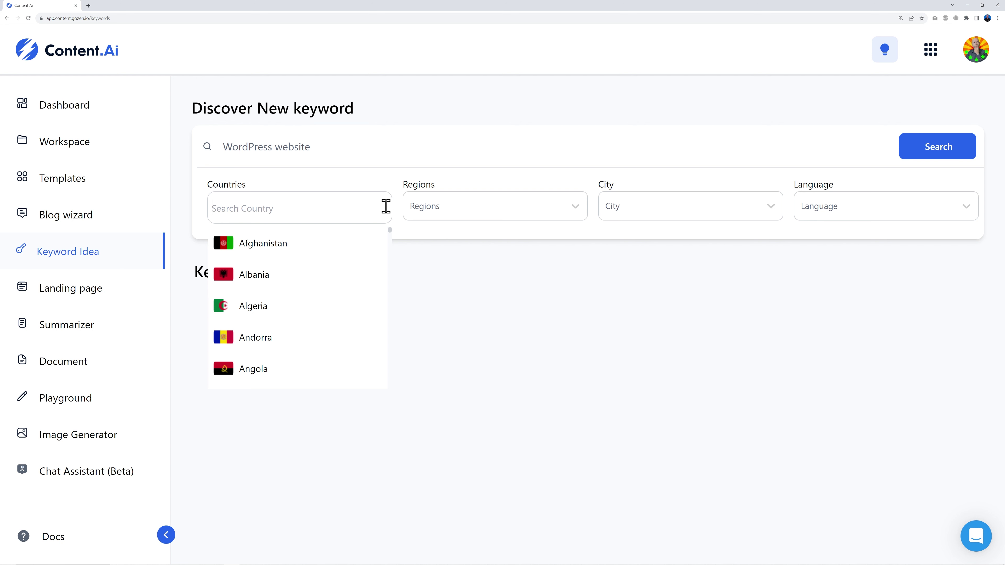
pyautogui.click(420, 337)
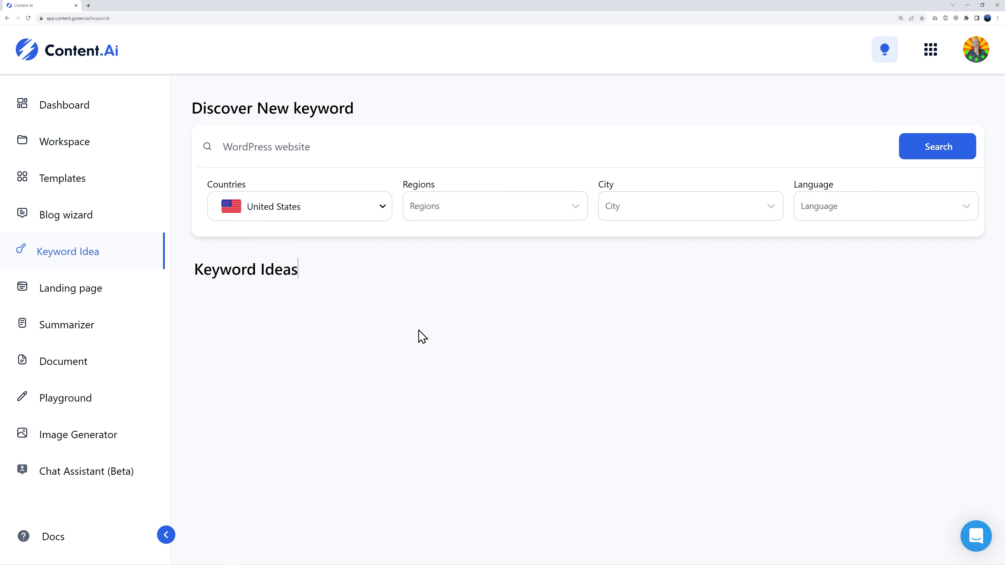
pyautogui.click(575, 209)
pyautogui.click(574, 209)
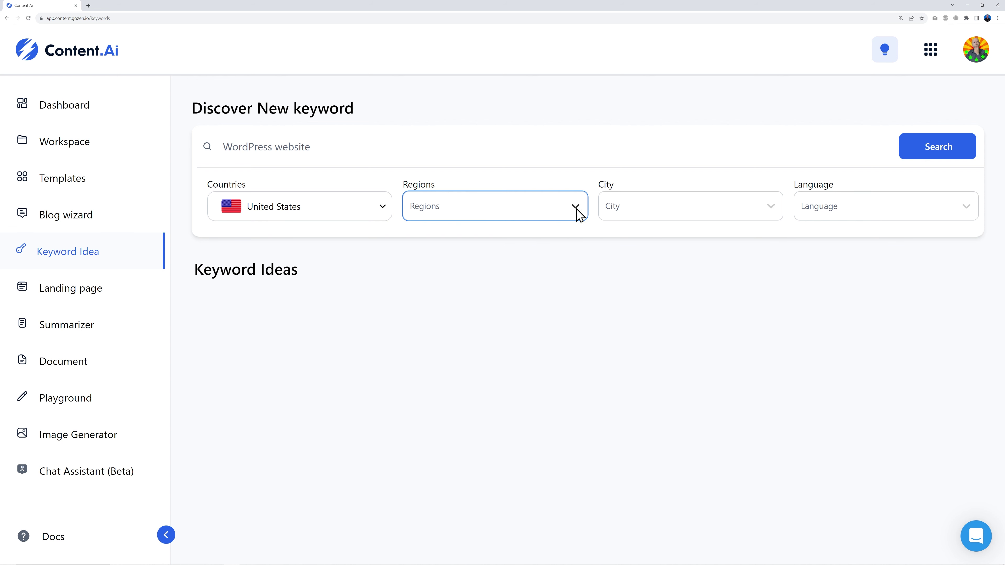
pyautogui.click(772, 208)
pyautogui.click(772, 212)
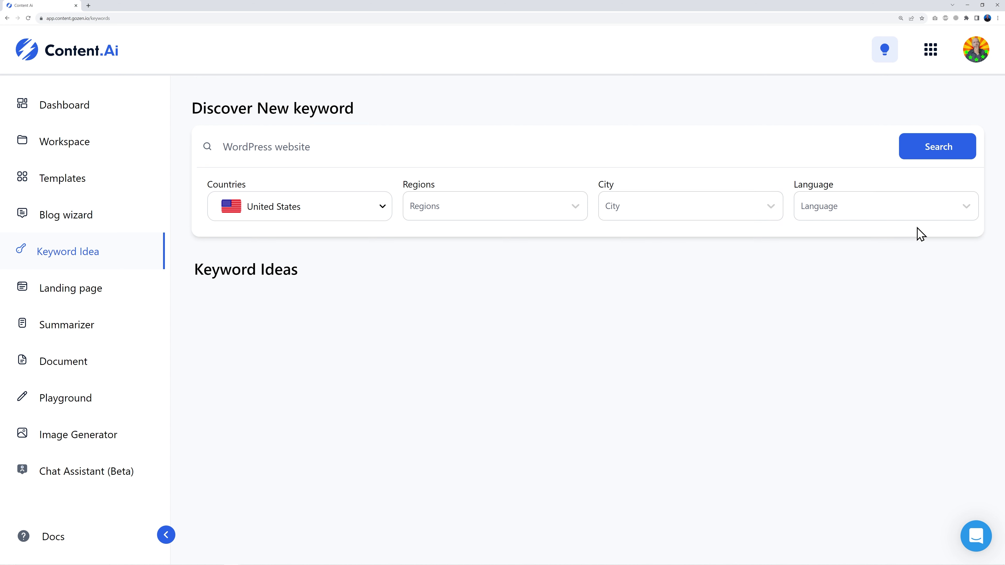
# Step: Search keyword ideas in English and review results, led by wordpress website at 1900 searches
pyautogui.click(965, 214)
pyautogui.scroll(-3, 859, 329)
pyautogui.click(859, 330)
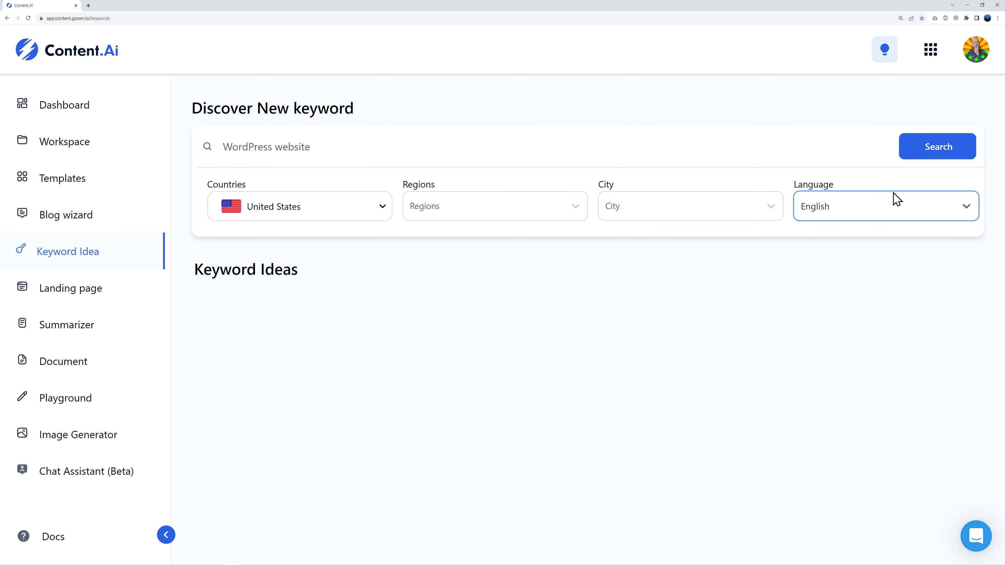
pyautogui.click(931, 156)
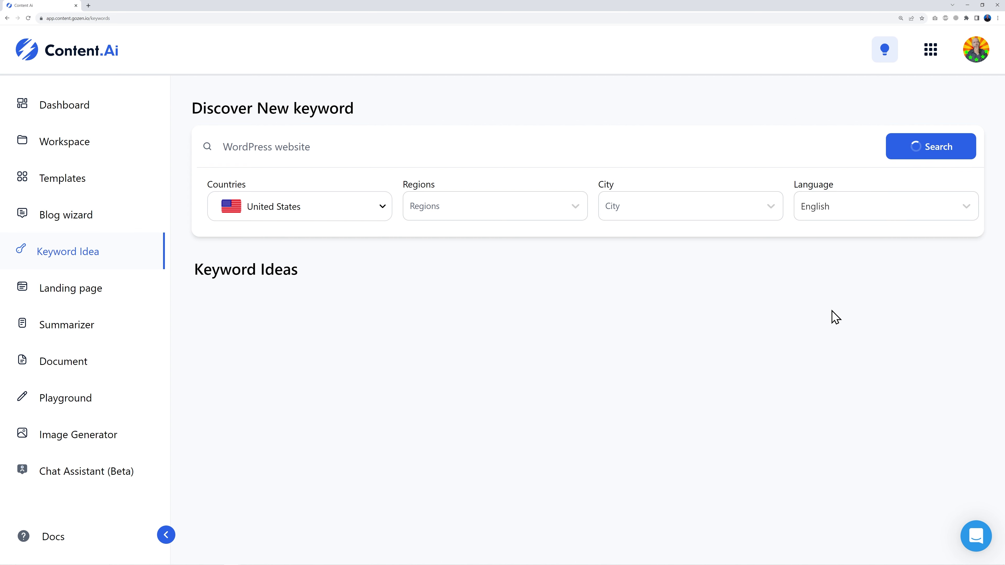
pyautogui.scroll(-3, 994, 321)
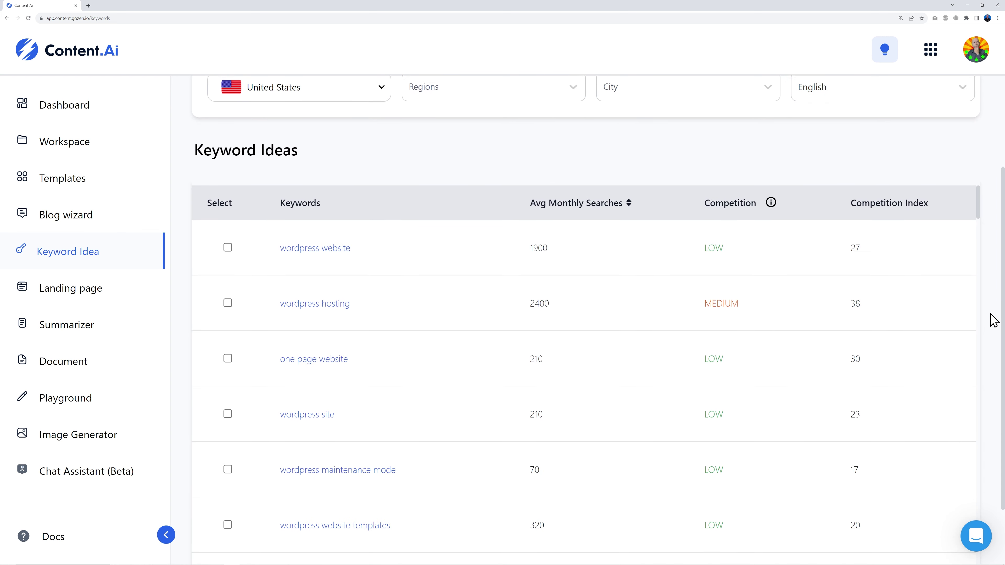
pyautogui.scroll(-2, 993, 321)
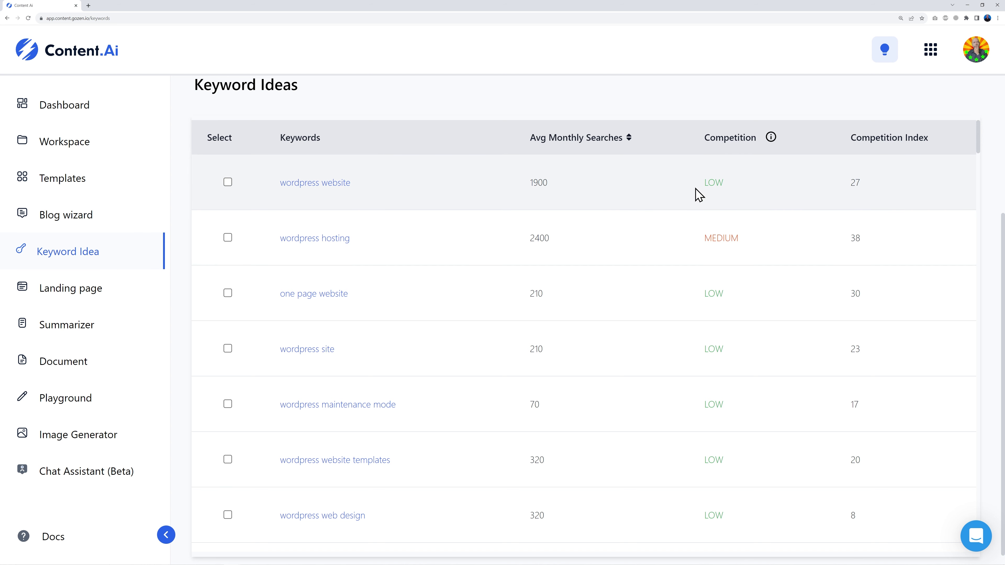
pyautogui.scroll(5, 831, 292)
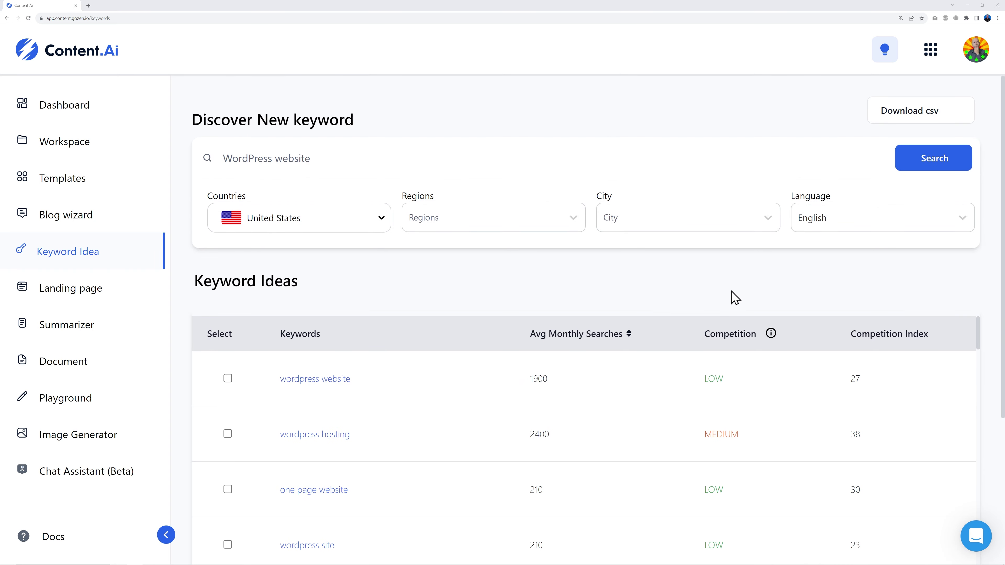
pyautogui.click(81, 296)
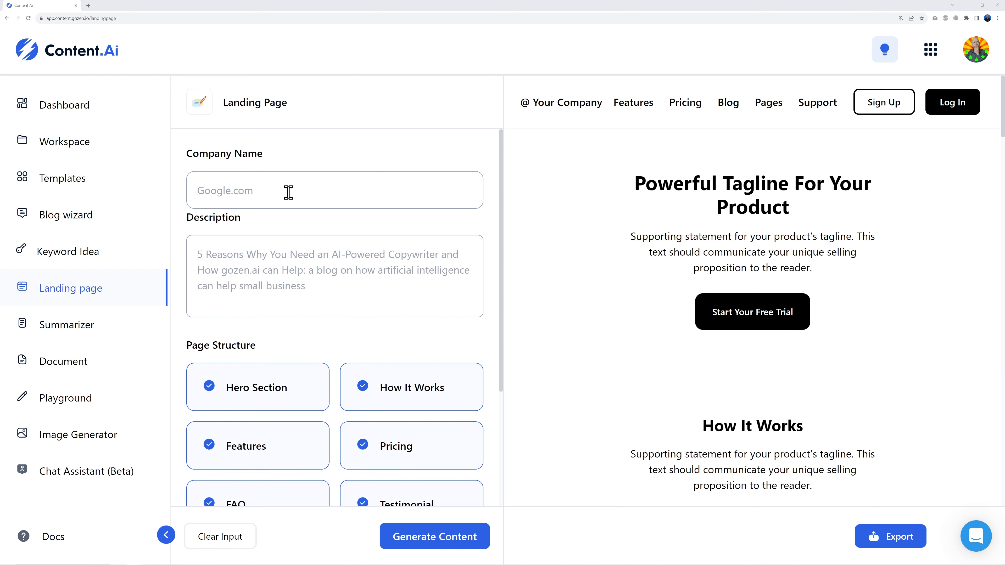
# Step: Toggle the Pricing and FAQ sections off and back on, keeping all eight sections checked
pyautogui.scroll(-2, 486, 330)
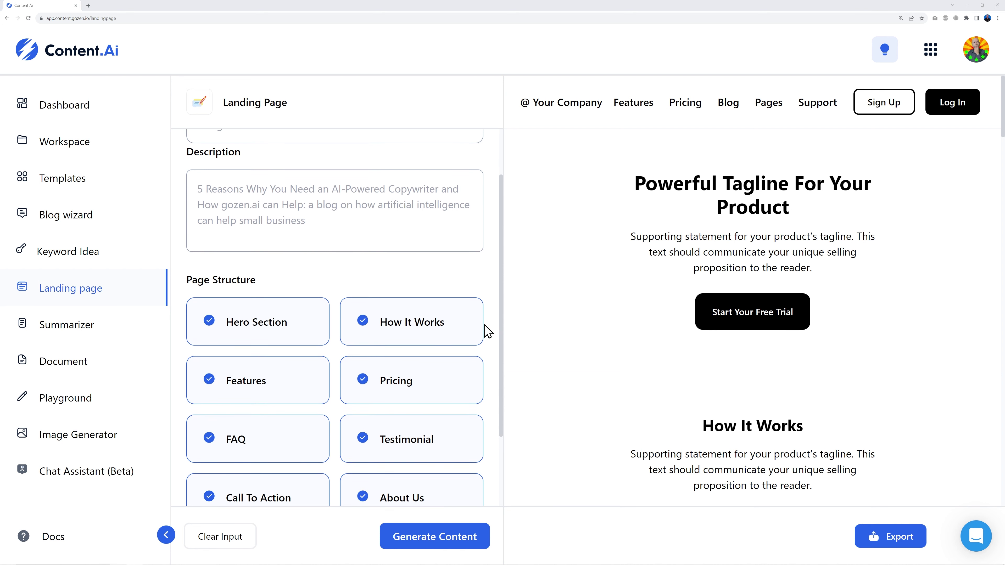
pyautogui.scroll(-2, 490, 332)
pyautogui.scroll(-1, 488, 334)
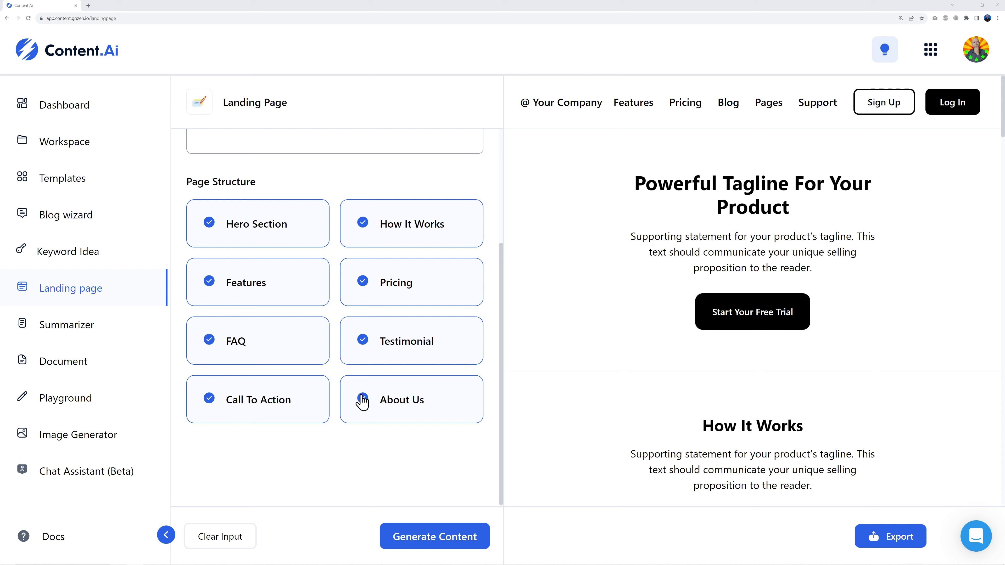
pyautogui.click(382, 289)
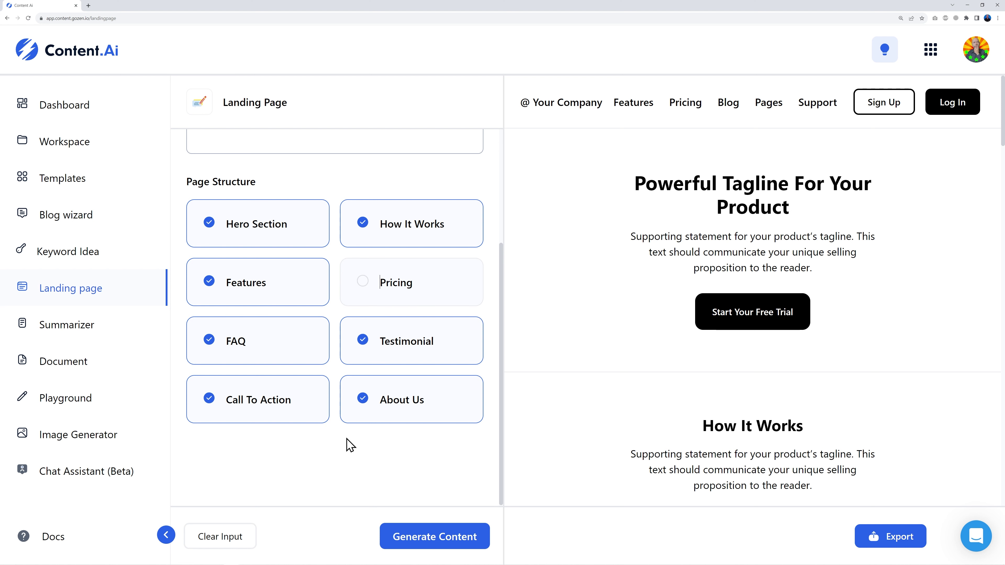
pyautogui.click(270, 346)
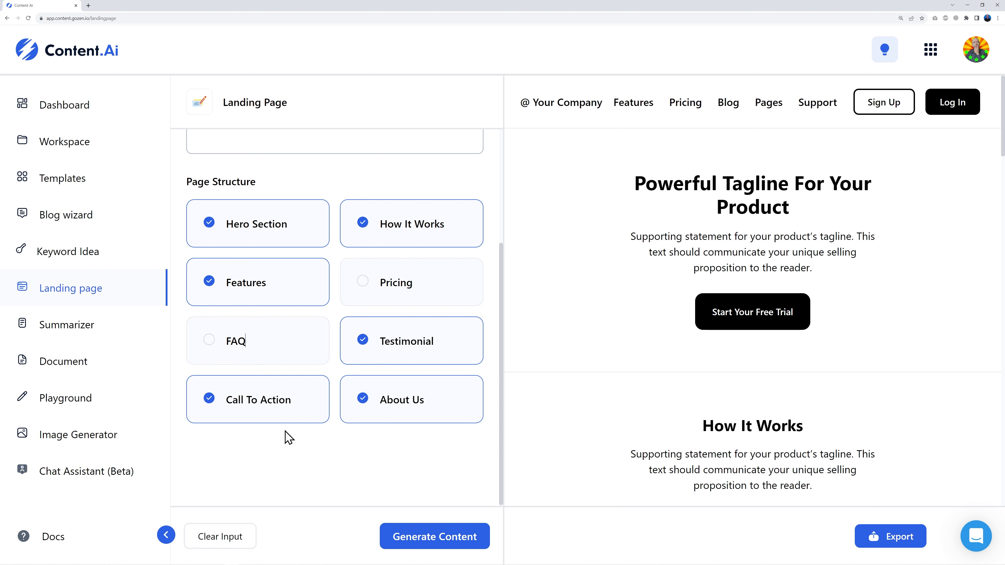
pyautogui.click(394, 282)
pyautogui.click(290, 341)
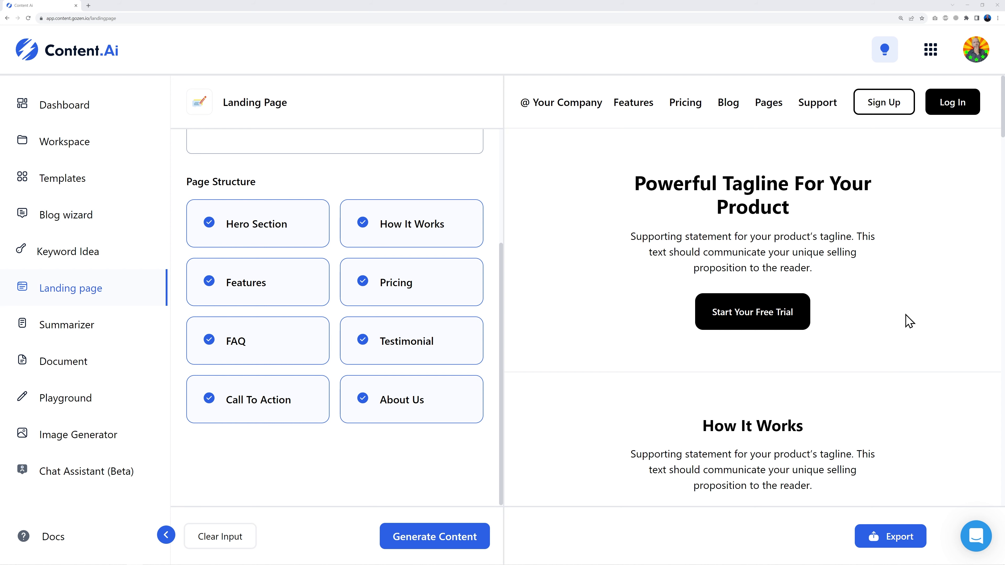
pyautogui.scroll(-2, 920, 316)
pyautogui.scroll(-10, 928, 324)
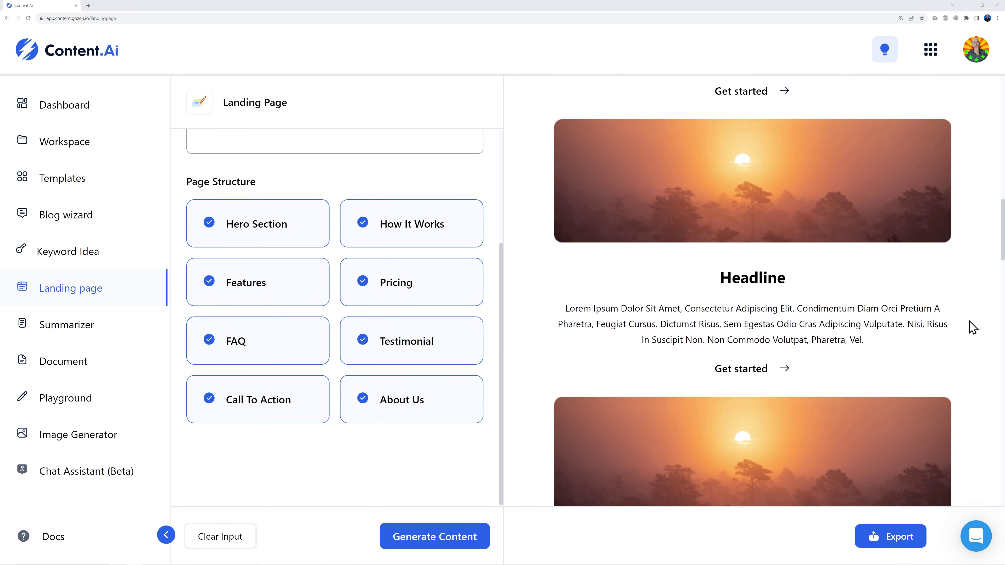
pyautogui.scroll(1, 972, 327)
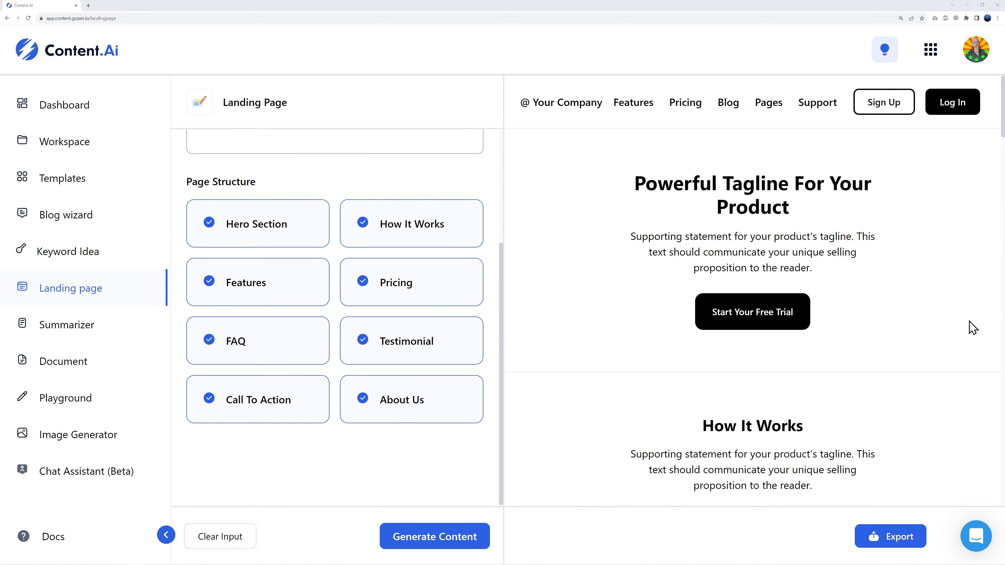
pyautogui.scroll(4, 451, 428)
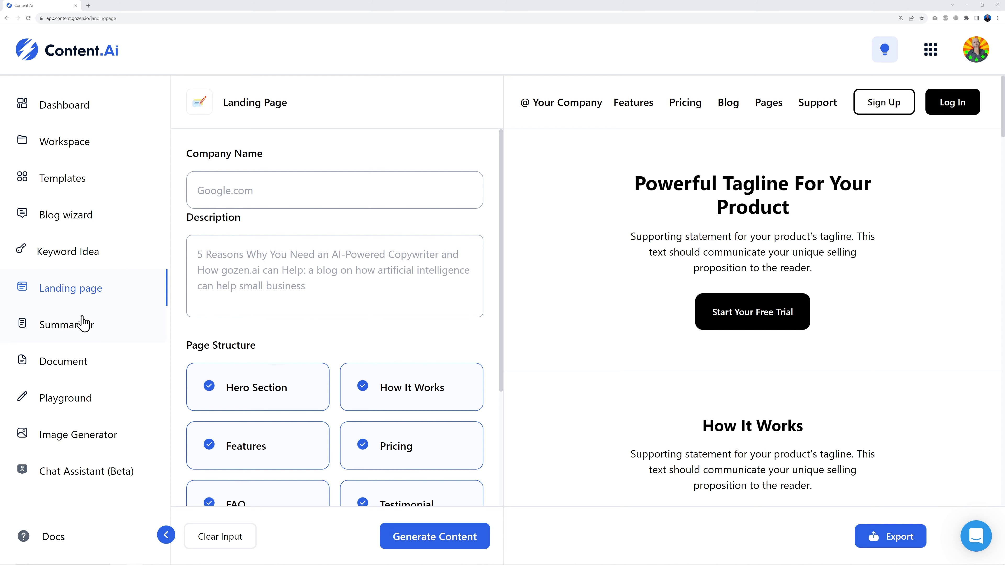
pyautogui.click(81, 330)
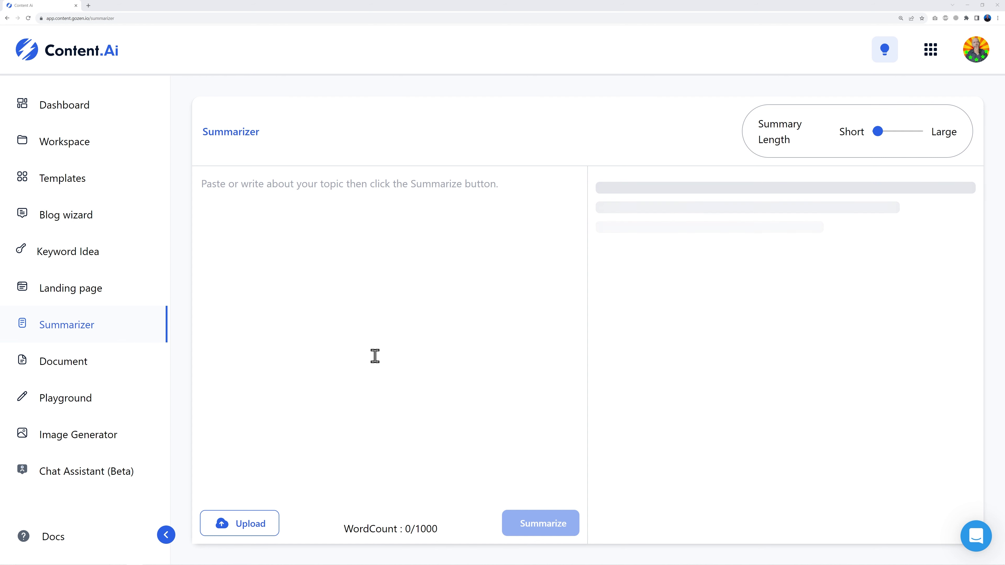
# Step: Paste the cleaning services article into the Summarizer text box
pyautogui.click(288, 207)
pyautogui.hotkey('ctrl', 'v')
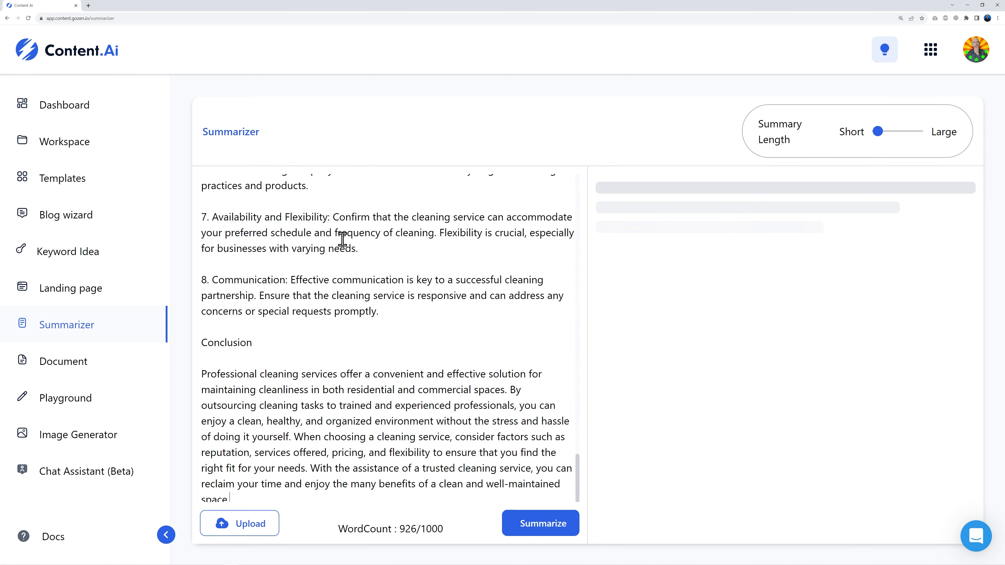
pyautogui.scroll(15, 431, 333)
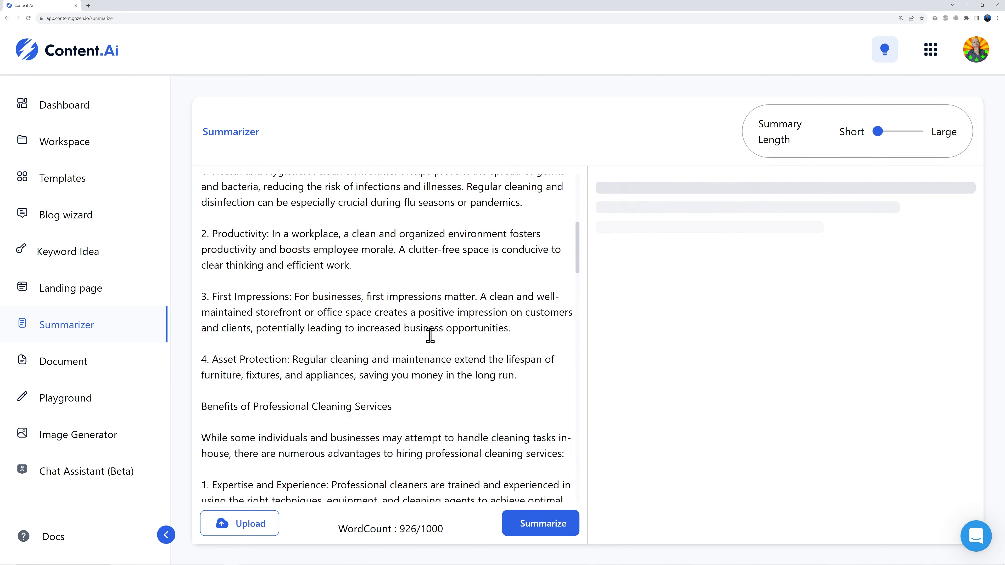
pyautogui.scroll(-6, 430, 335)
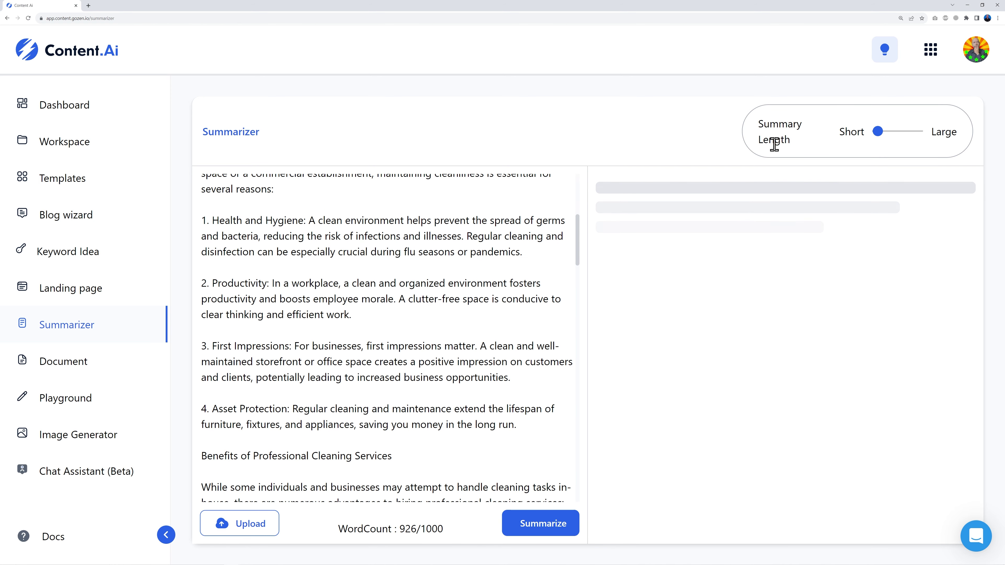
# Step: Set Summary Length toward Large and regenerate the article summary
pyautogui.moveTo(877, 132)
pyautogui.mouseDown()
pyautogui.moveTo(939, 136)
pyautogui.moveTo(875, 142)
pyautogui.mouseUp()
pyautogui.scroll(-10, 401, 348)
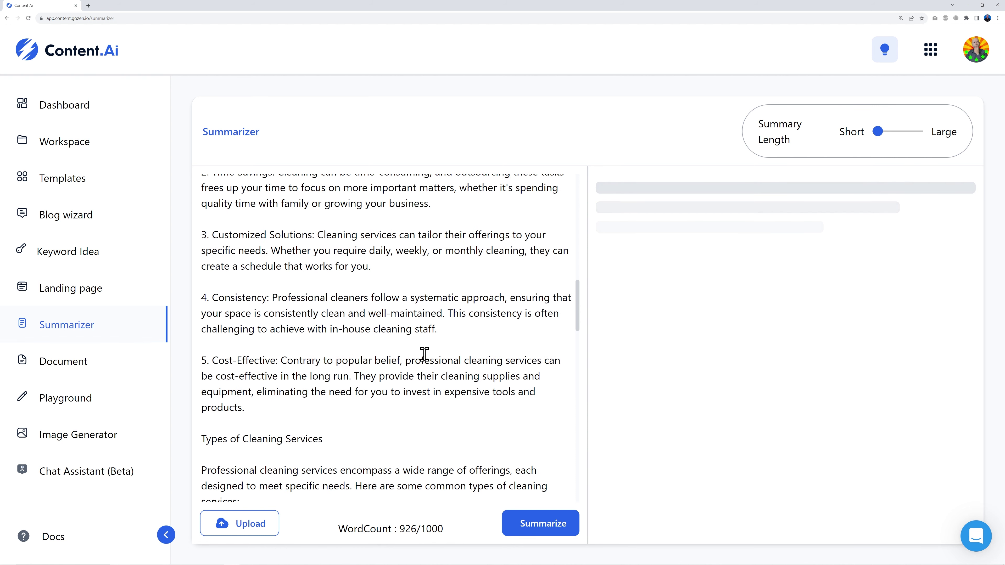
pyautogui.scroll(15, 419, 353)
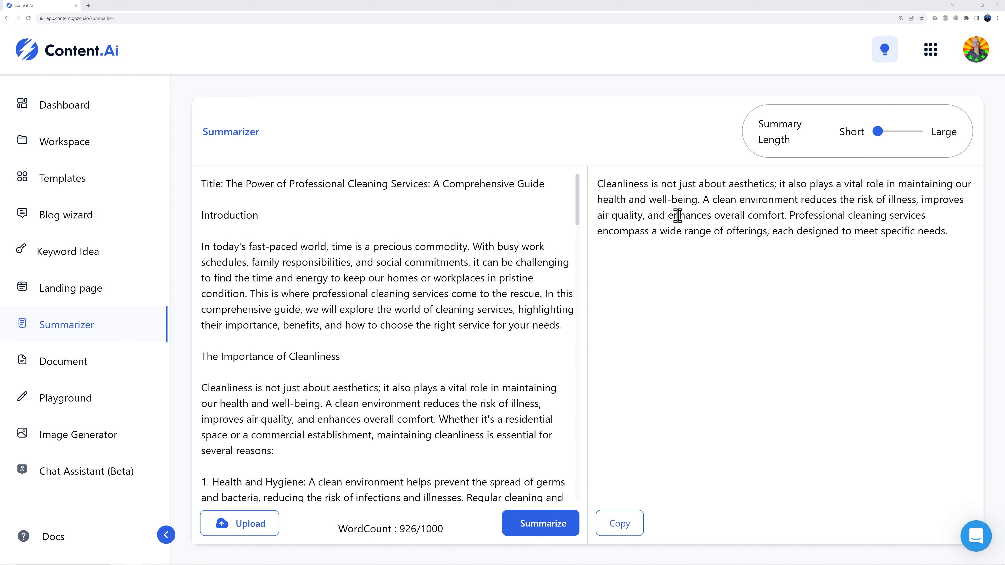
pyautogui.moveTo(879, 132); pyautogui.dragTo(908, 135)
pyautogui.click(545, 526)
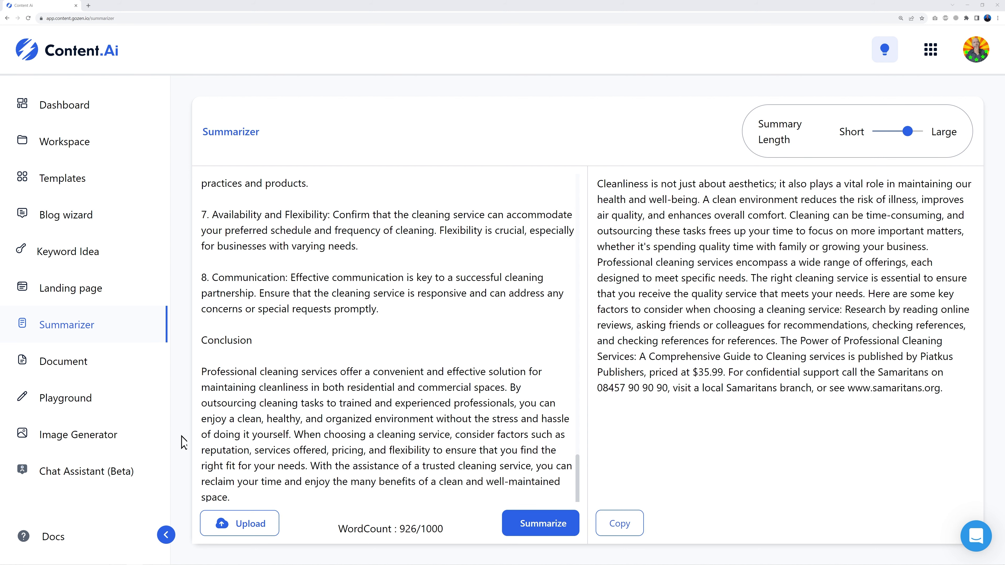
pyautogui.click(92, 442)
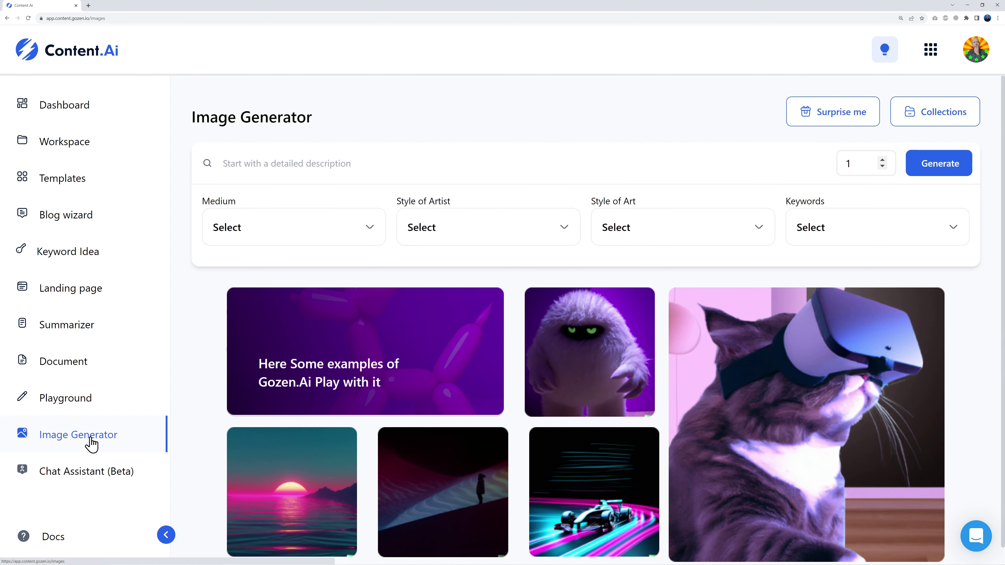
# Step: Paste the description 'A man writing a captivating novel on his Apple iMac' and browse Medium options
pyautogui.click(308, 162)
pyautogui.write('A man writing a captivating novel on his Apple iMac')
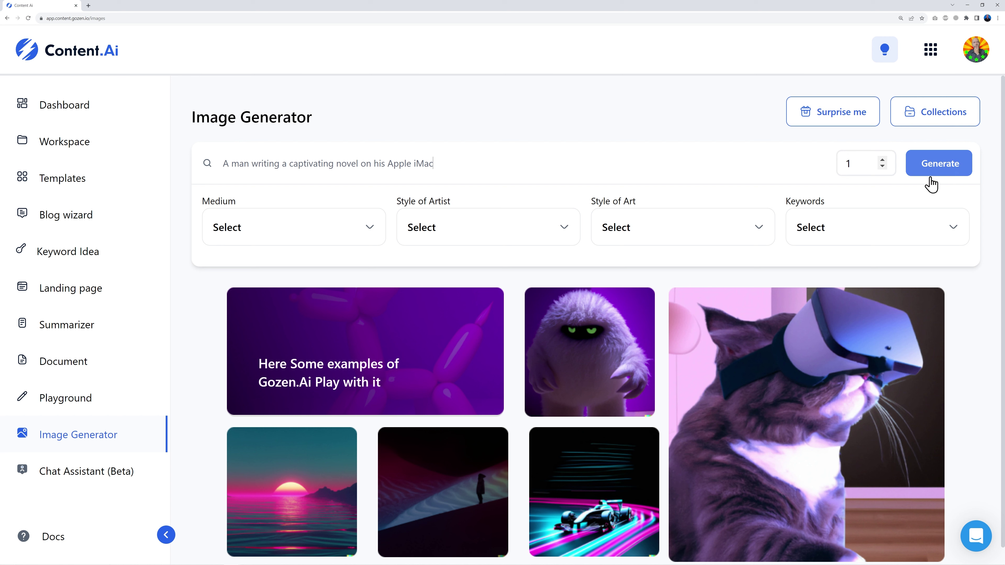
pyautogui.click(368, 231)
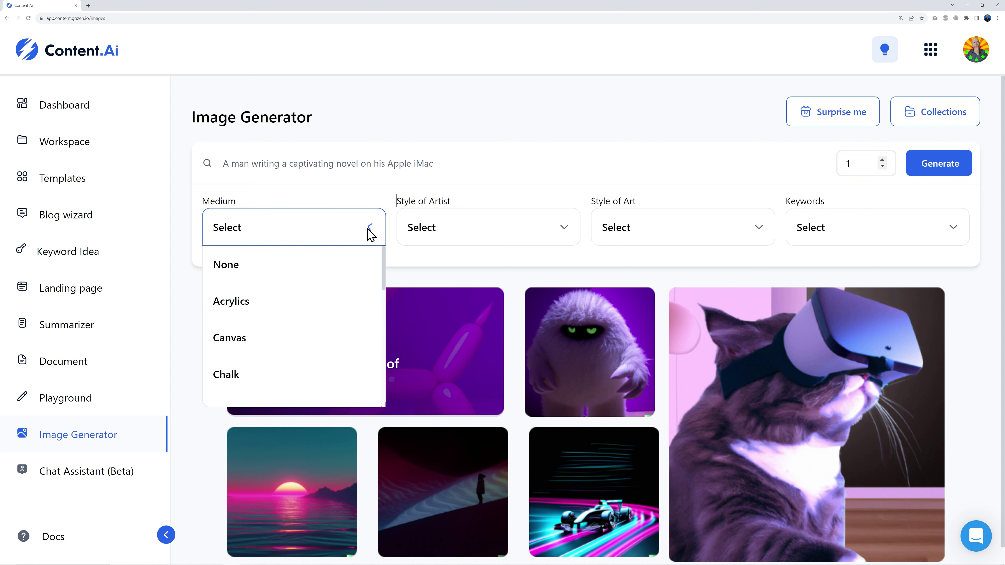
pyautogui.scroll(-2, 327, 292)
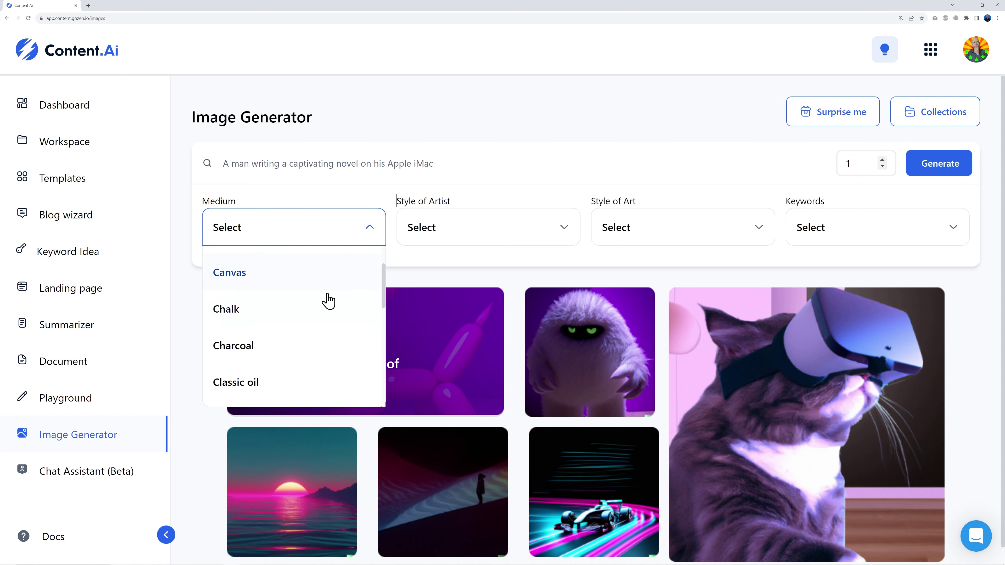
pyautogui.scroll(-1, 321, 320)
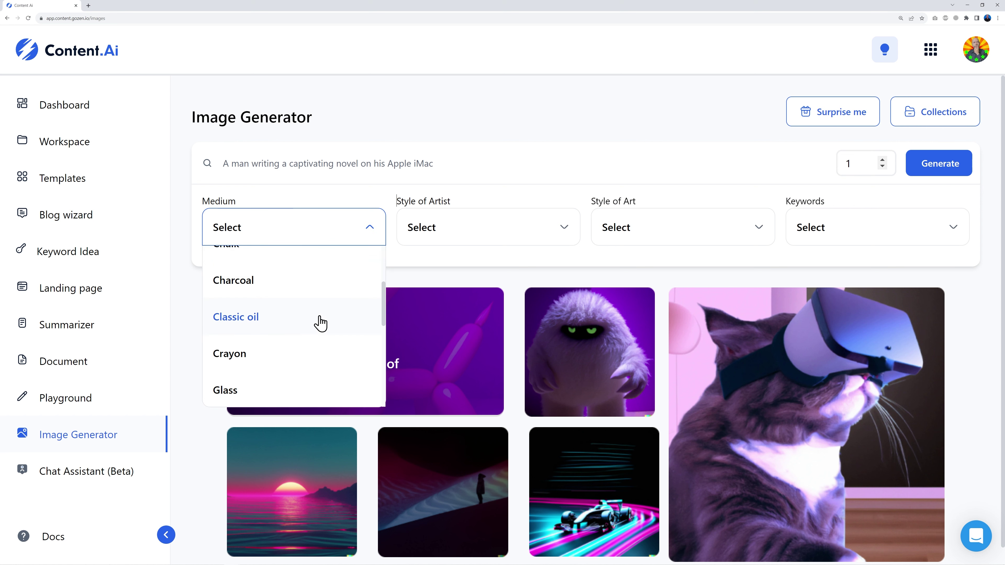
pyautogui.scroll(3, 321, 322)
# Step: Look through the Style of Artist options and close the list without choosing
pyautogui.click(564, 232)
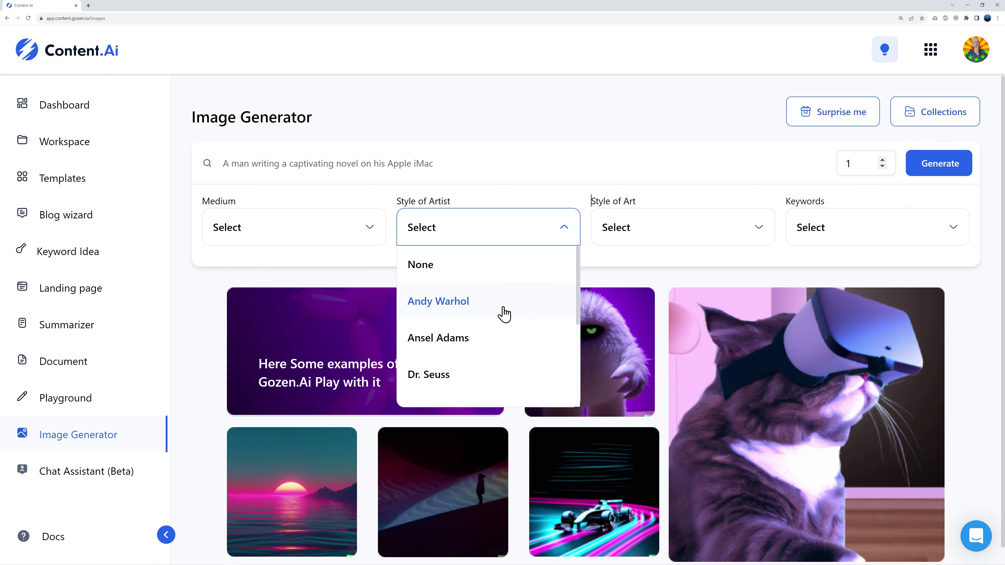
pyautogui.scroll(-3, 504, 313)
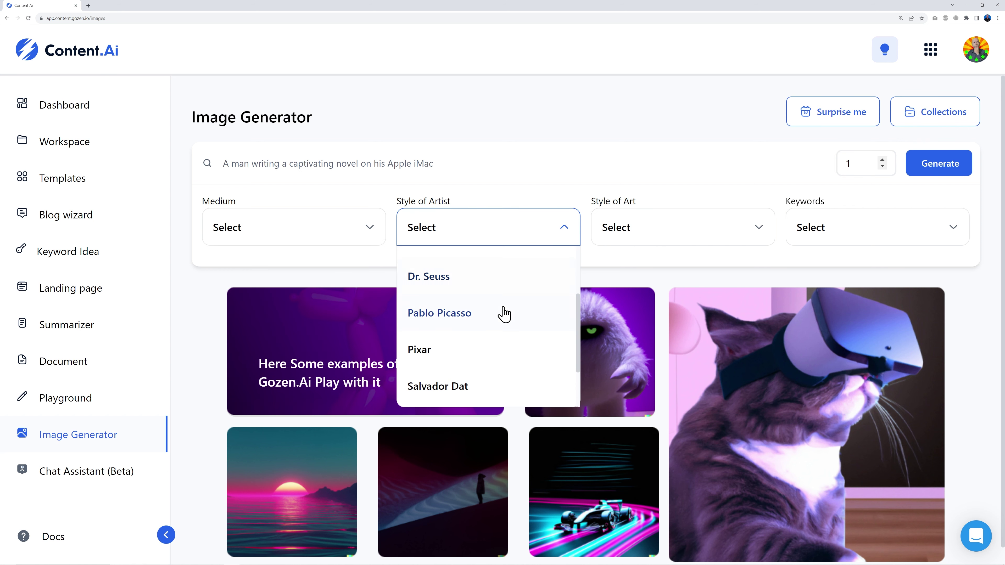
pyautogui.scroll(-2, 502, 314)
pyautogui.scroll(5, 503, 313)
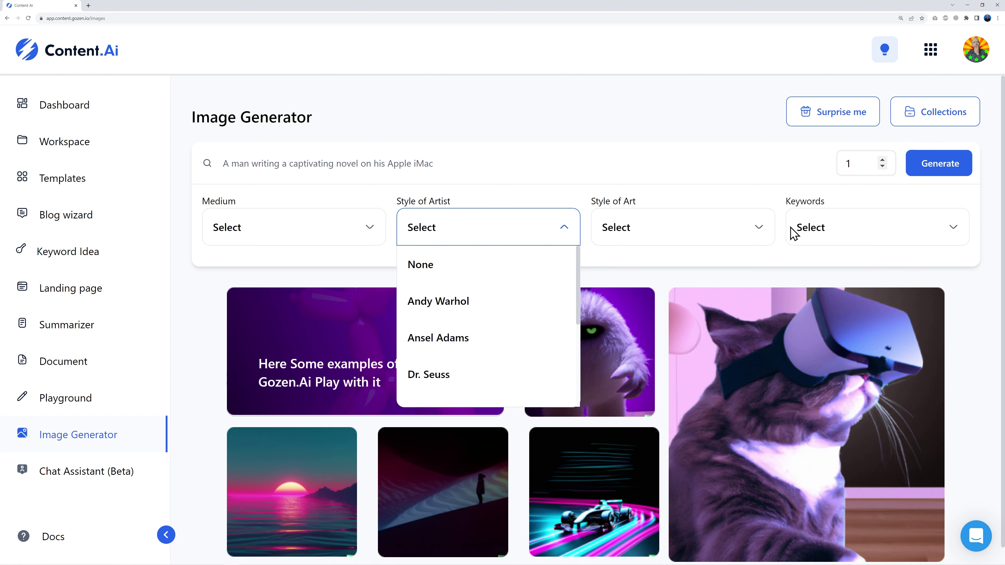
pyautogui.click(753, 229)
# Step: Browse the Style of Art options without picking, then generate one image
pyautogui.click(753, 229)
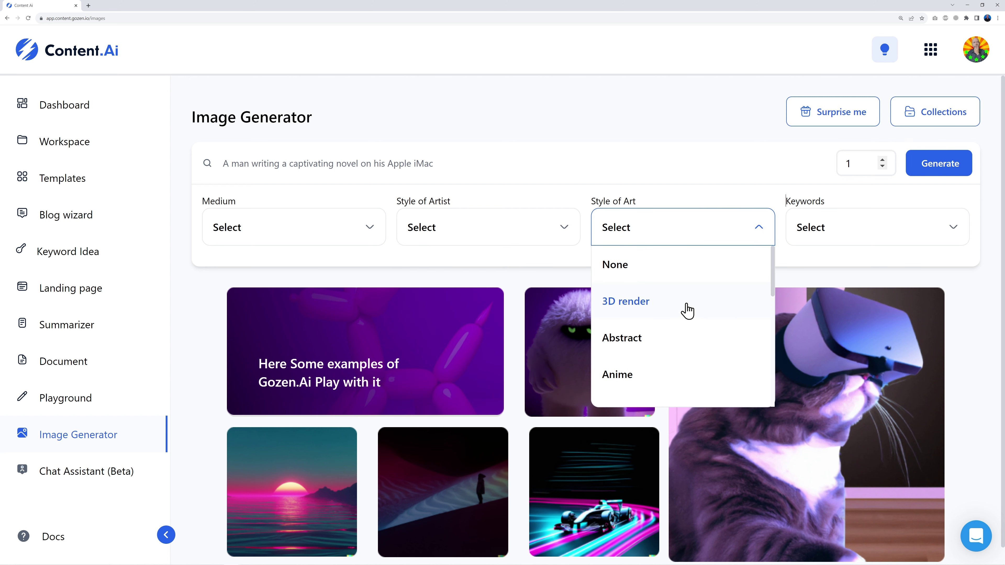
pyautogui.scroll(-5, 686, 310)
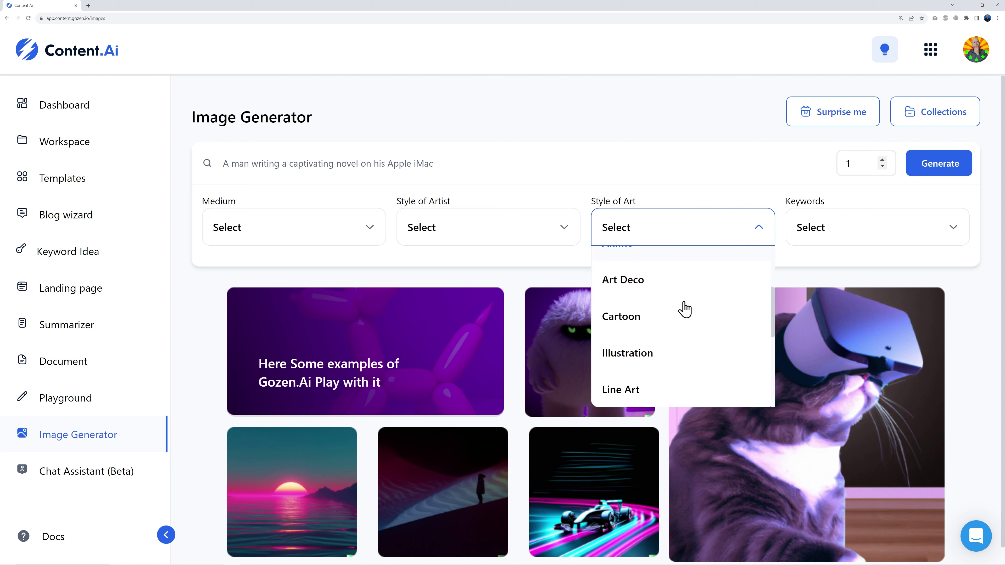
pyautogui.scroll(-5, 685, 309)
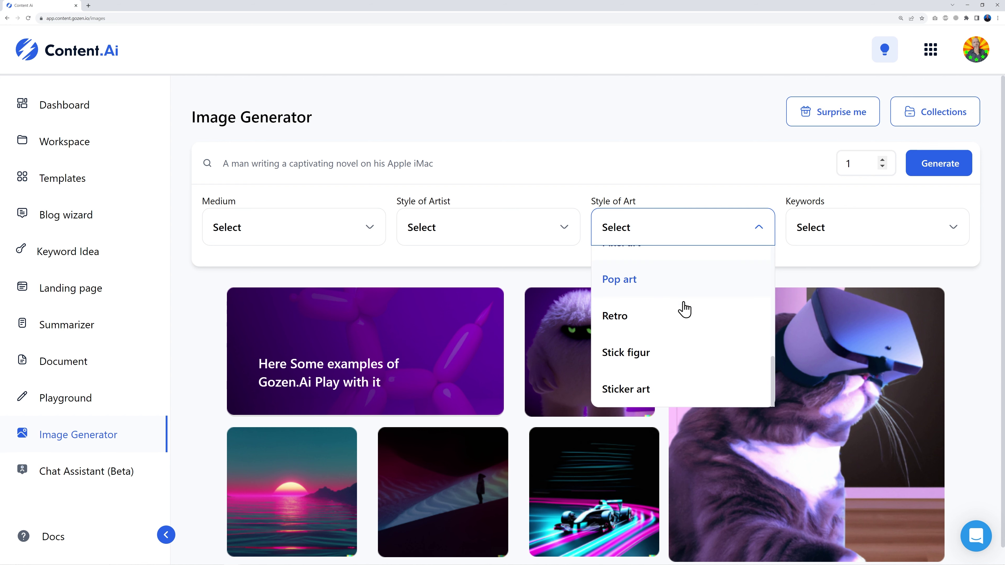
pyautogui.scroll(10, 682, 310)
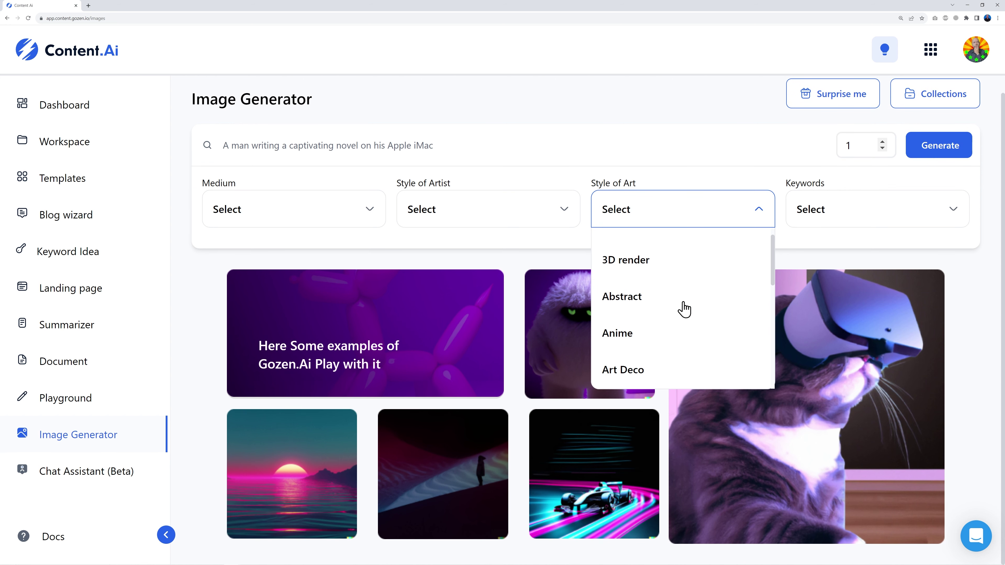
pyautogui.click(649, 158)
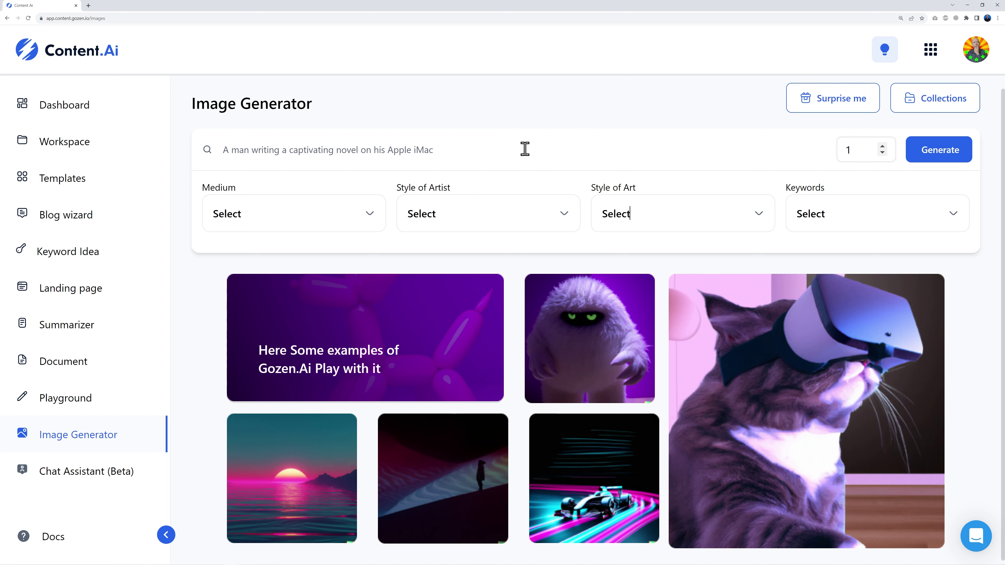
pyautogui.scroll(1, 688, 206)
pyautogui.click(936, 170)
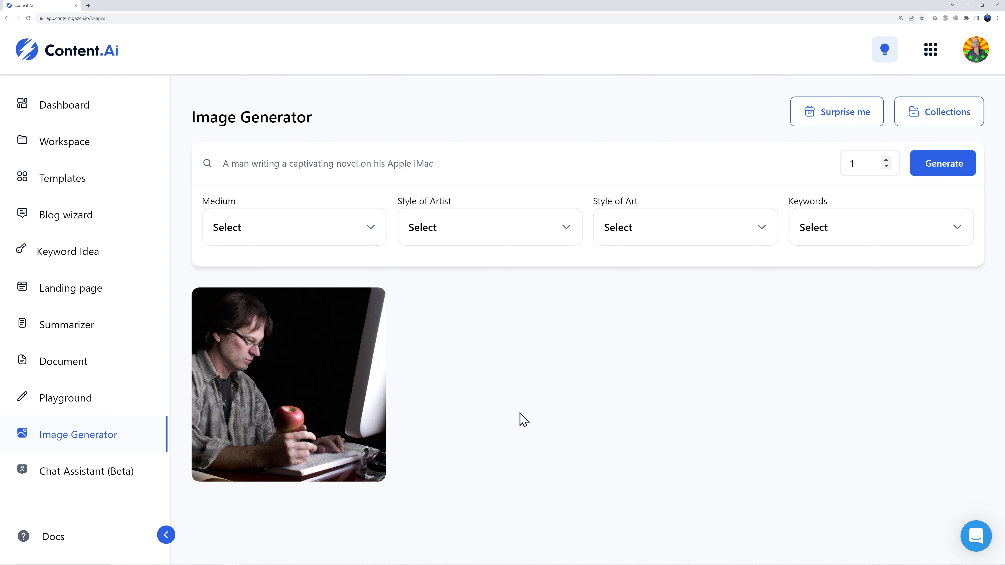
# Step: Set Style of Art to Retro and Style of Artist to Pablo Picasso
pyautogui.click(757, 240)
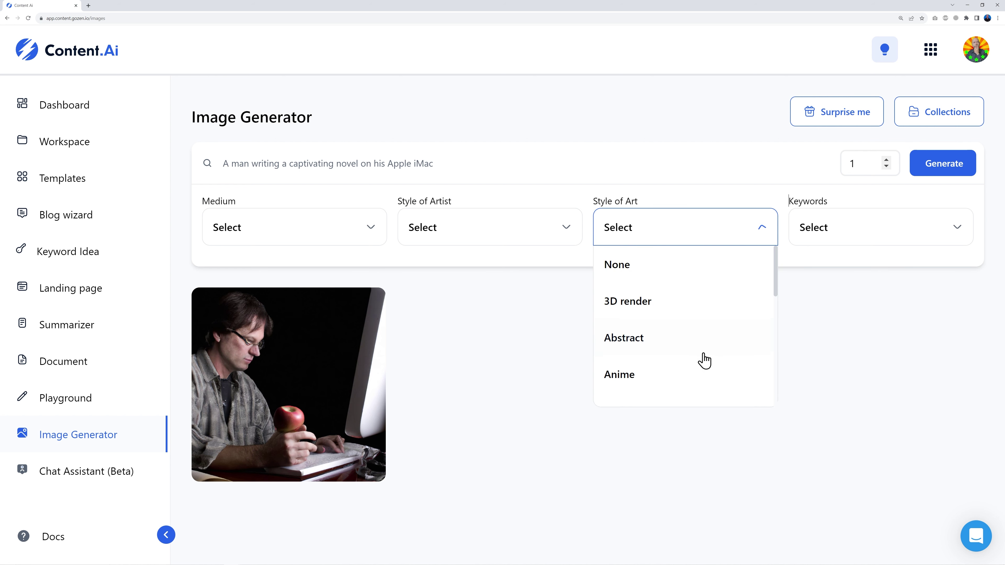
pyautogui.scroll(-5, 677, 360)
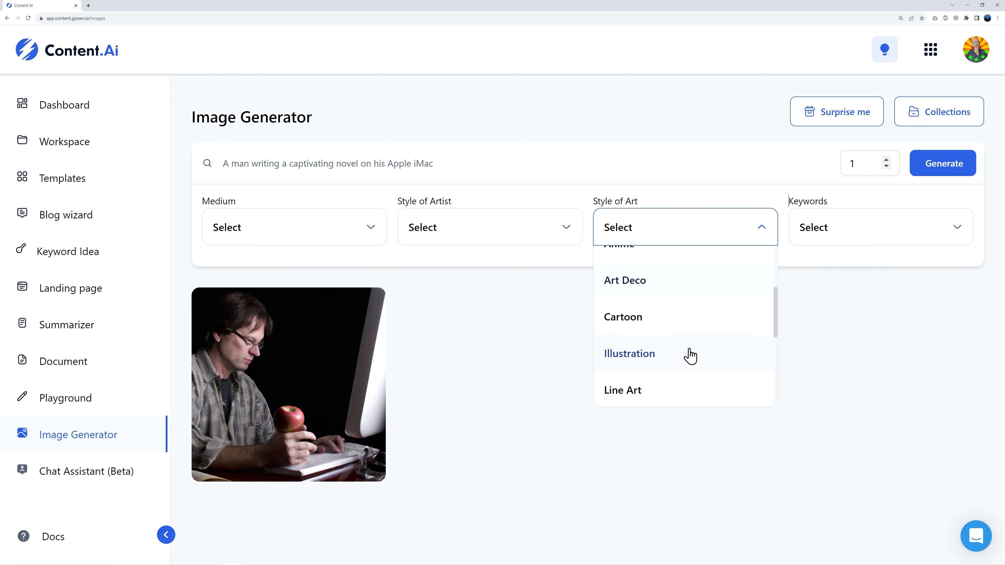
pyautogui.scroll(-3, 688, 364)
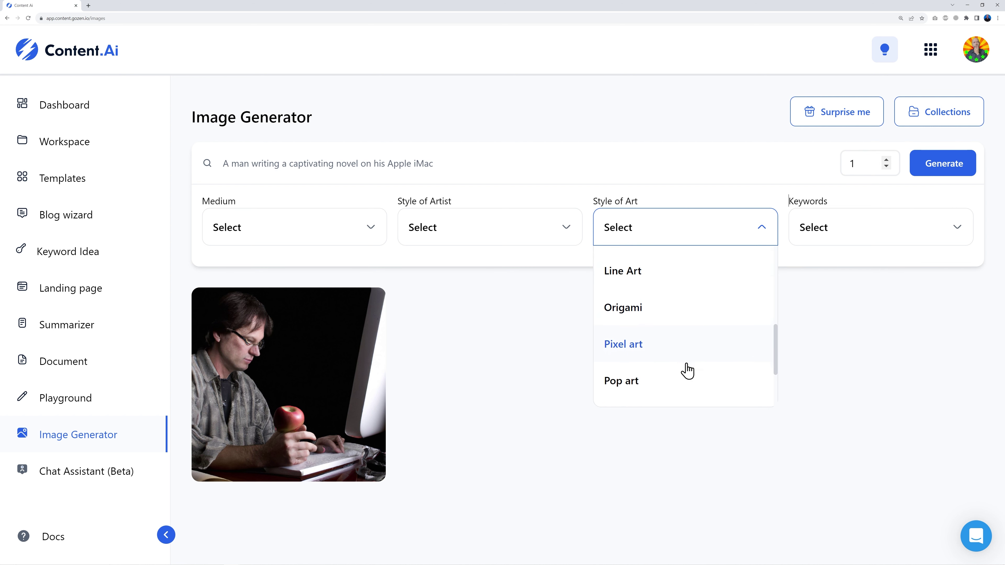
pyautogui.scroll(-1, 672, 364)
pyautogui.click(641, 348)
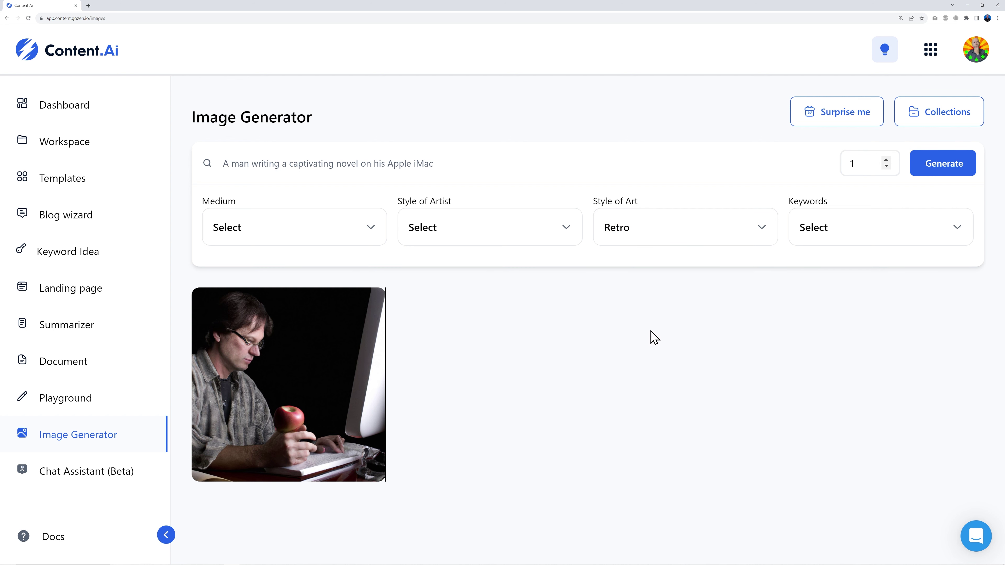
pyautogui.click(568, 229)
pyautogui.scroll(-2, 497, 343)
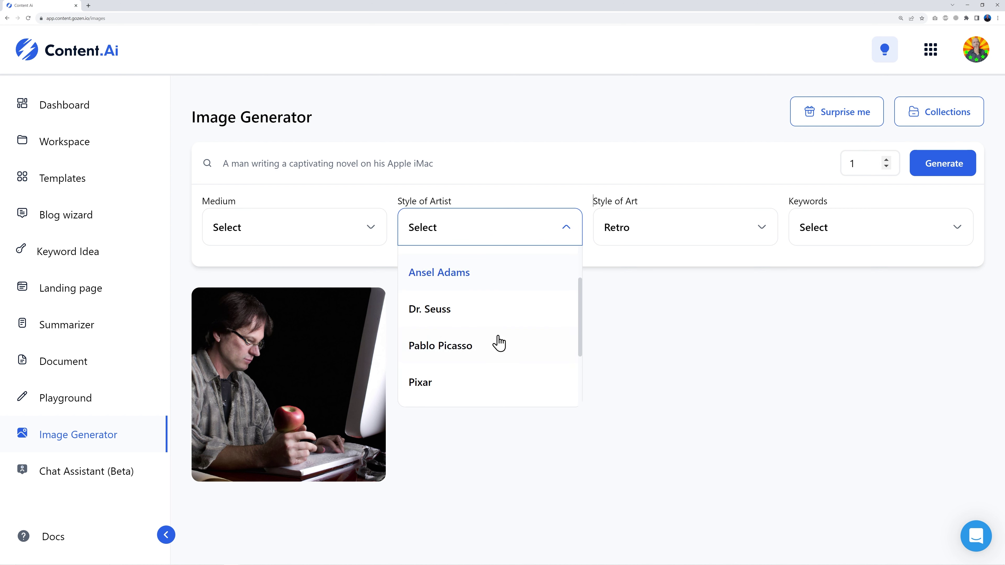
pyautogui.click(475, 348)
# Step: Choose Classic oil as the medium and generate a new image
pyautogui.click(369, 238)
pyautogui.scroll(-2, 283, 373)
pyautogui.scroll(-2, 283, 373)
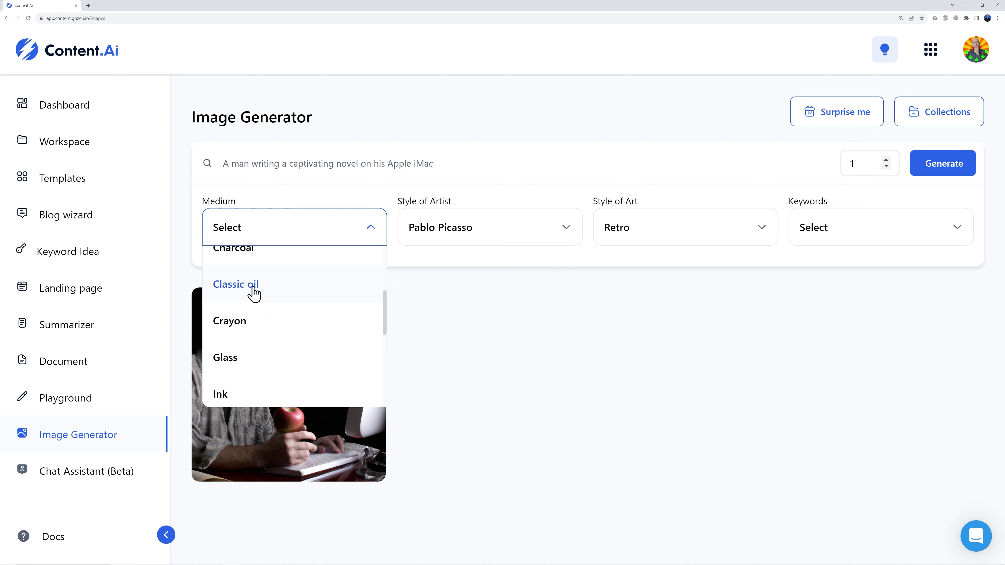
pyautogui.click(254, 293)
pyautogui.click(949, 169)
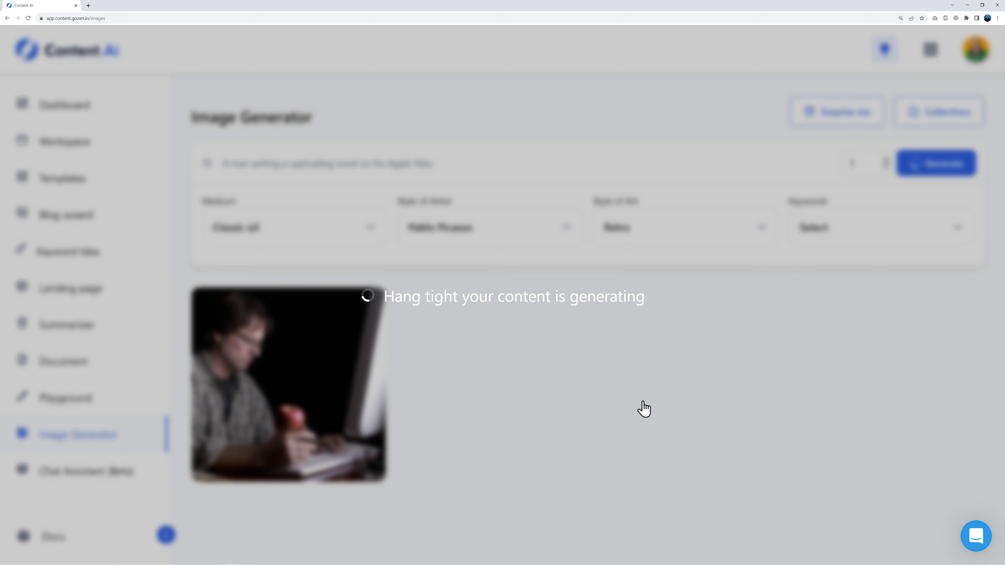